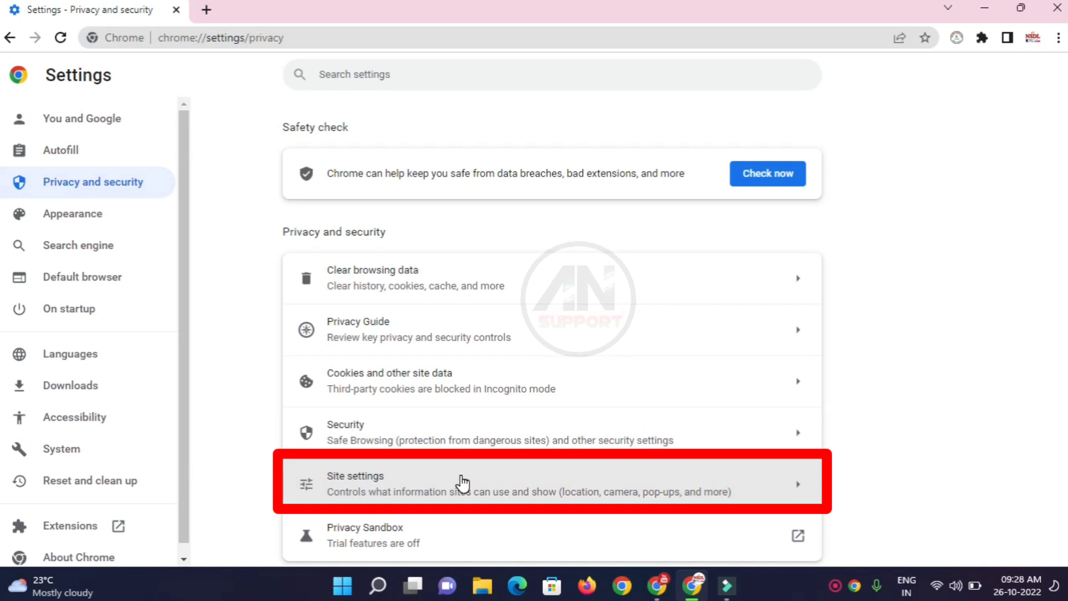
# - Allow all sites to send pop-ups and use redirects in Chrome's site settings, then start a new tab
pyautogui.click(781, 482)
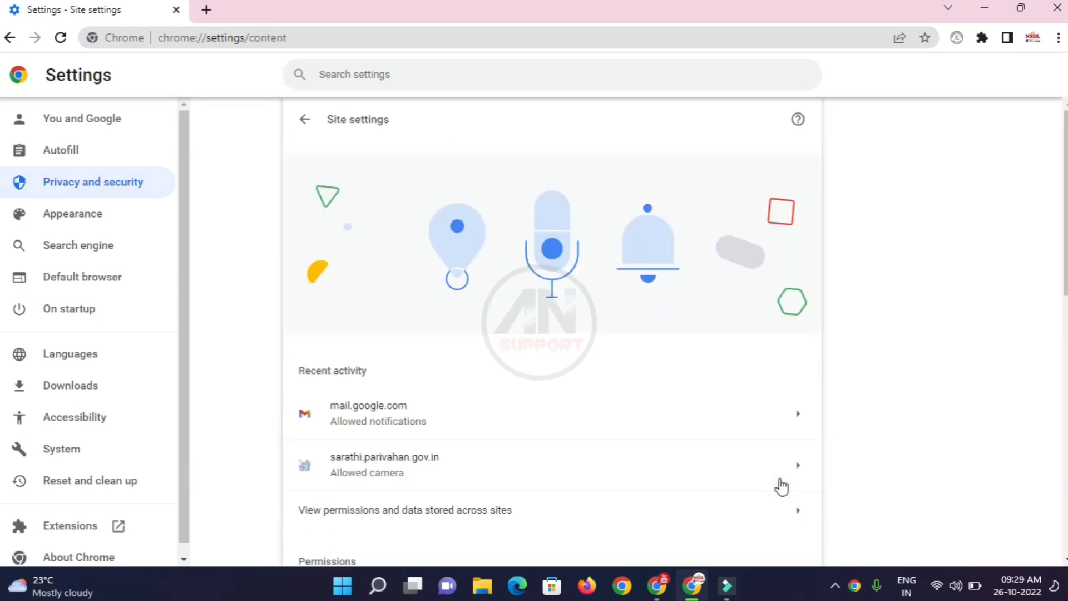
pyautogui.scroll(-6, 637, 419)
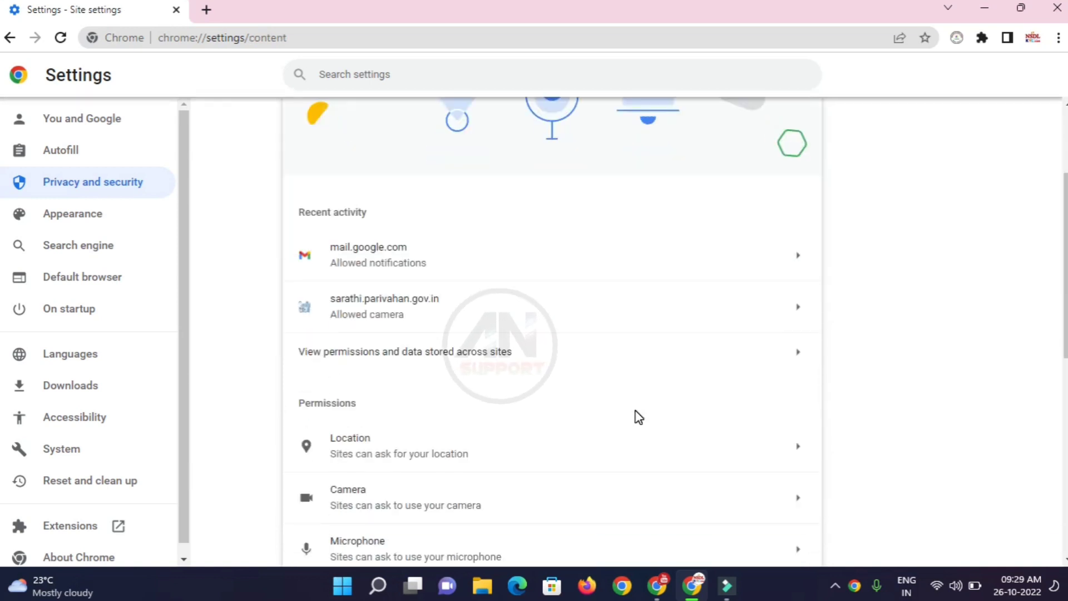
pyautogui.scroll(-6, 637, 419)
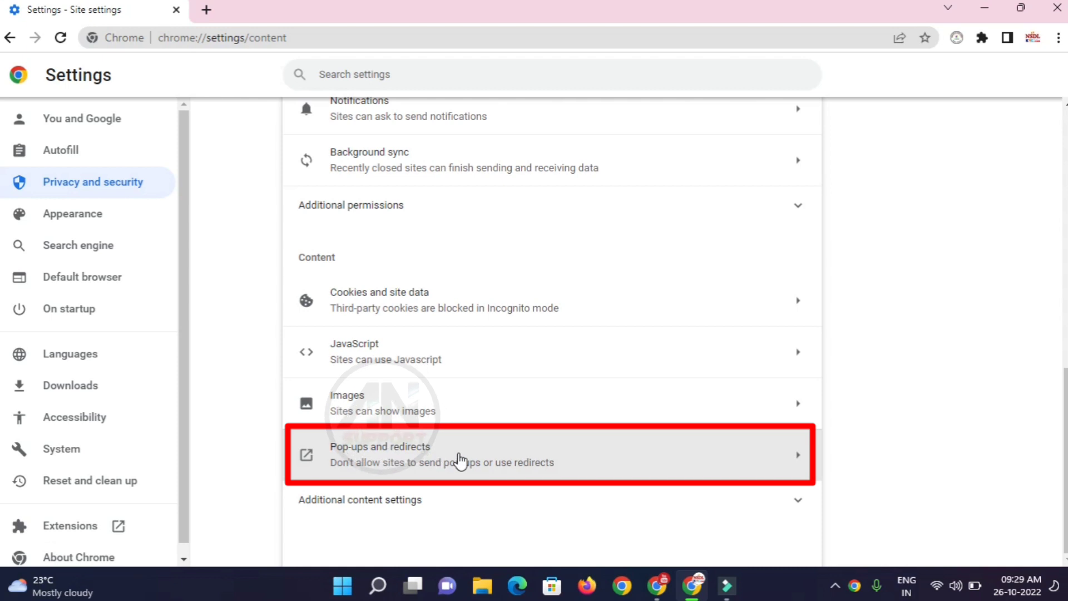
pyautogui.click(590, 466)
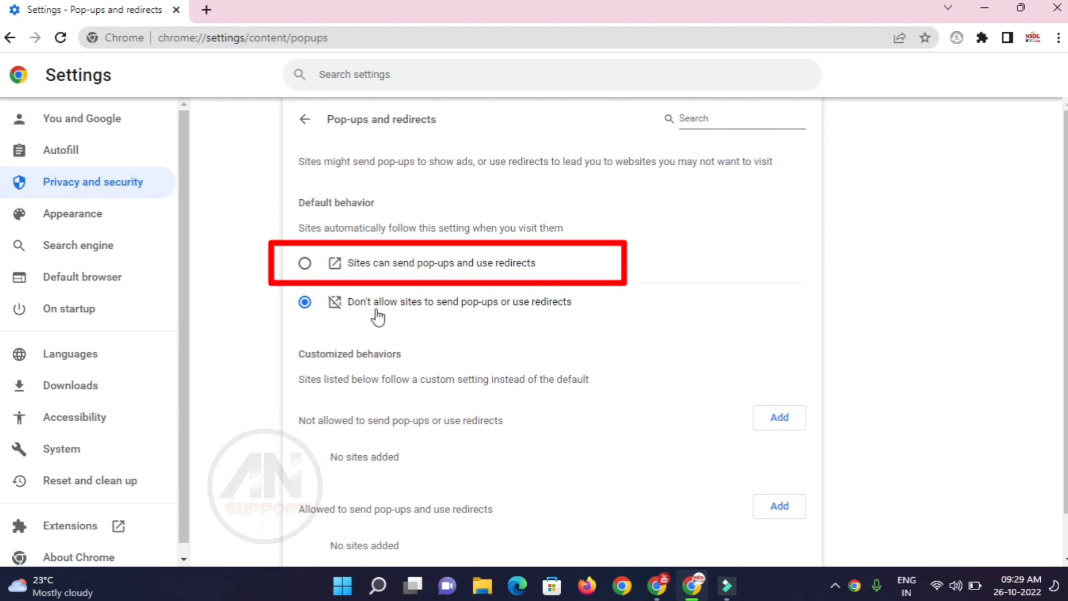
pyautogui.click(304, 263)
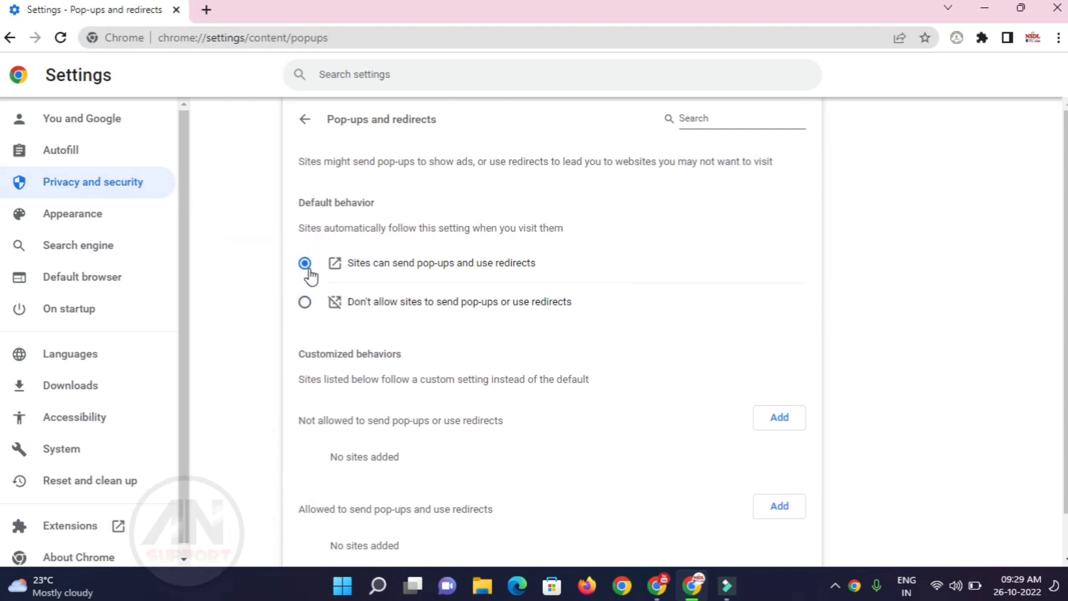
pyautogui.click(207, 10)
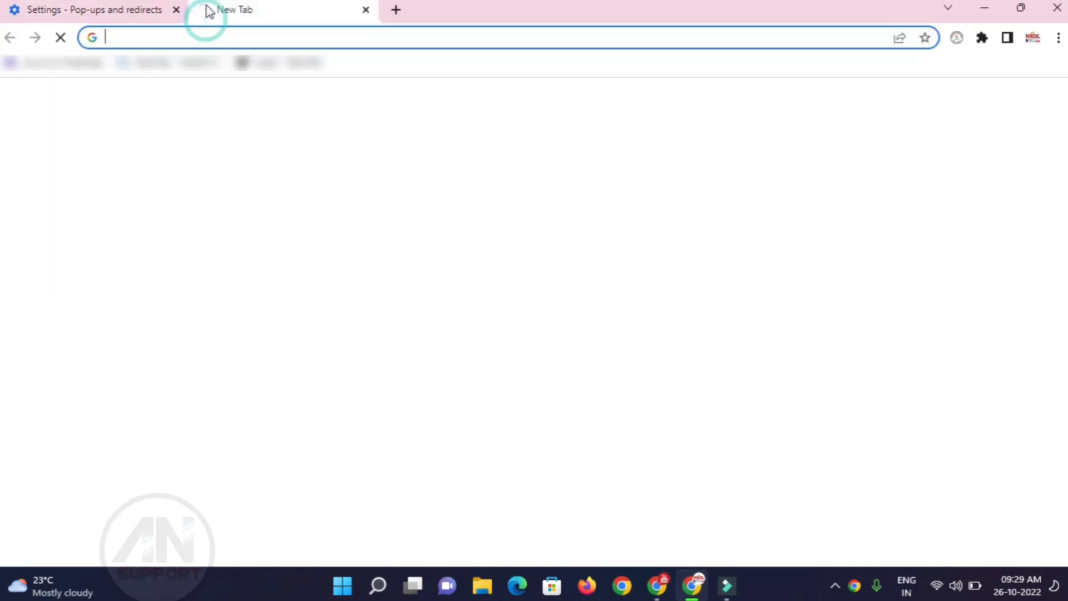
# - Close the pop-ups settings tab and bring up Chrome Settings from the main menu
pyautogui.click(177, 10)
pyautogui.click(1059, 38)
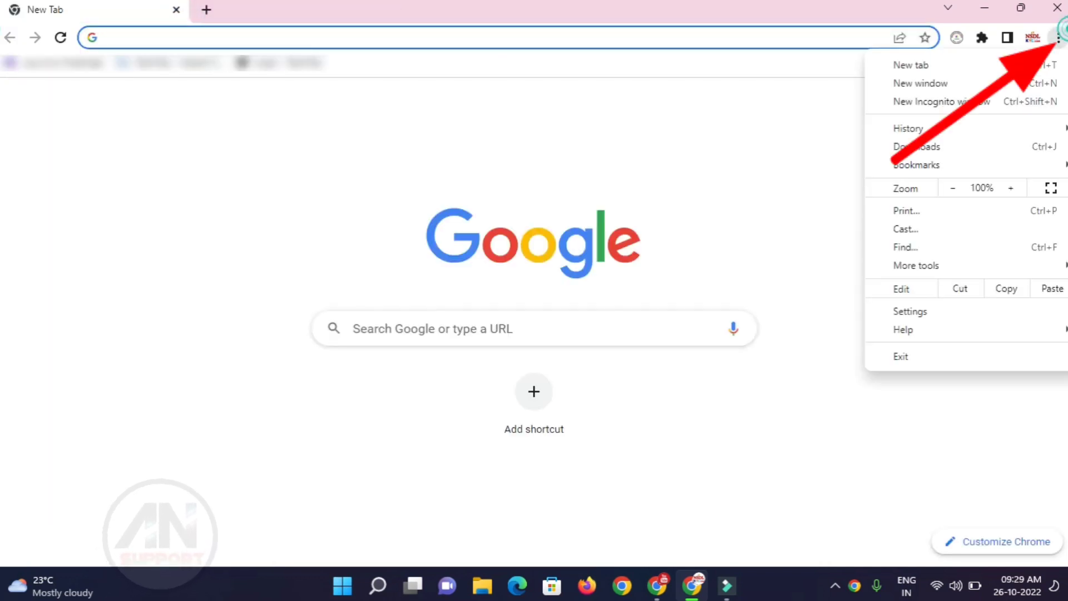
pyautogui.click(946, 313)
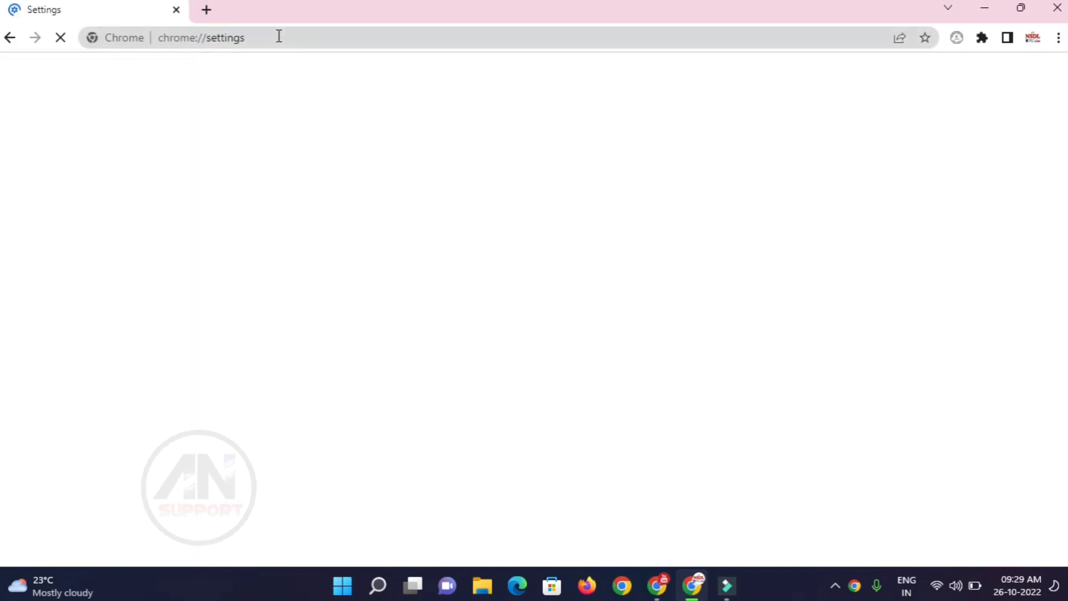
# - Edit the address bar to chrome://flags and load the Experiments page
pyautogui.click(281, 35)
pyautogui.click(313, 35)
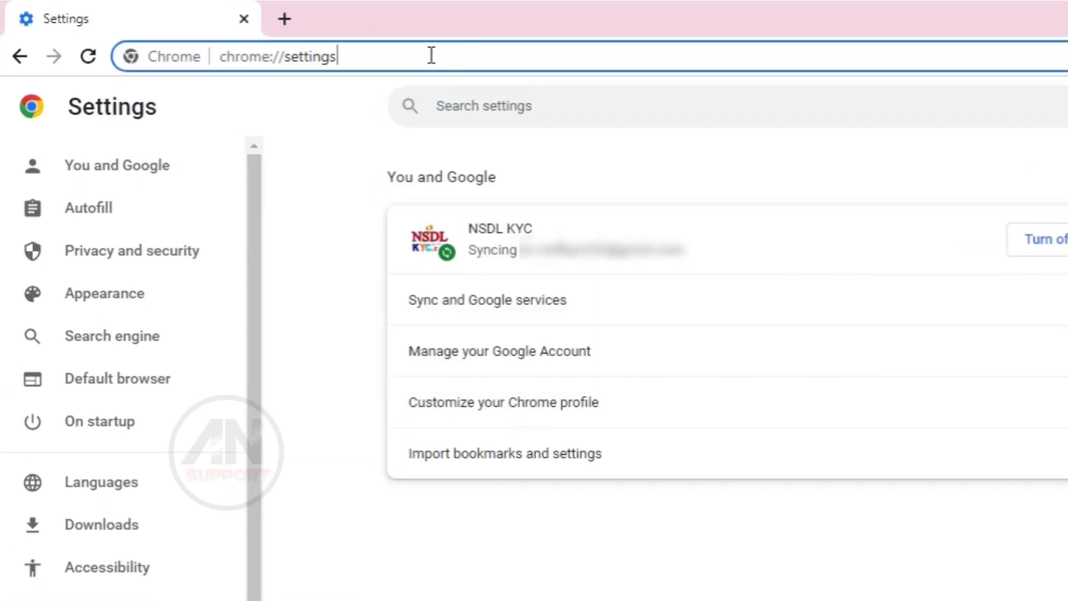
pyautogui.press('BackSpace')
pyautogui.press('BackSpace')
pyautogui.press('BackSpace')
pyautogui.press('BackSpace')
pyautogui.press('BackSpace')
pyautogui.press('BackSpace')
pyautogui.press('BackSpace')
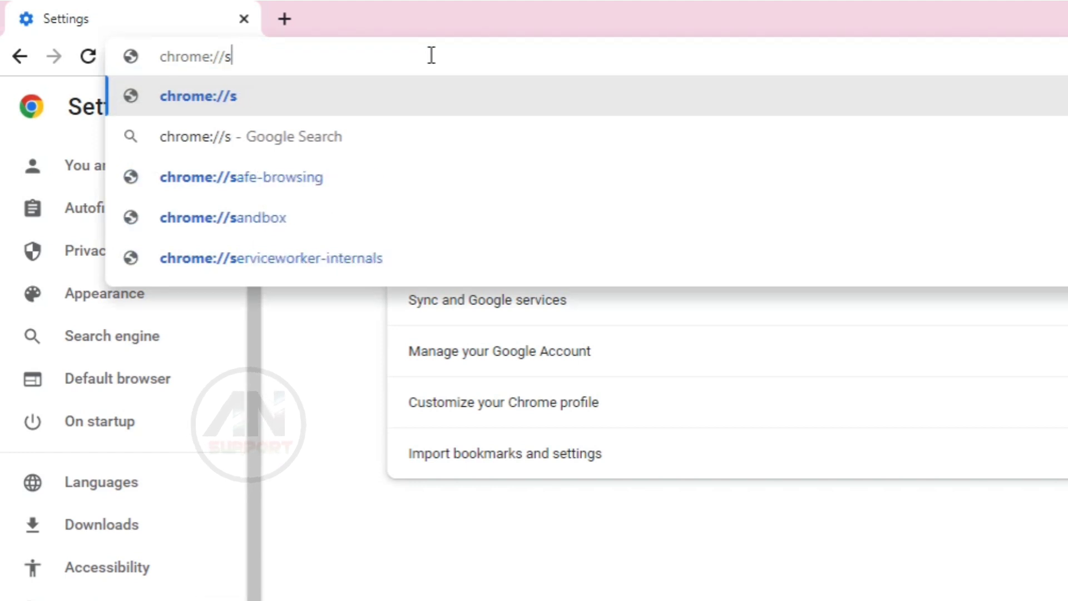
pyautogui.press('BackSpace')
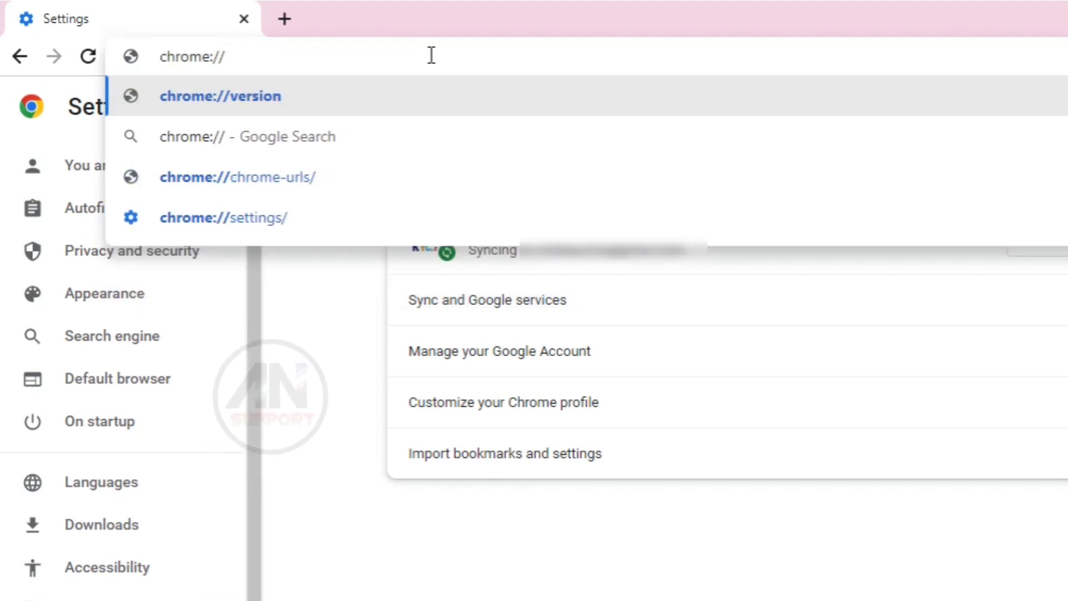
pyautogui.write('flags')
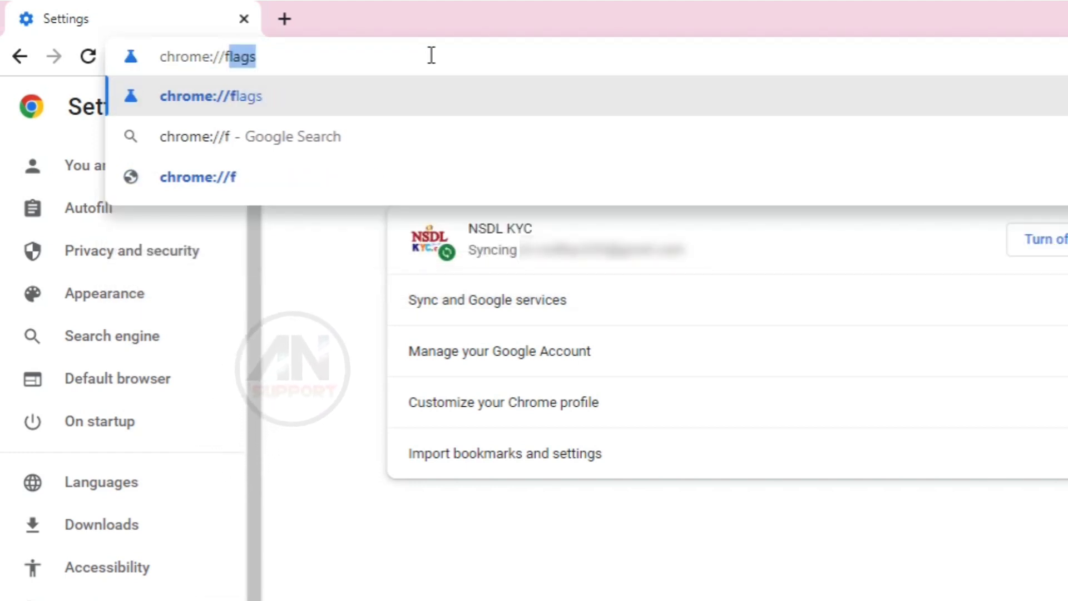
pyautogui.click(431, 54)
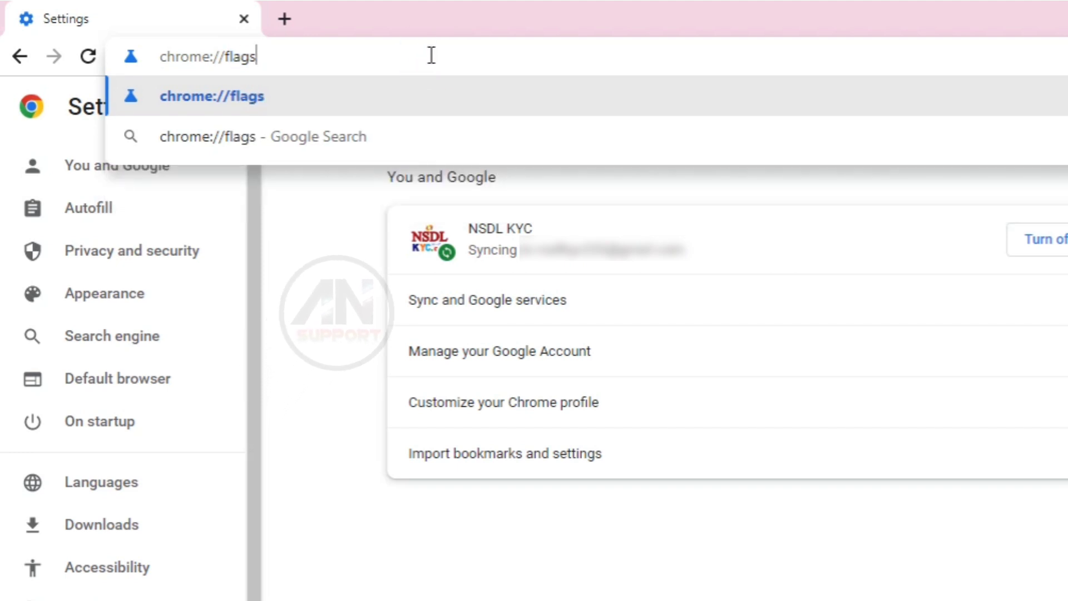
pyautogui.press('Return')
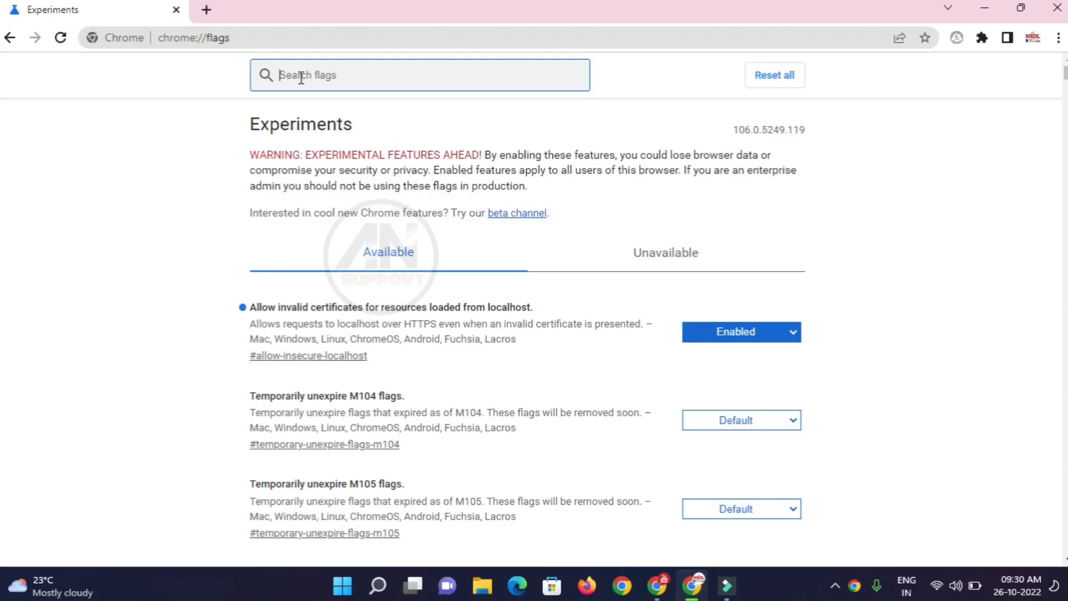
# - Search flags for 'allow in' and set the localhost invalid-certificates flag to Enabled
pyautogui.write('allo')
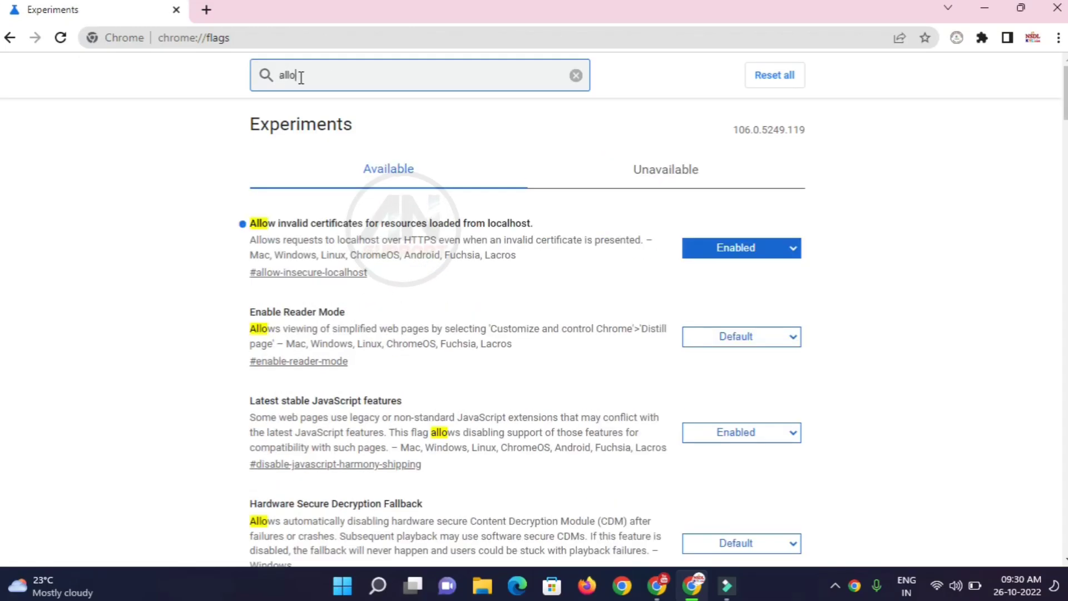
pyautogui.write('w inv')
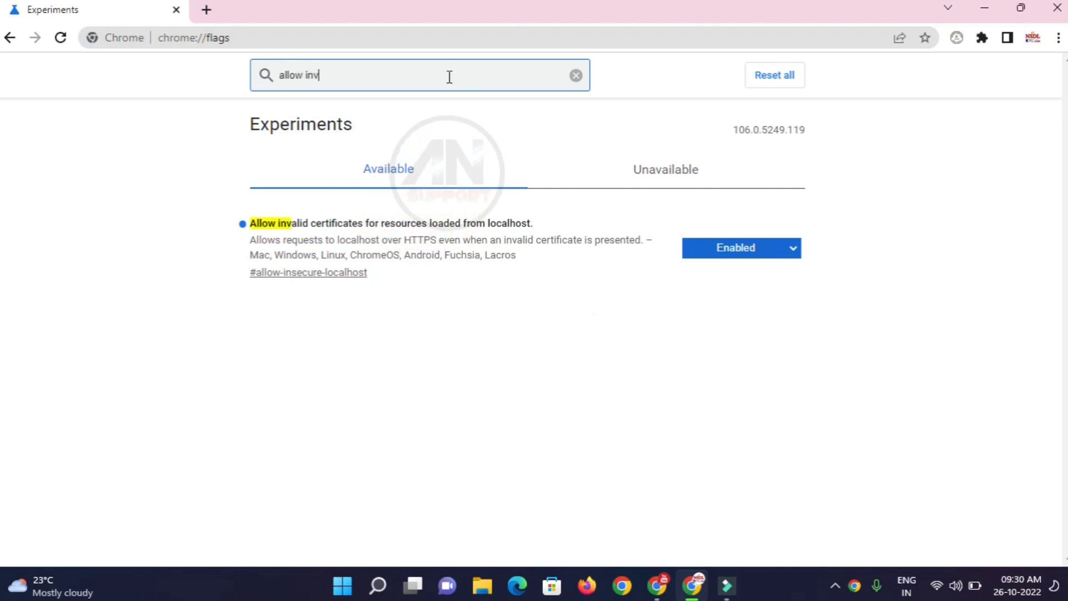
pyautogui.click(767, 255)
pyautogui.click(746, 284)
pyautogui.click(753, 247)
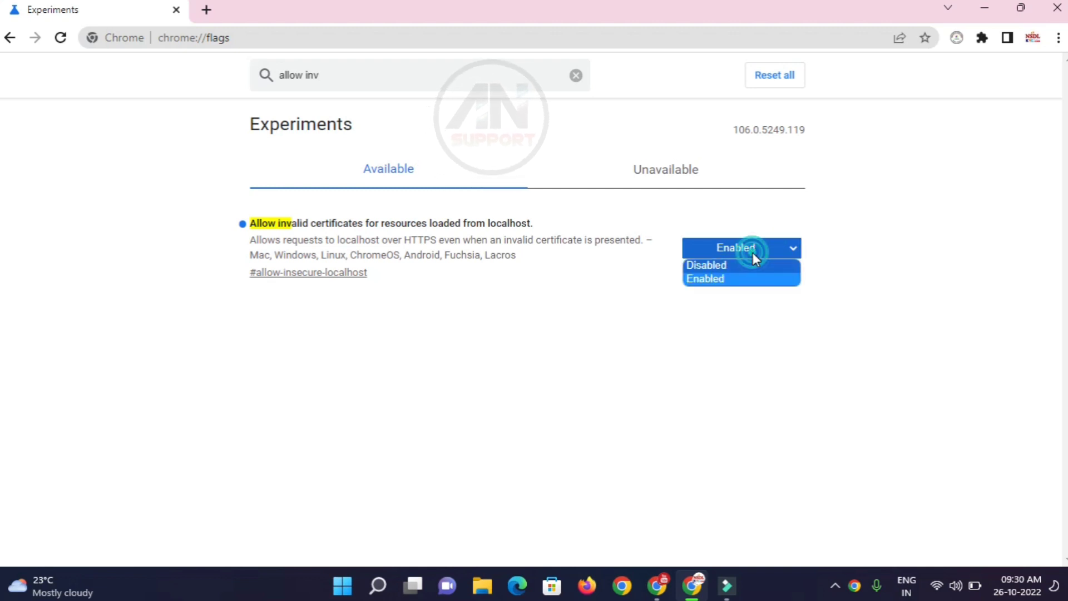
pyautogui.click(714, 281)
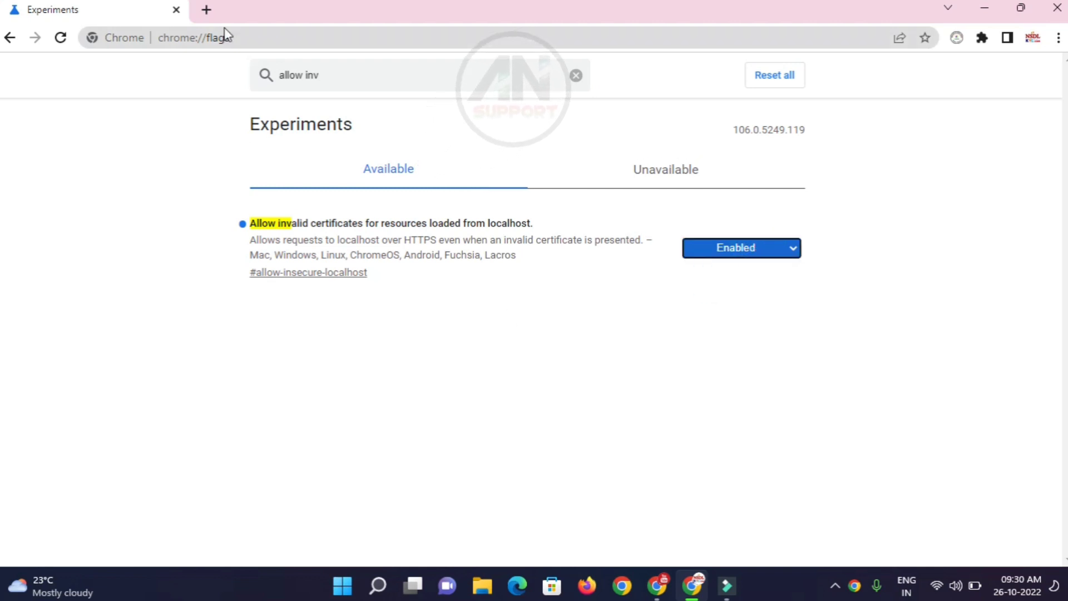
# - Close the Experiments tab and load nsdlkyc.com in a new tab
pyautogui.click(209, 10)
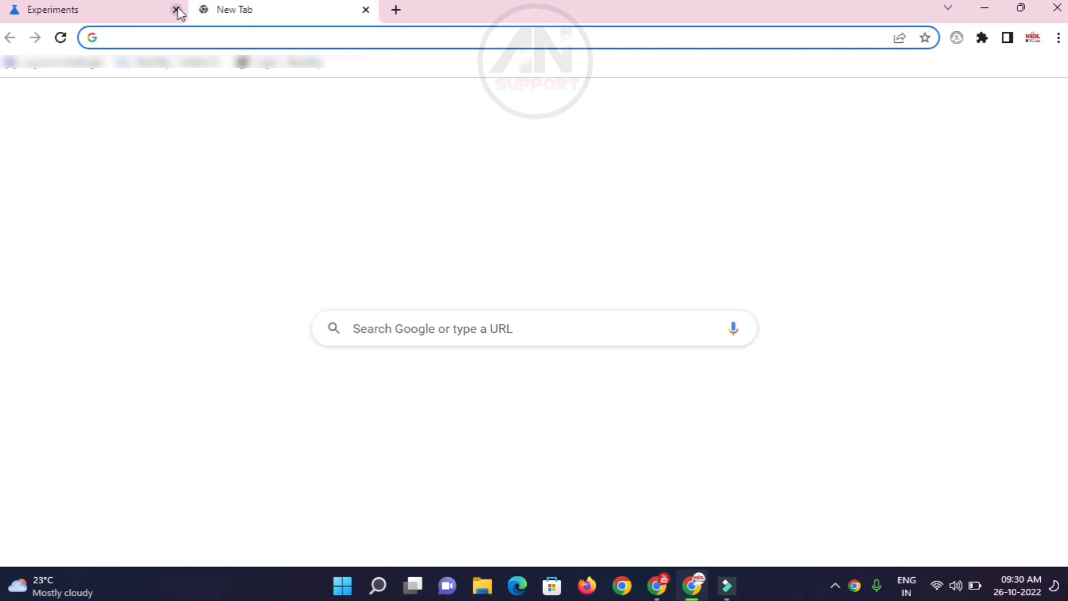
pyautogui.click(173, 11)
pyautogui.write('nsdlkyc.com')
pyautogui.press('Return')
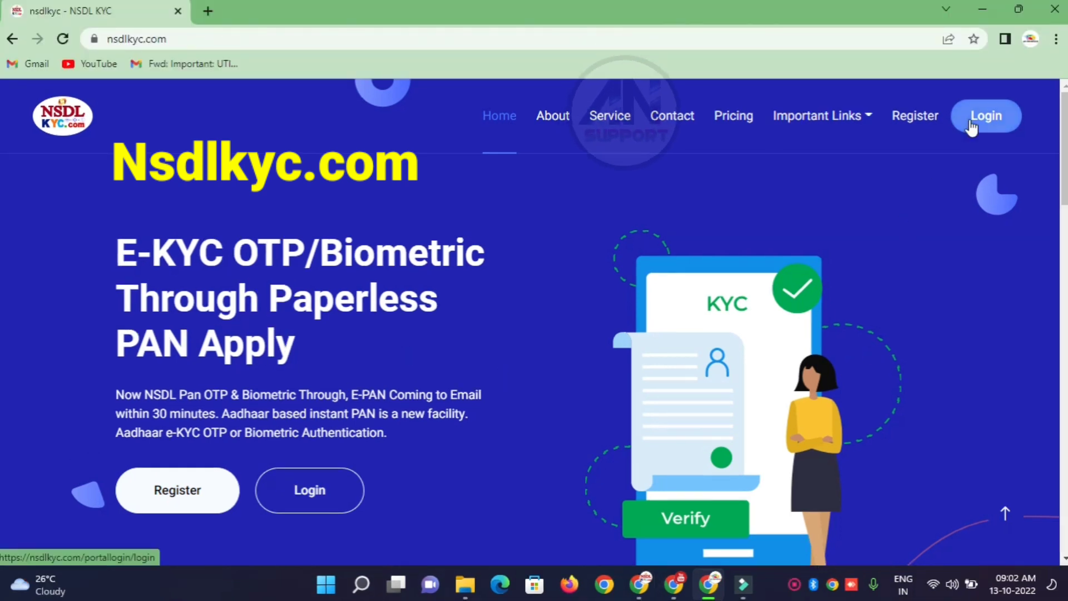
# - Log in to the NSDL KYC portal with the account username and password, declining to save the password
pyautogui.click(971, 126)
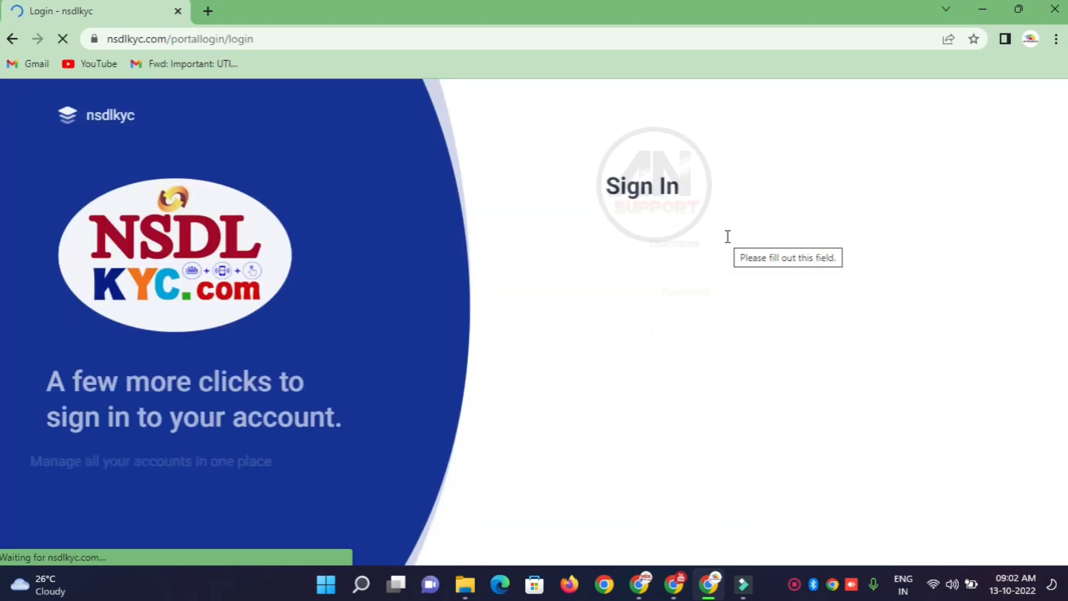
pyautogui.click(670, 243)
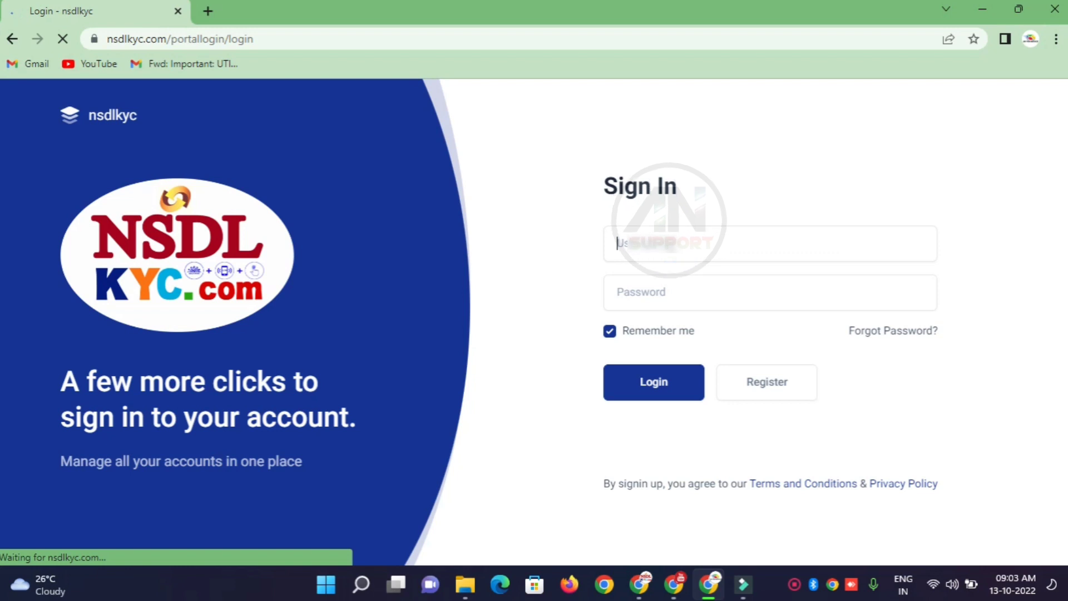
pyautogui.click(667, 281)
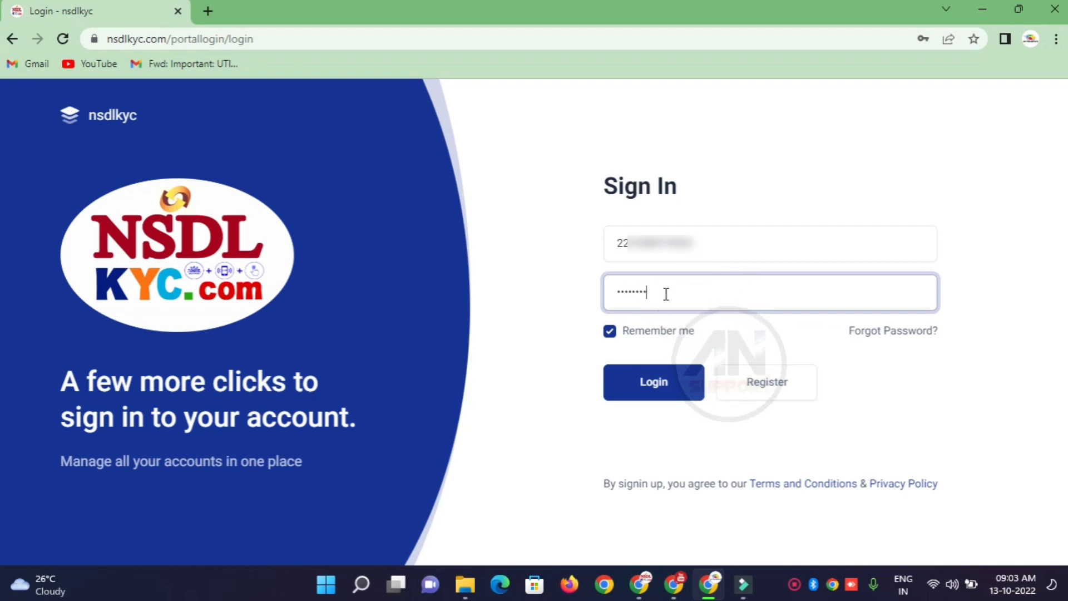
pyautogui.click(665, 385)
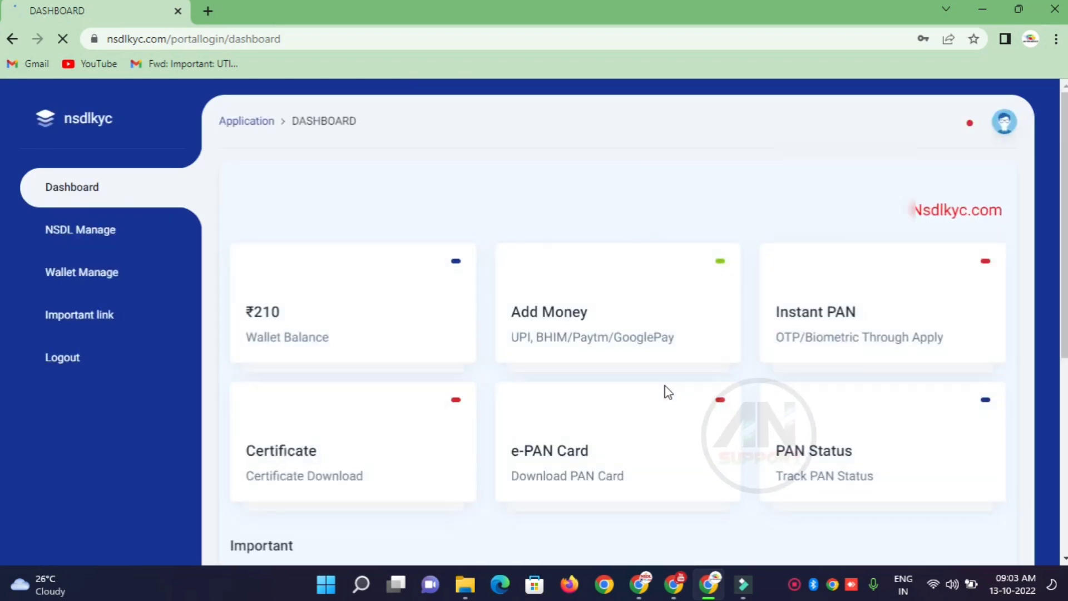
pyautogui.click(973, 264)
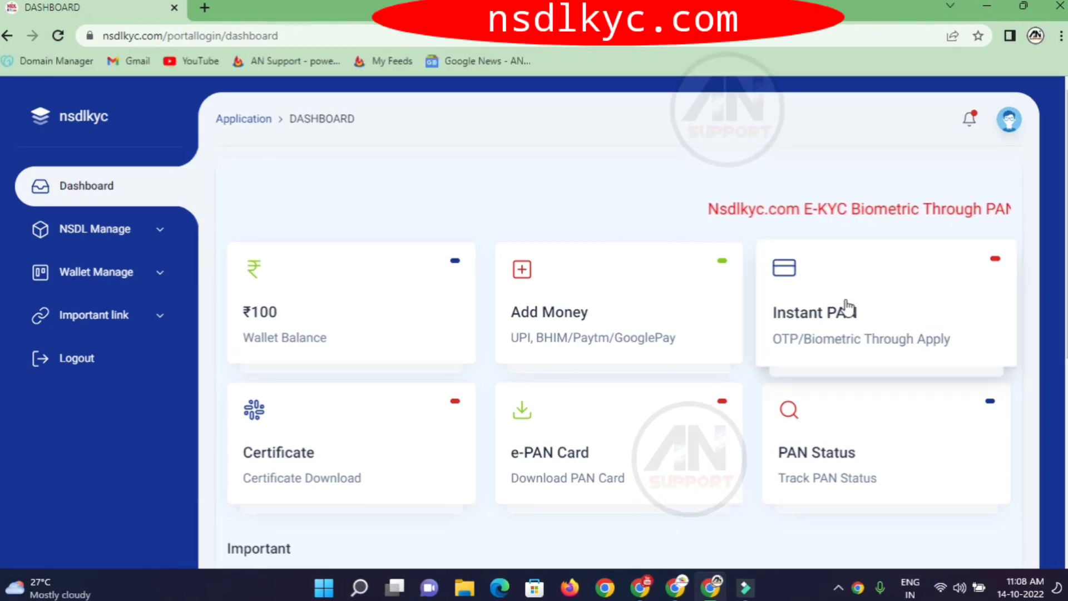
# - Activate the Instant PAN service and return to the dashboard
pyautogui.click(848, 308)
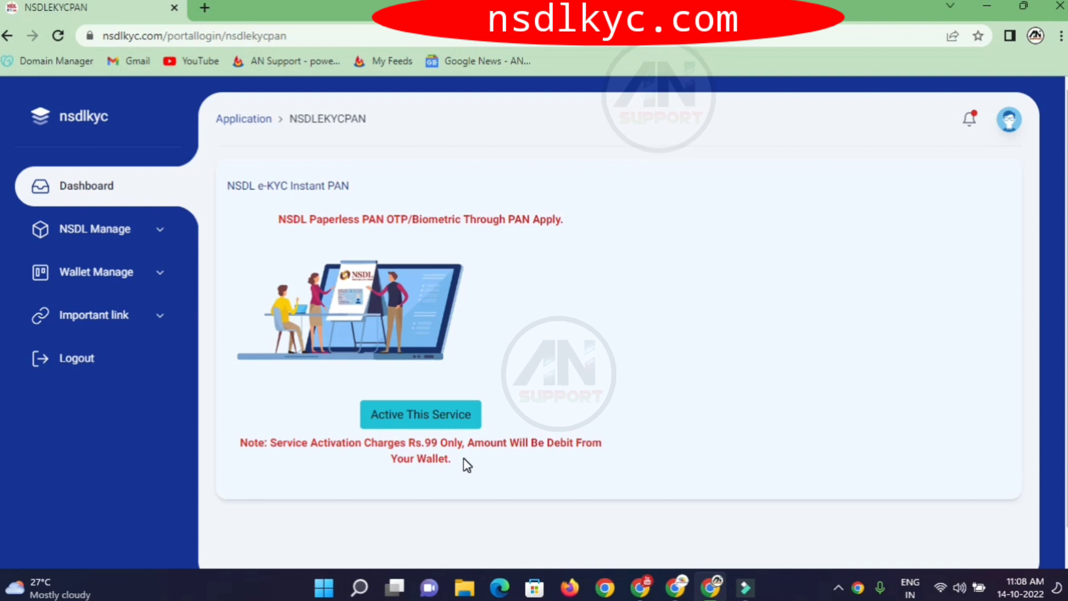
pyautogui.click(418, 421)
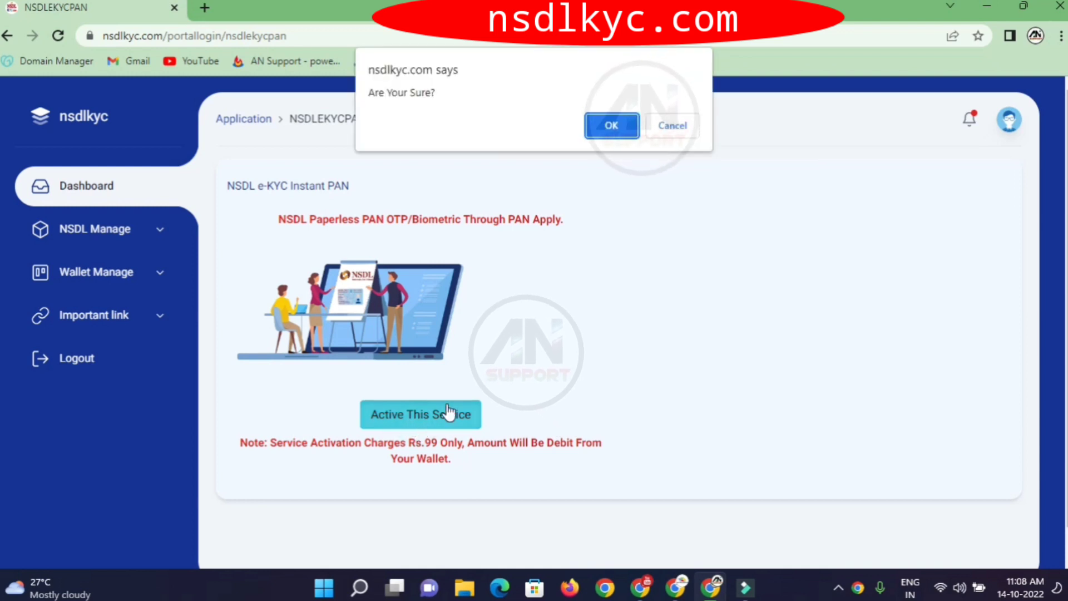
pyautogui.click(611, 127)
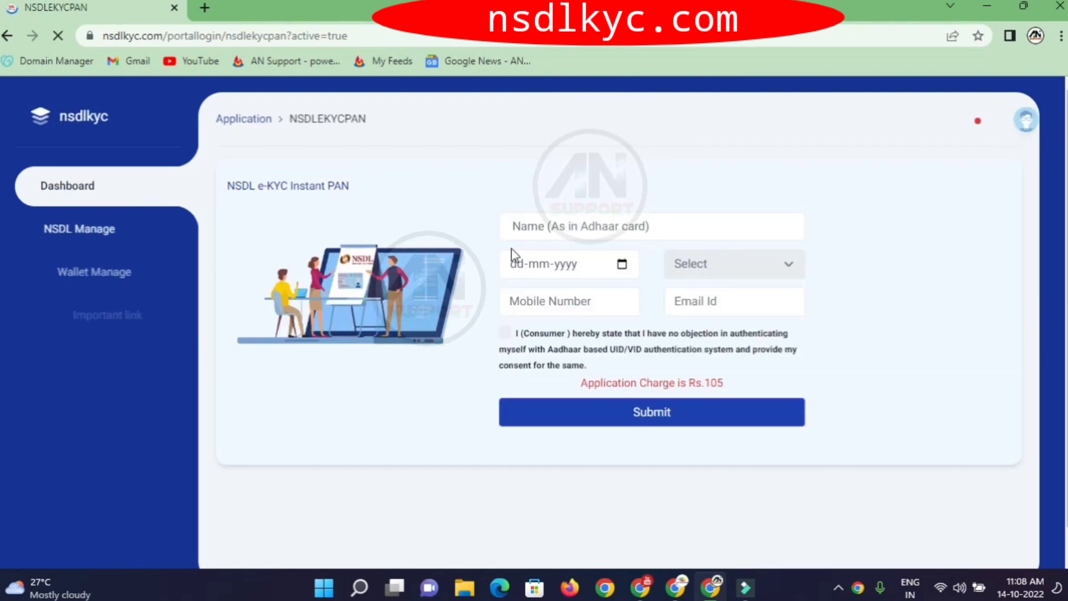
pyautogui.click(85, 193)
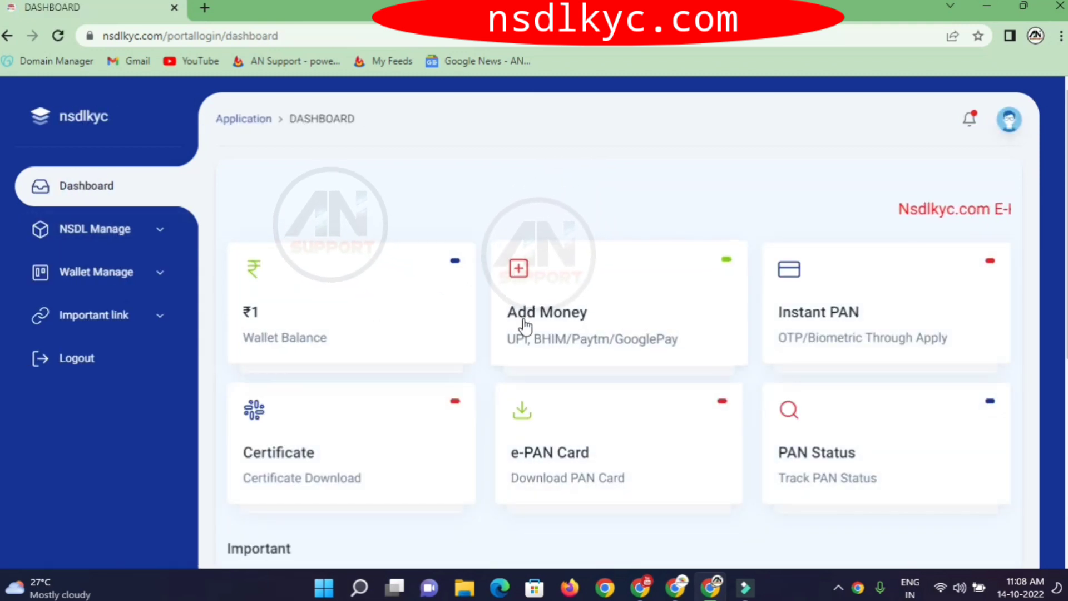
# - Check the Instant PAN form, then open E-KYC PAN Card under NSDL Manage
pyautogui.click(878, 331)
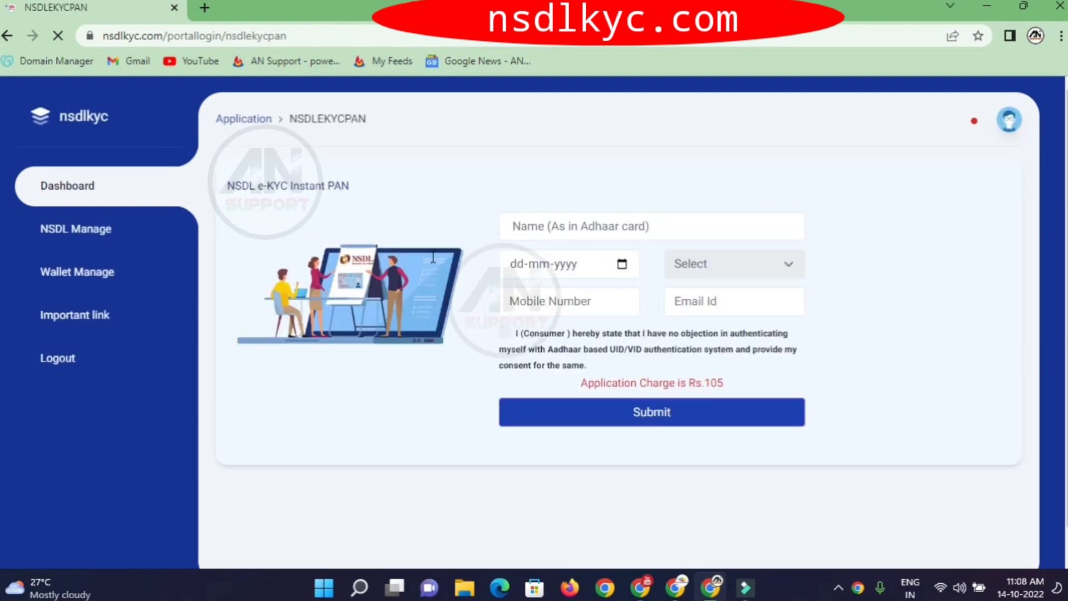
pyautogui.click(45, 202)
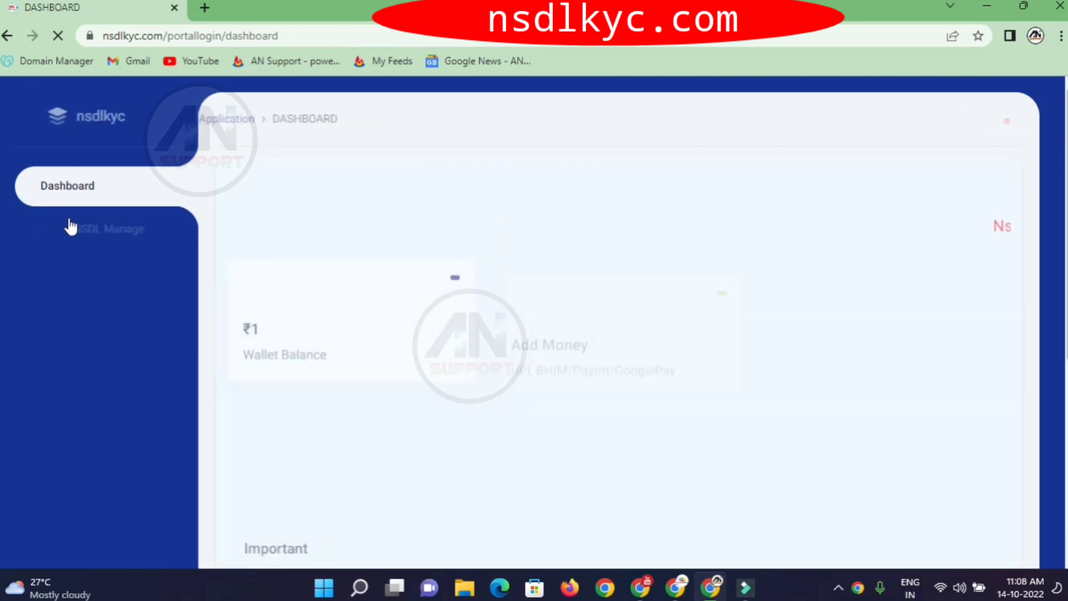
pyautogui.click(95, 233)
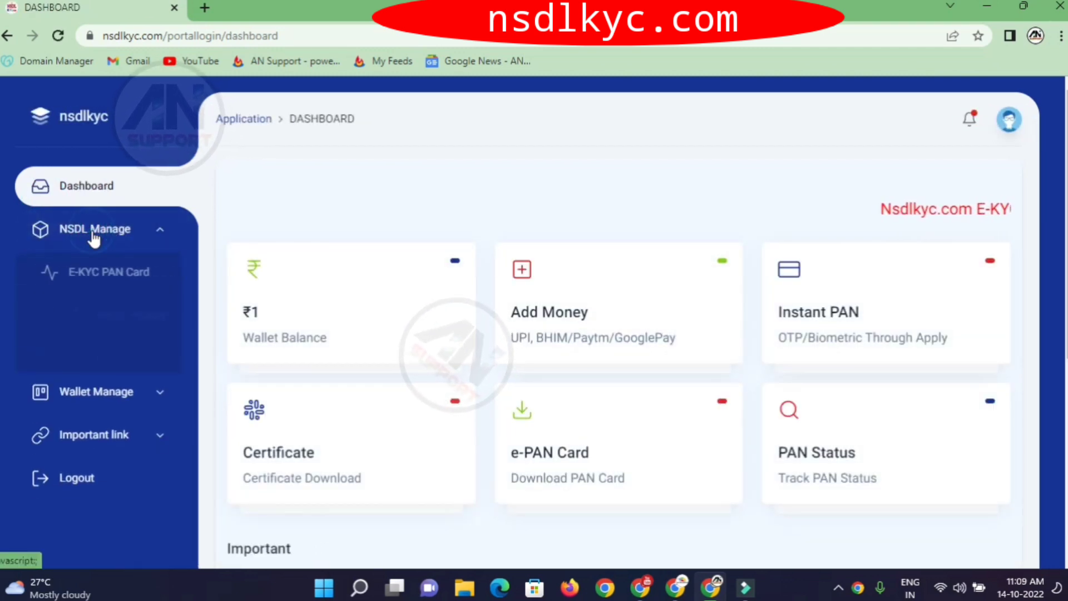
pyautogui.click(109, 278)
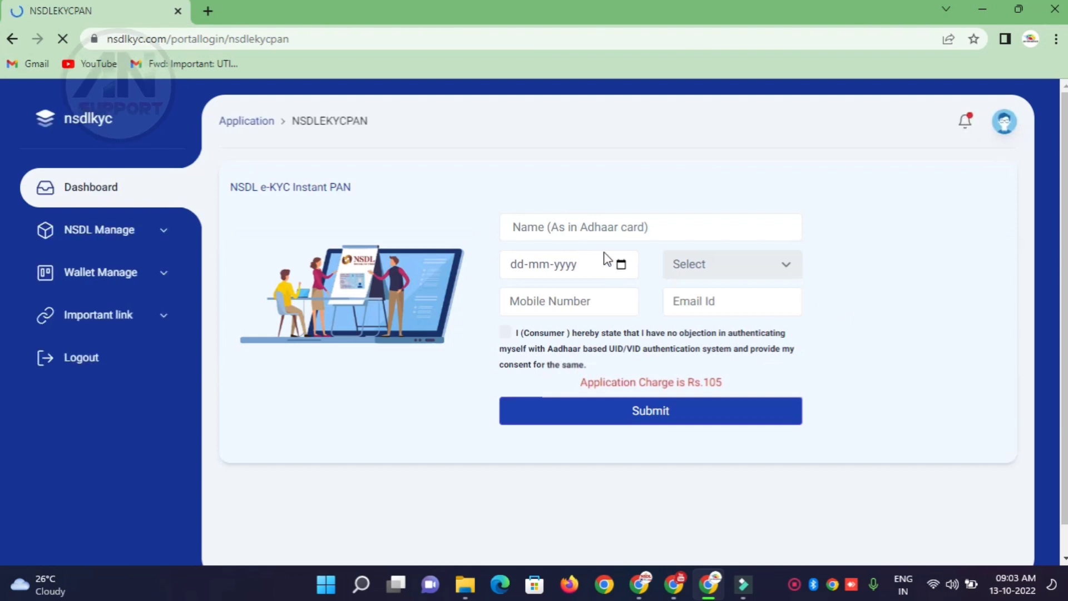
pyautogui.click(582, 228)
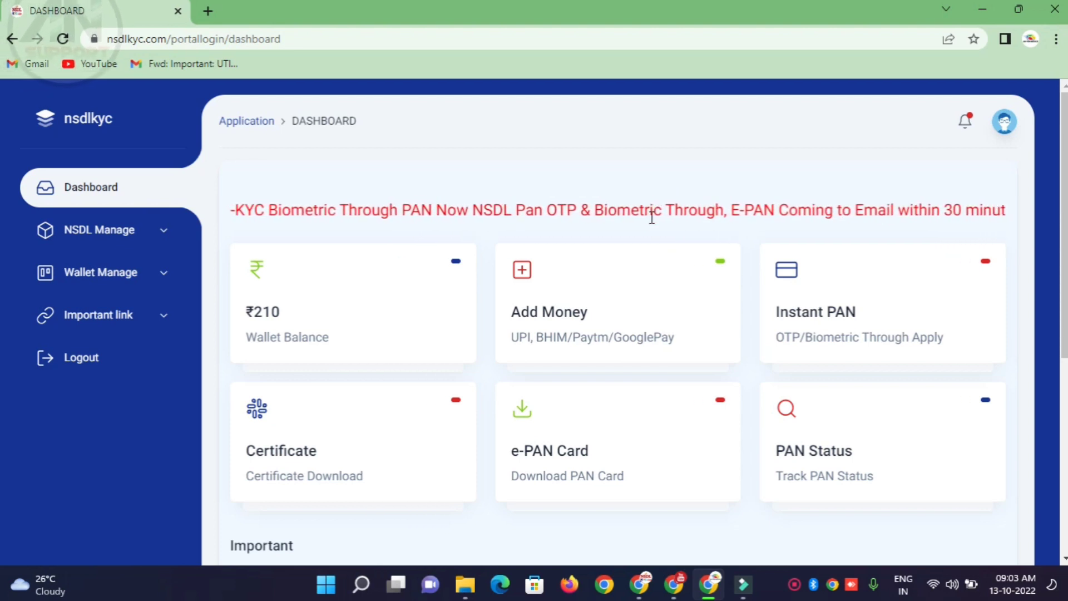
# - Start a new Instant PAN application and enter the applicant's name and date of birth
pyautogui.click(862, 306)
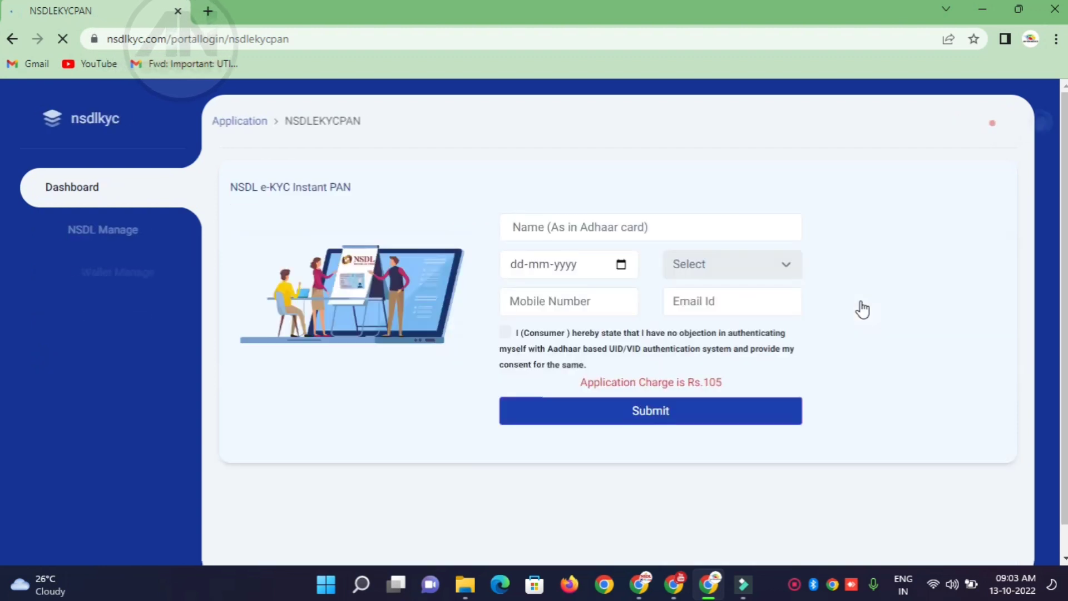
pyautogui.click(579, 227)
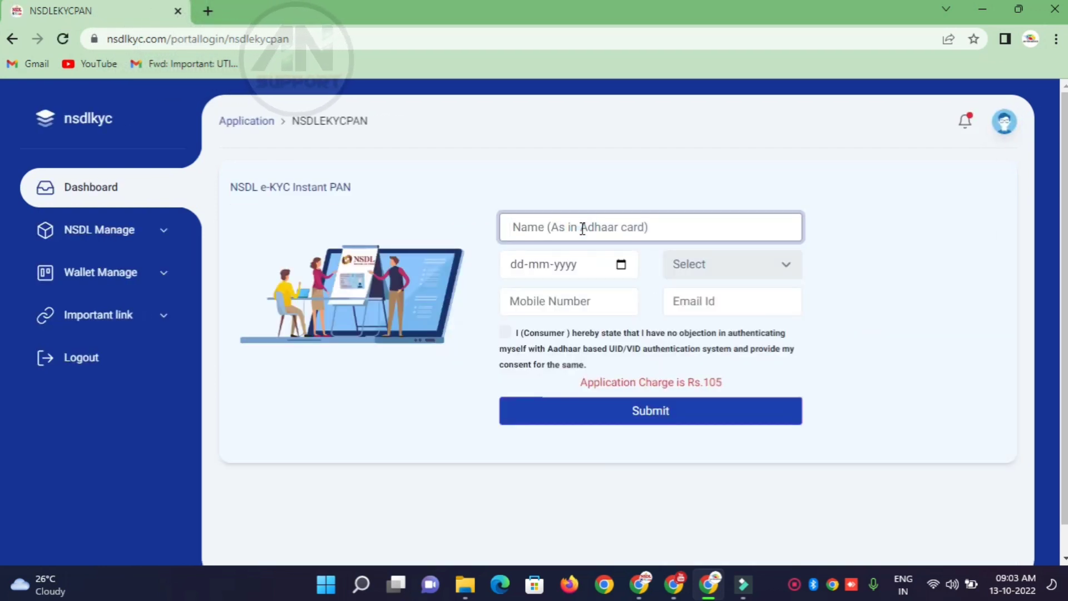
pyautogui.hotkey('ctrl', 'v')
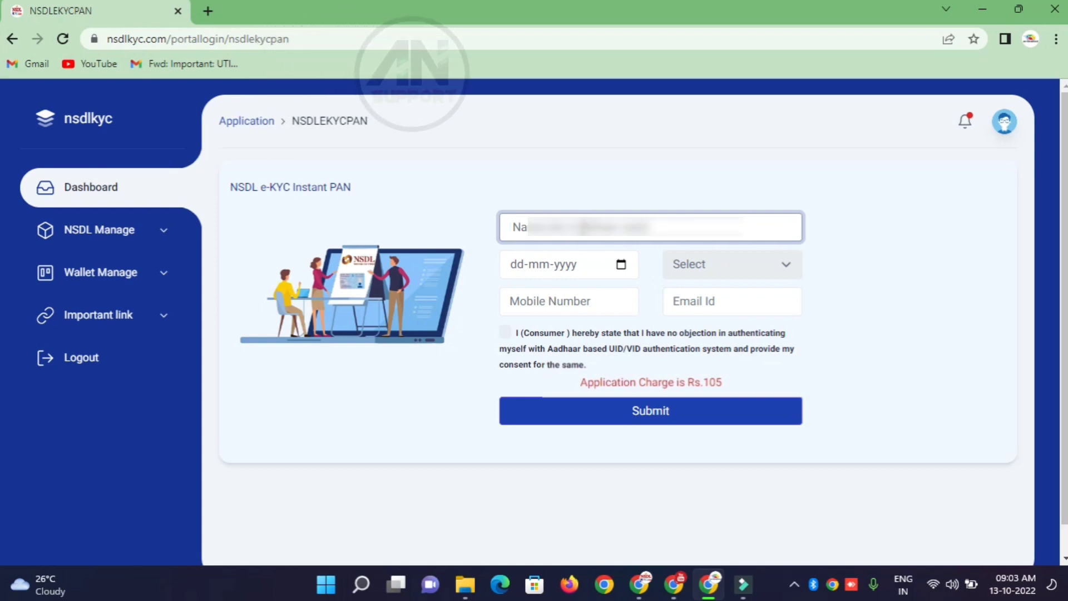
pyautogui.hotkey('ctrl', 'a')
pyautogui.write('MA')
pyautogui.press('Tab')
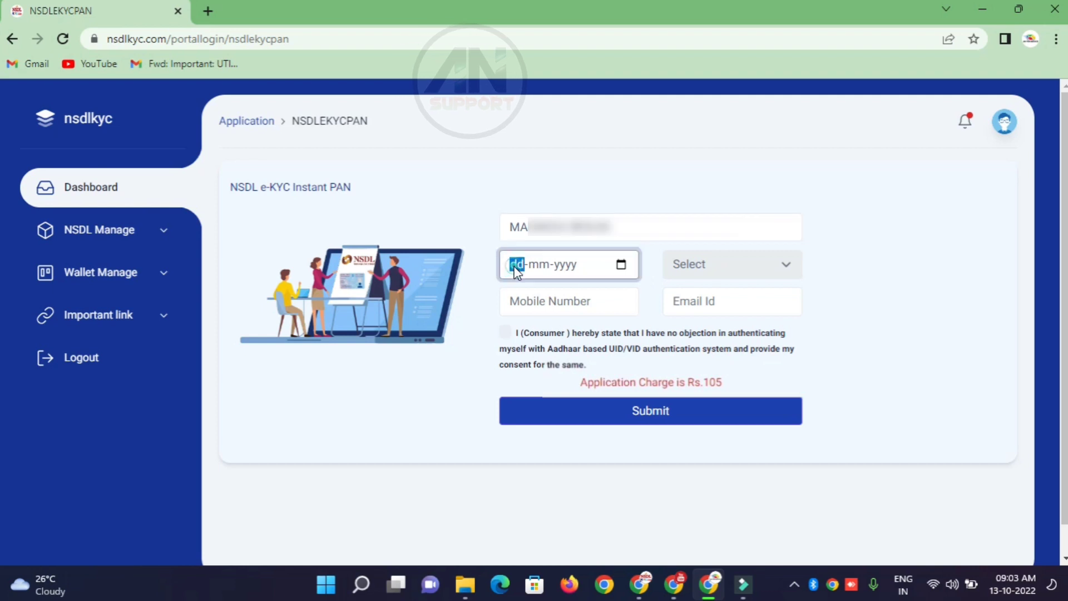
pyautogui.write('3112')
# - Set gender to Female, add the applicant's mobile number and e-mail, tick consent, and submit
pyautogui.click(713, 266)
pyautogui.click(711, 316)
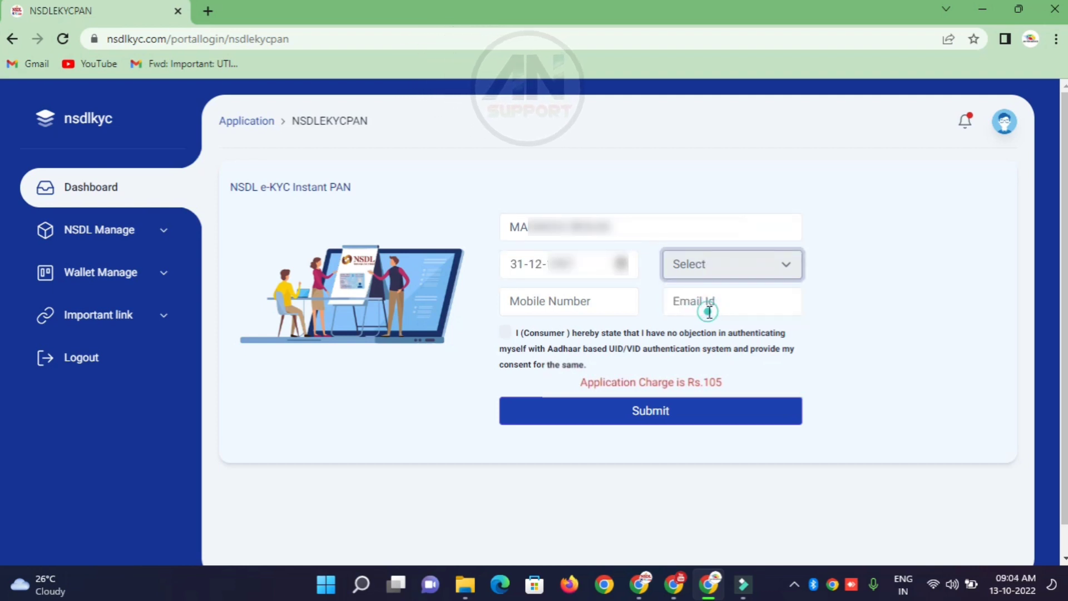
pyautogui.click(574, 312)
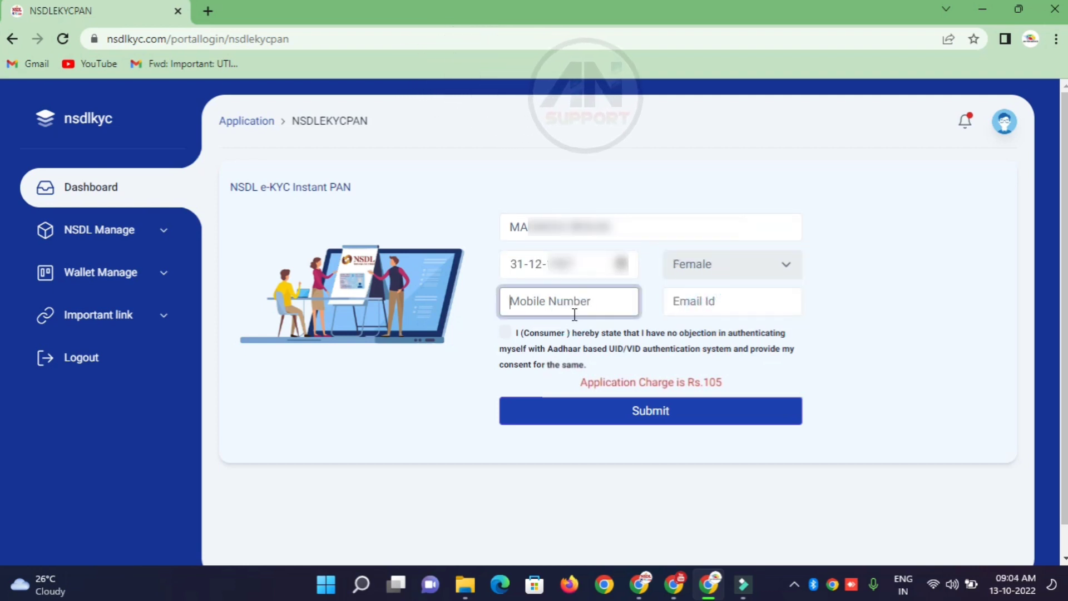
pyautogui.hotkey('ctrl', 'v')
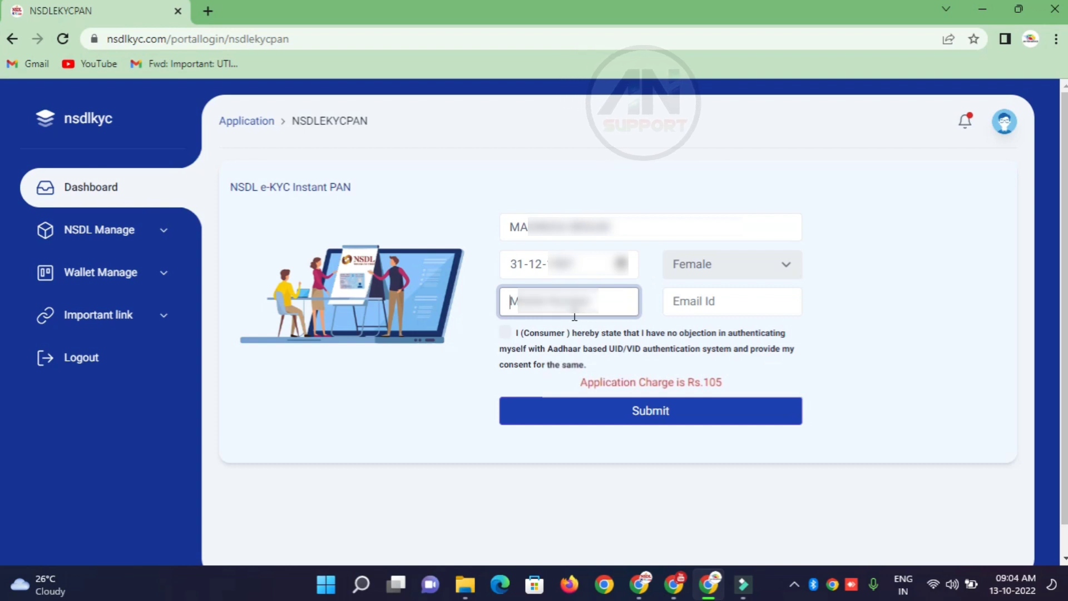
pyautogui.hotkey('ctrl', 'v')
pyautogui.click(761, 305)
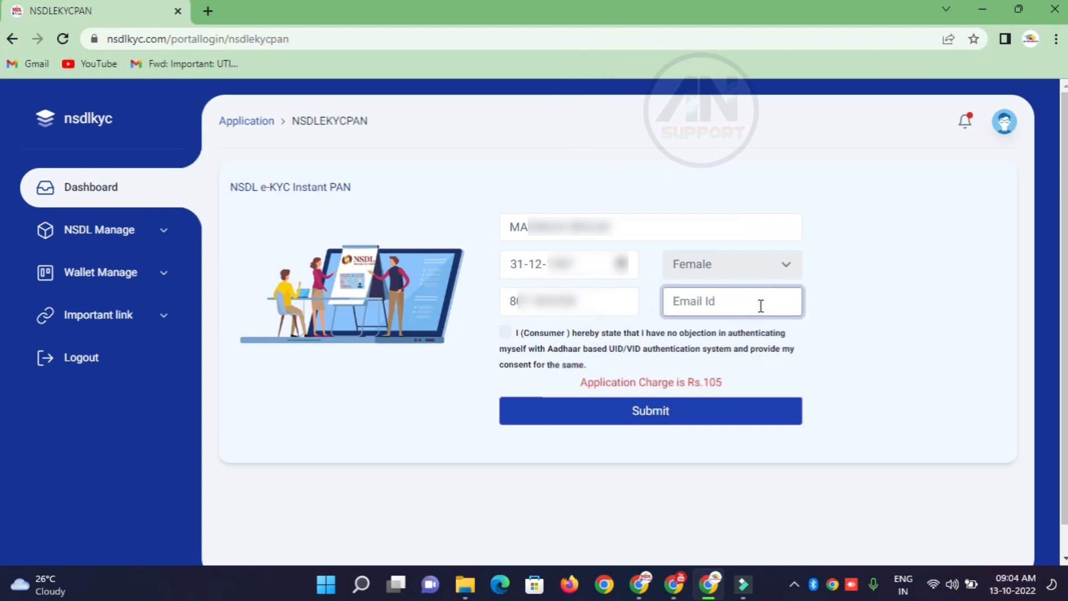
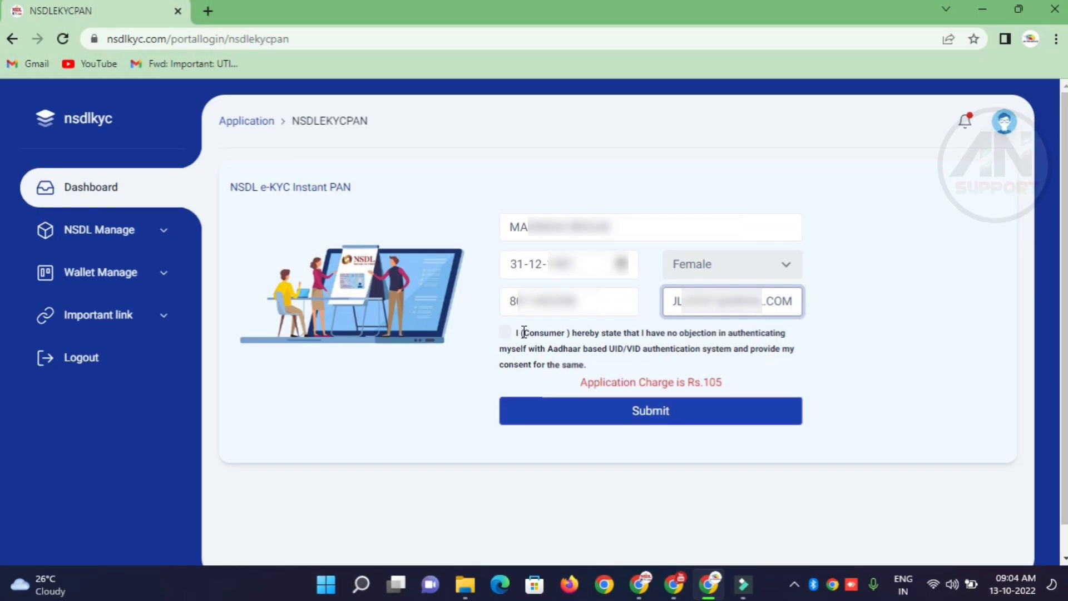
pyautogui.click(505, 333)
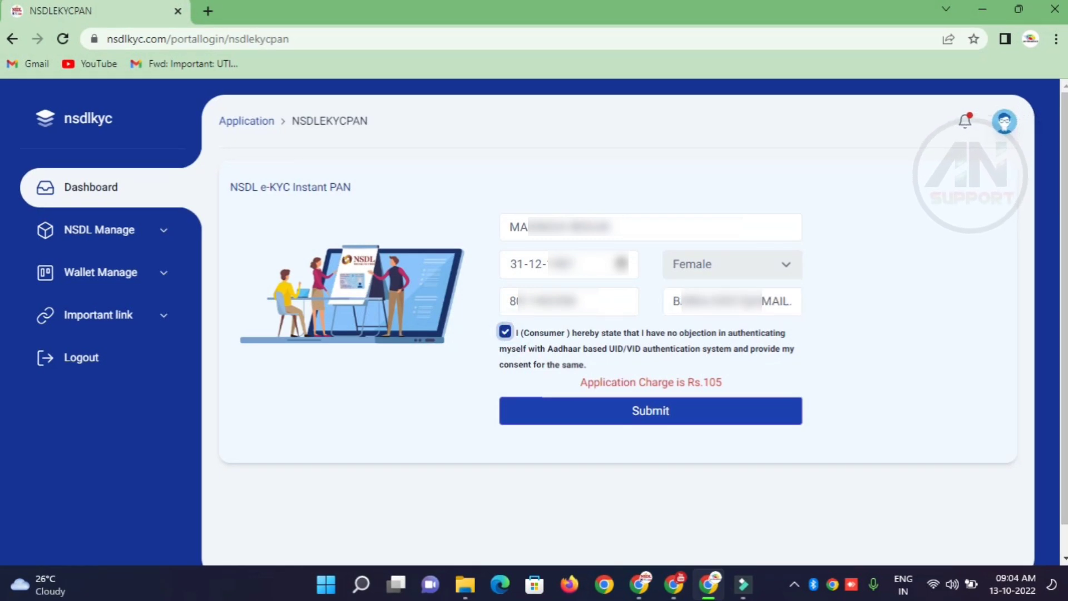
pyautogui.click(653, 426)
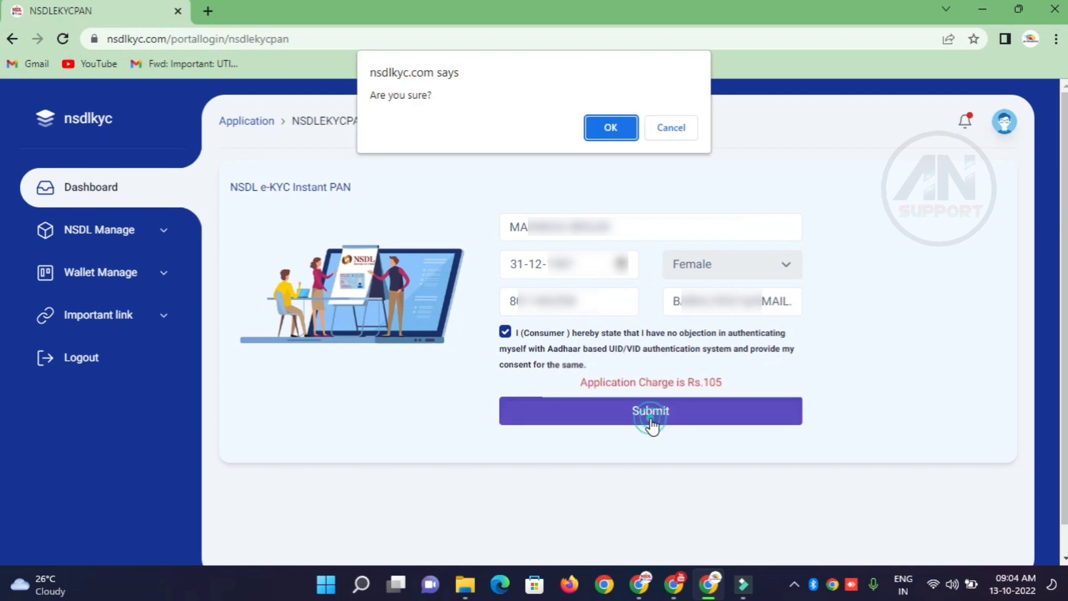
# - Confirm the submission, enter the applicant's Aadhaar number, and choose title SMT
pyautogui.click(618, 137)
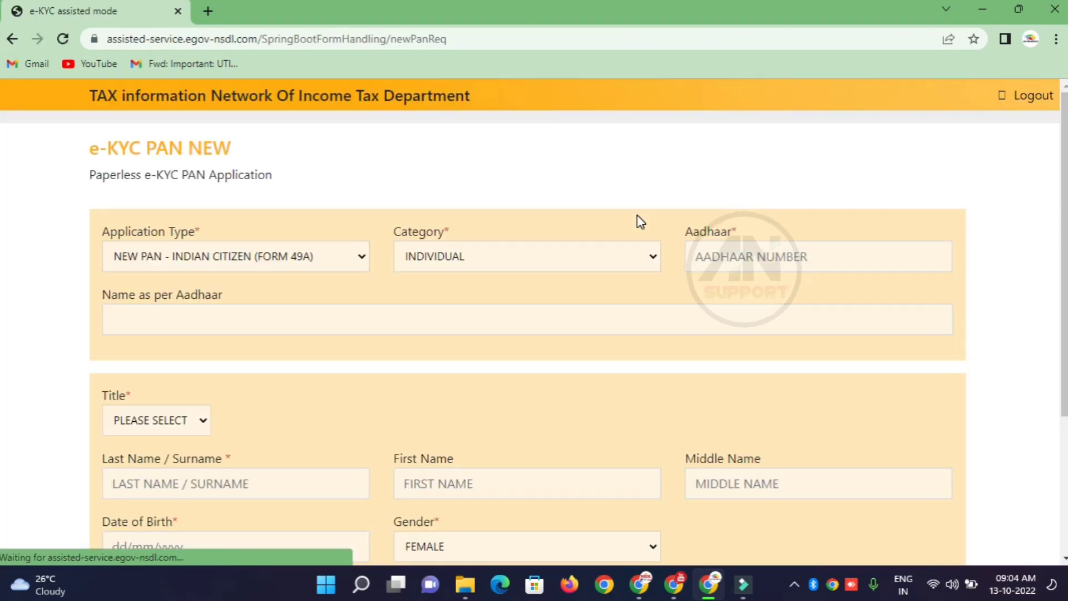
pyautogui.click(717, 259)
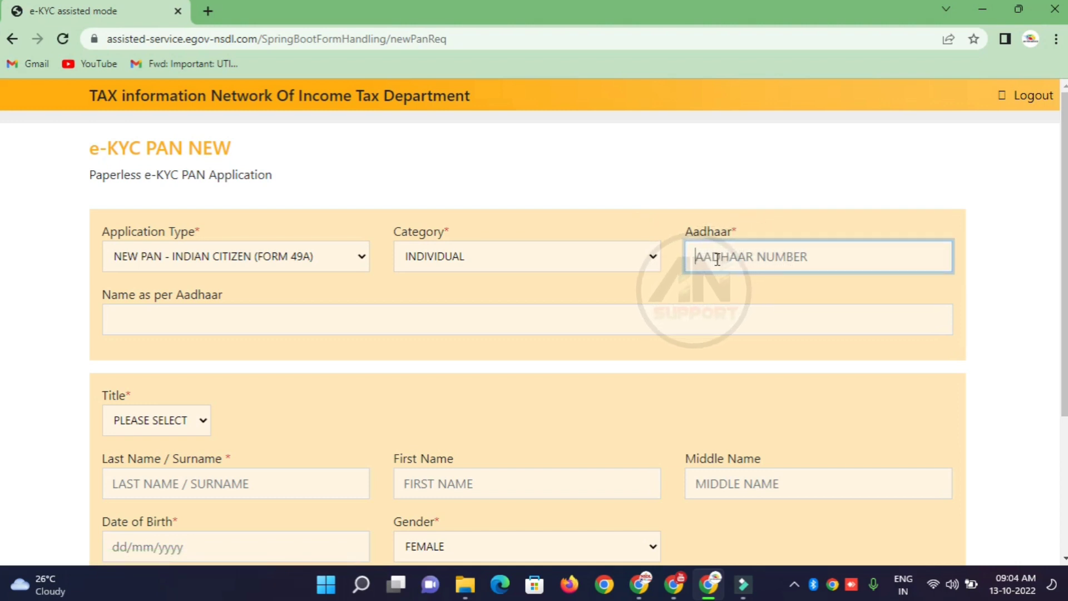
pyautogui.write('35')
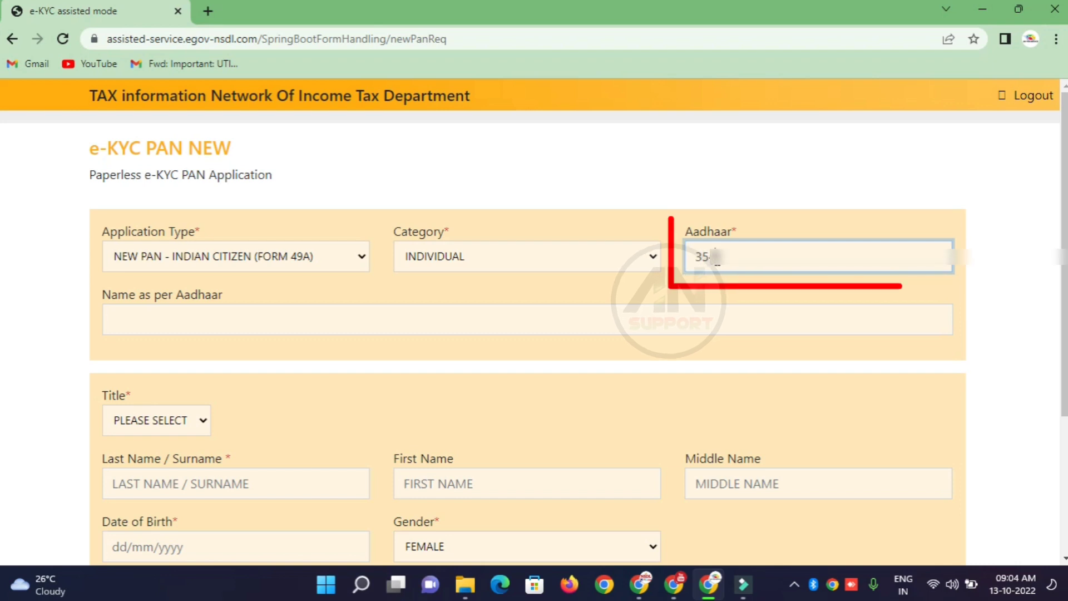
pyautogui.write('00000')
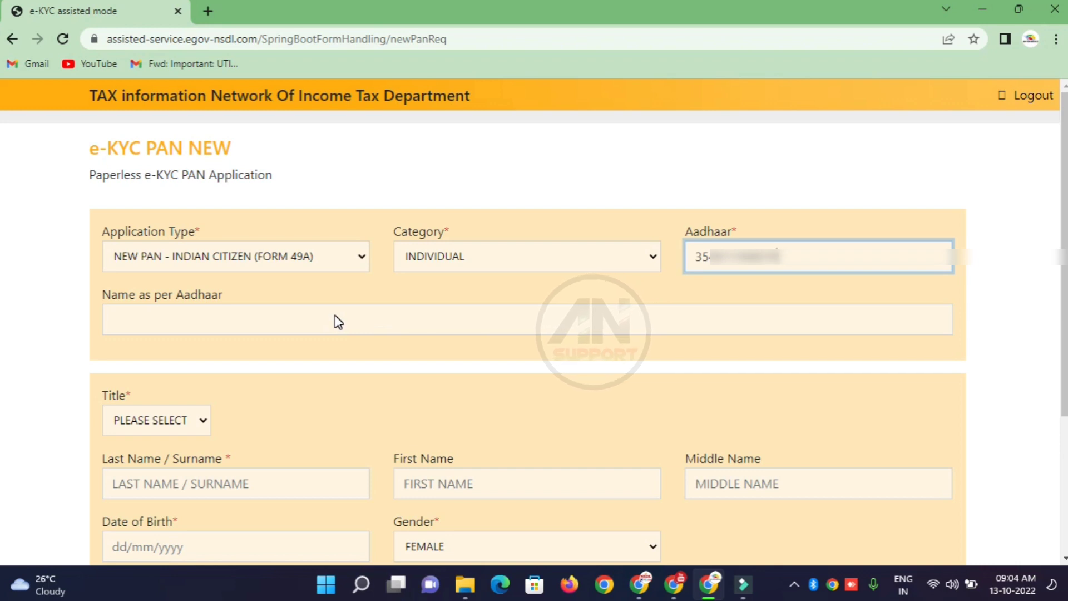
pyautogui.click(175, 423)
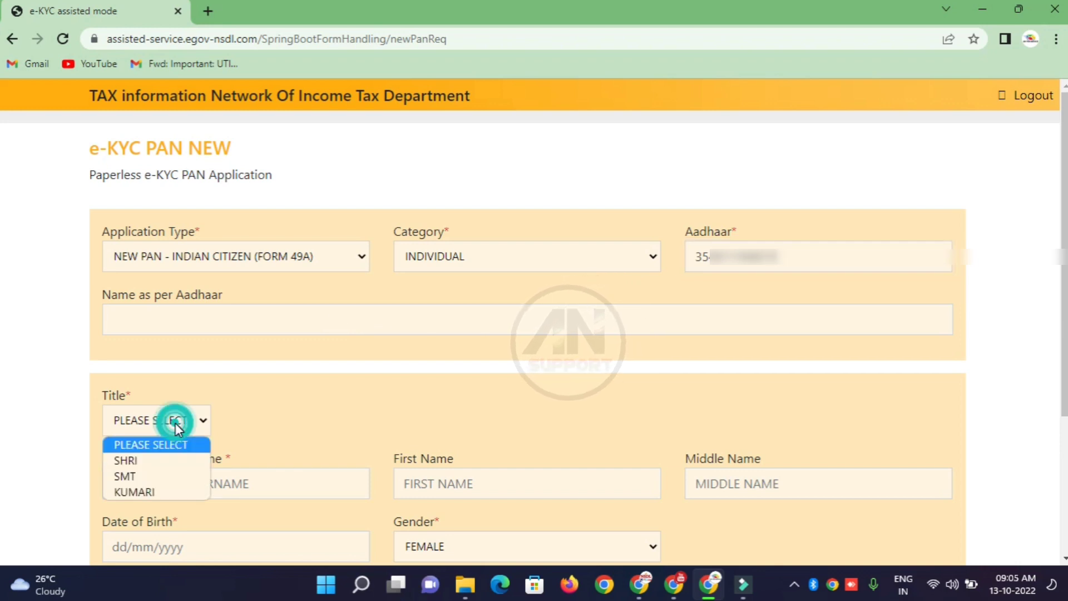
pyautogui.click(139, 476)
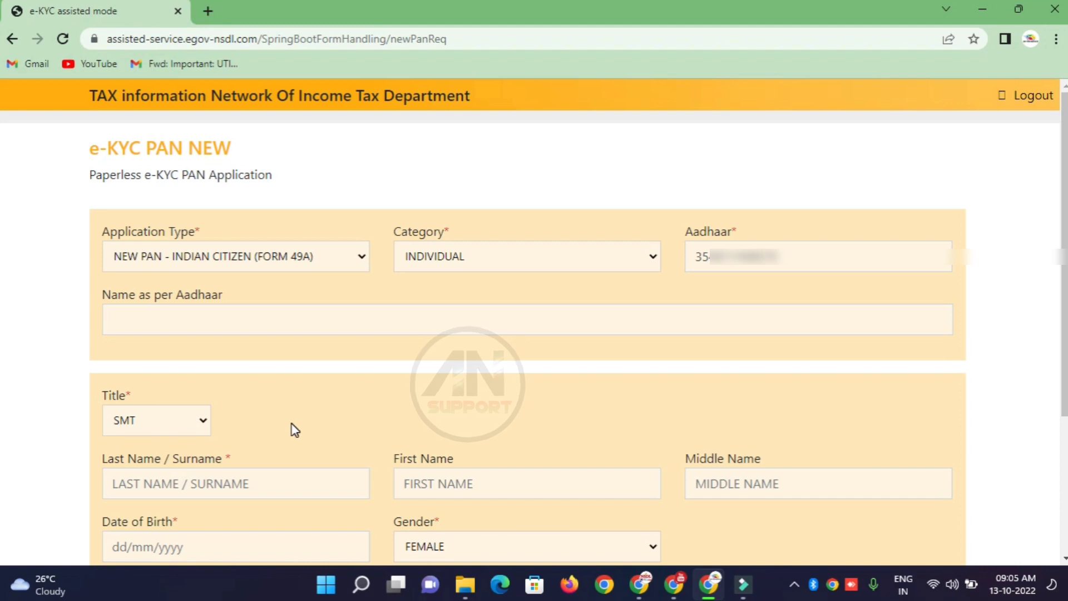
# - Enter the applicant's surname and first name on the PAN application
pyautogui.scroll(-1, 292, 429)
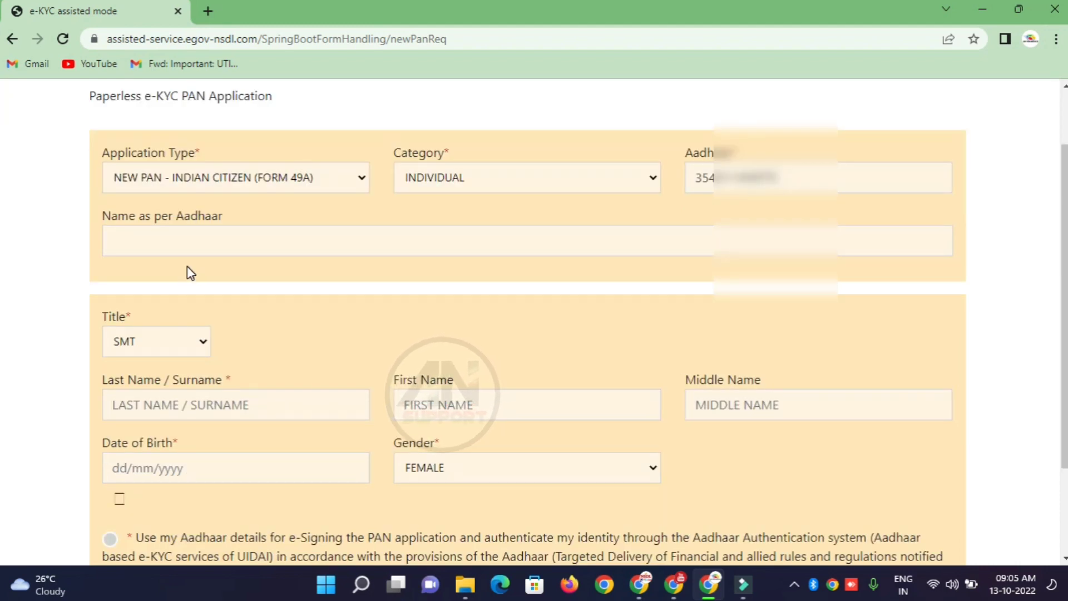
pyautogui.click(136, 400)
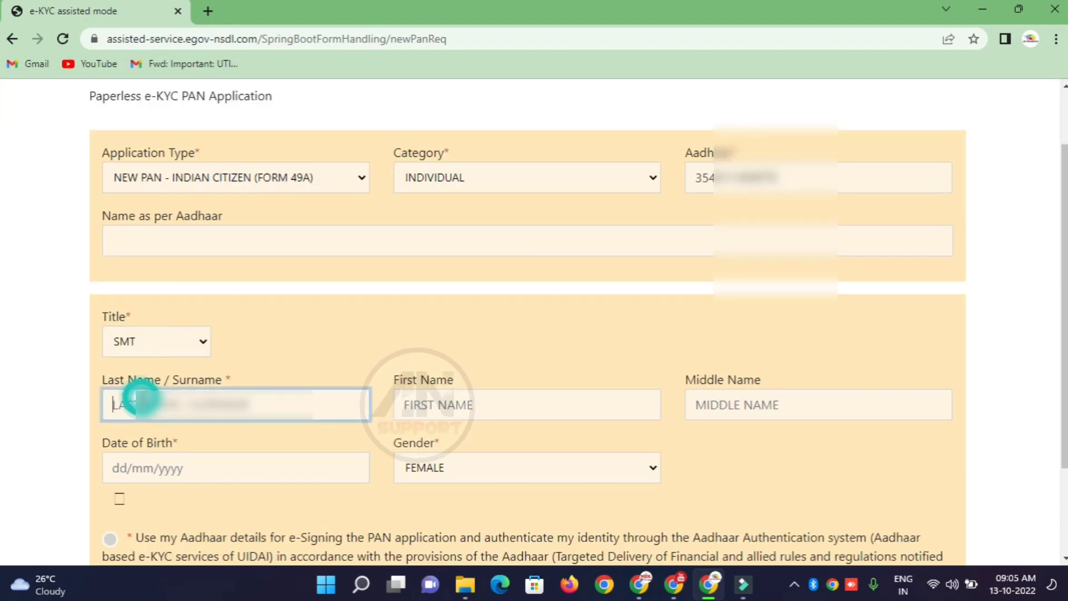
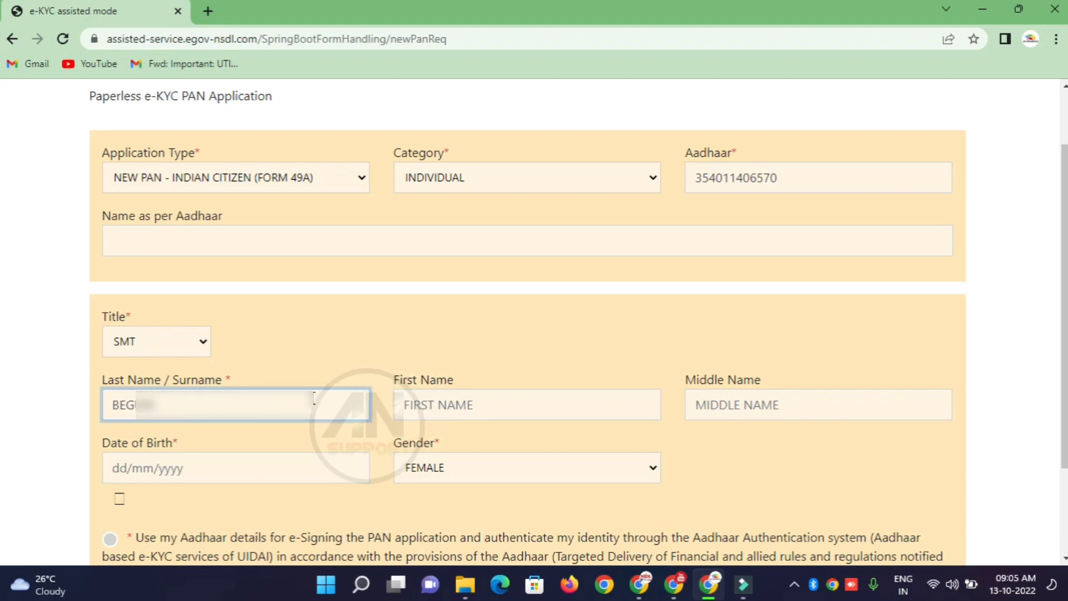
pyautogui.click(416, 408)
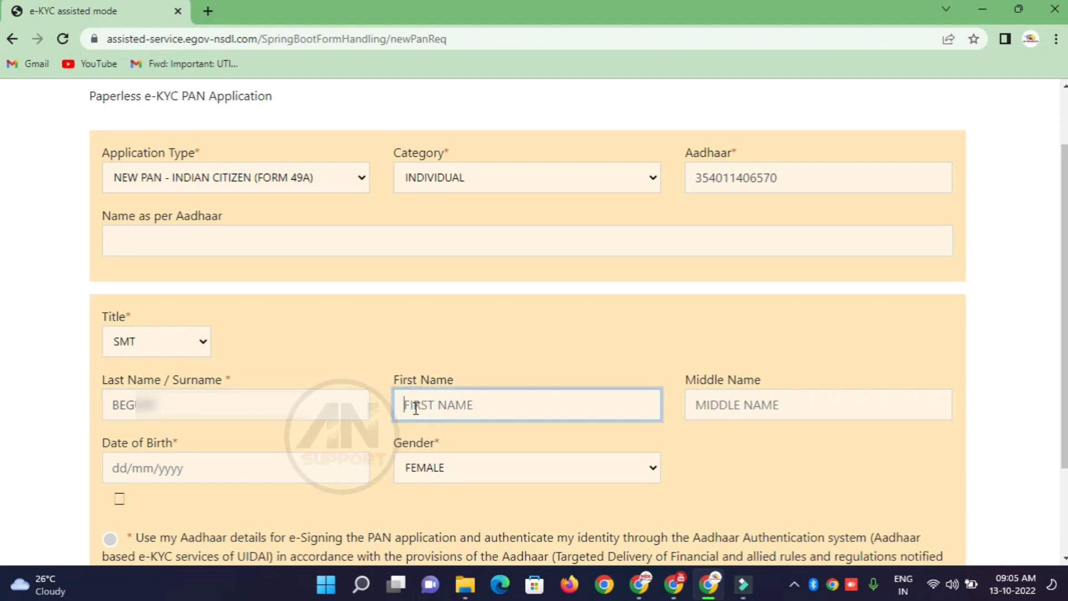
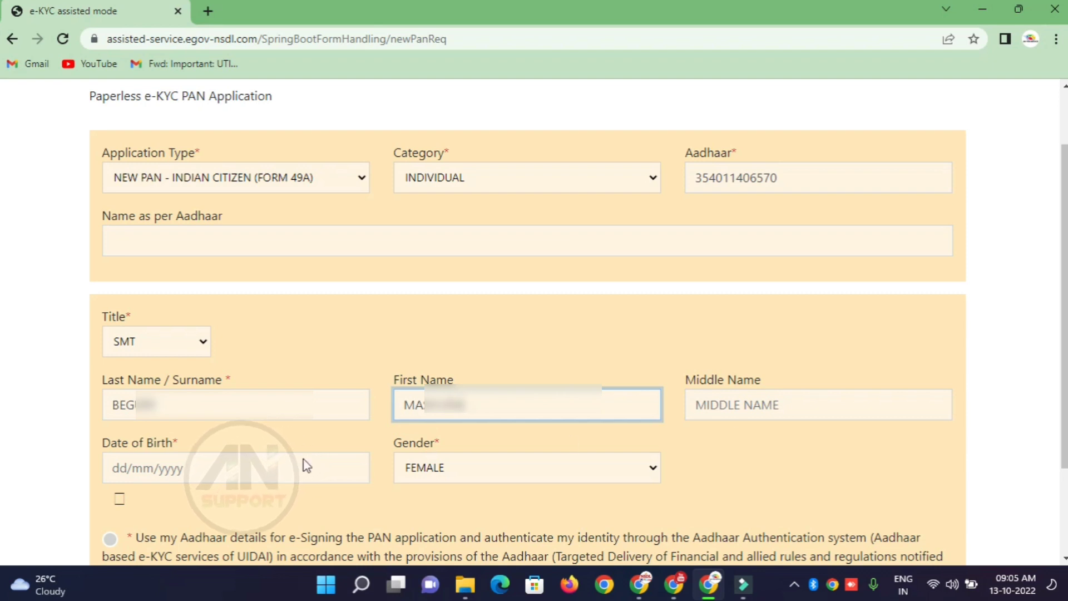
pyautogui.click(130, 468)
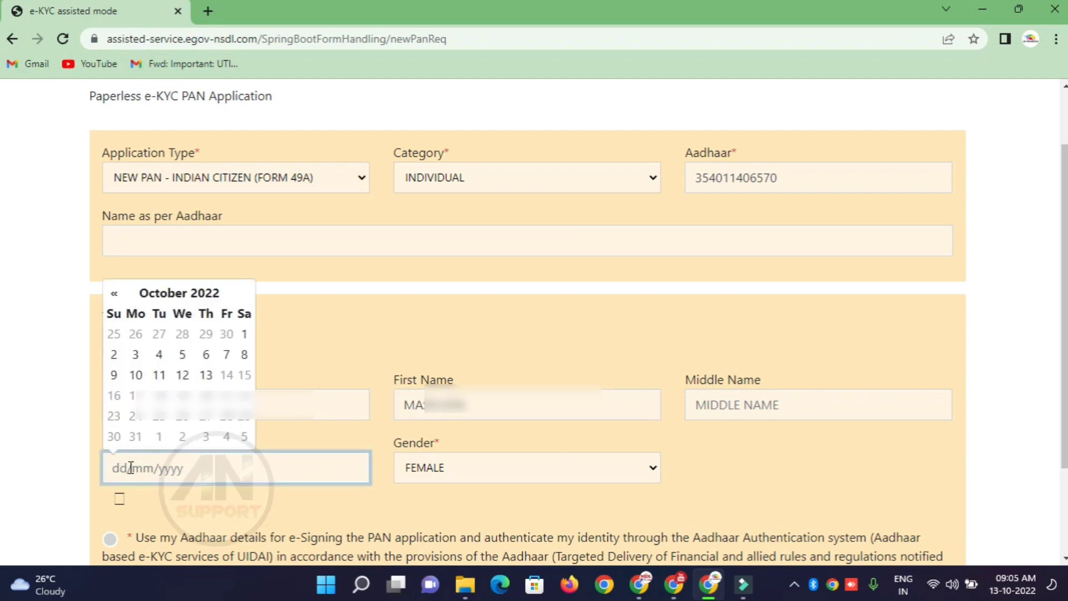
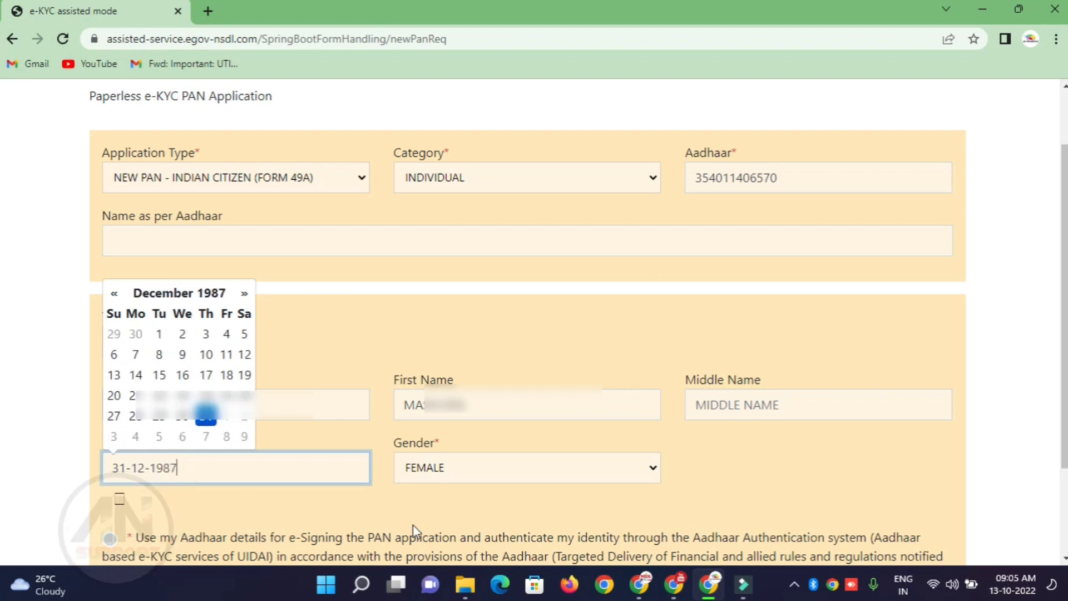
pyautogui.click(467, 523)
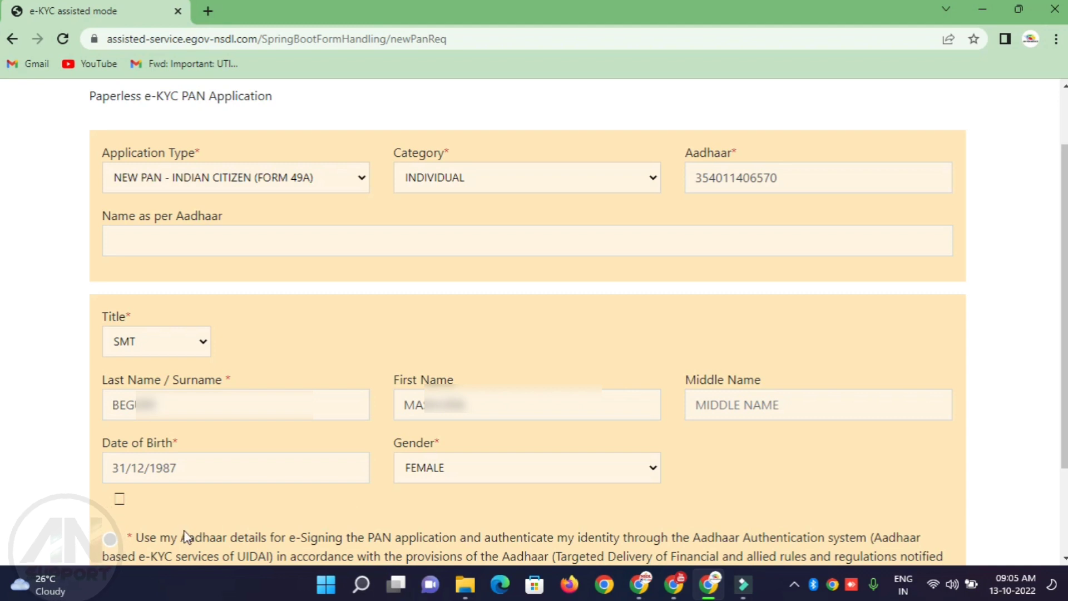
pyautogui.click(110, 538)
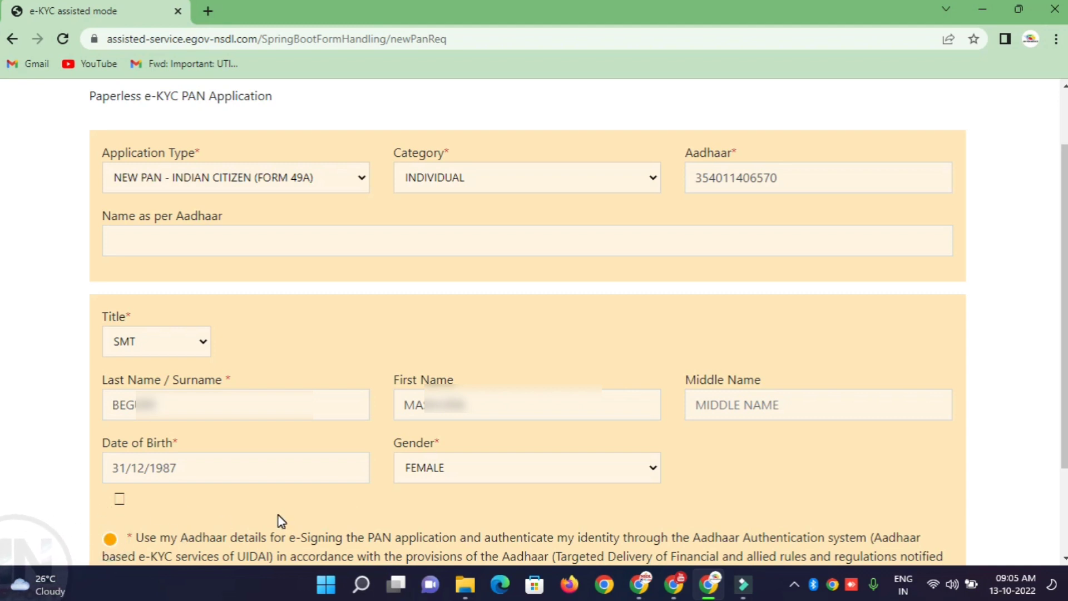
pyautogui.scroll(-2, 281, 521)
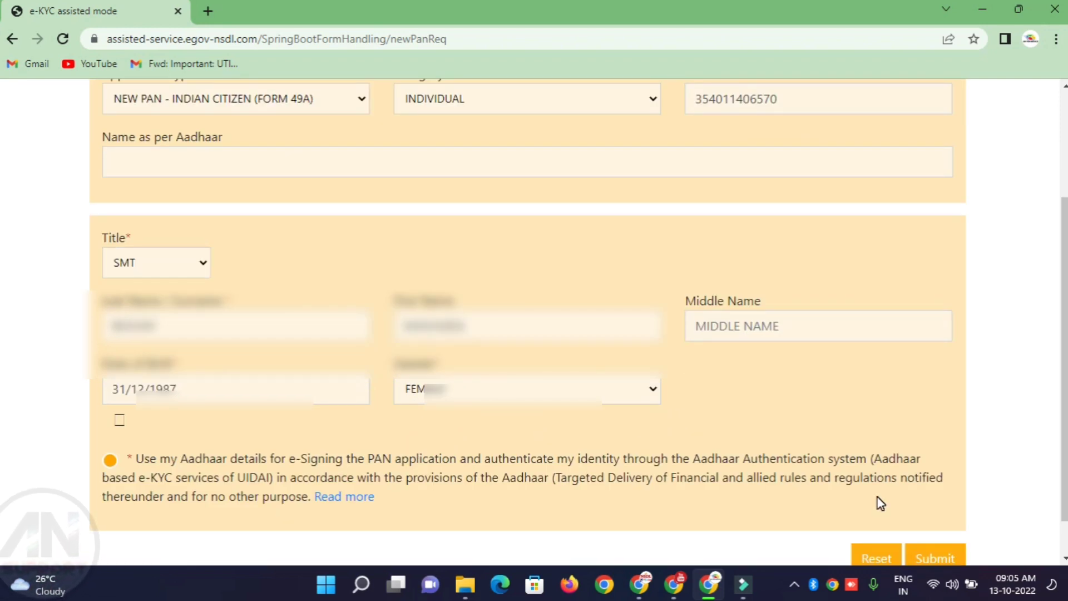
pyautogui.click(938, 560)
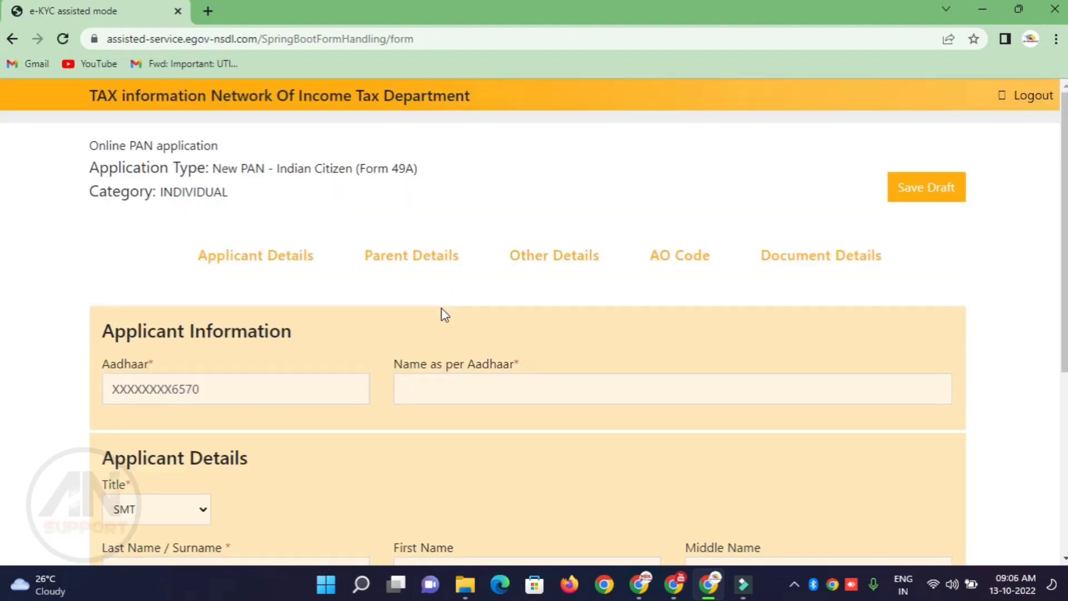
# - Scroll past the pre-filled Applicant Details and proceed to Parents Details
pyautogui.scroll(-4, 425, 173)
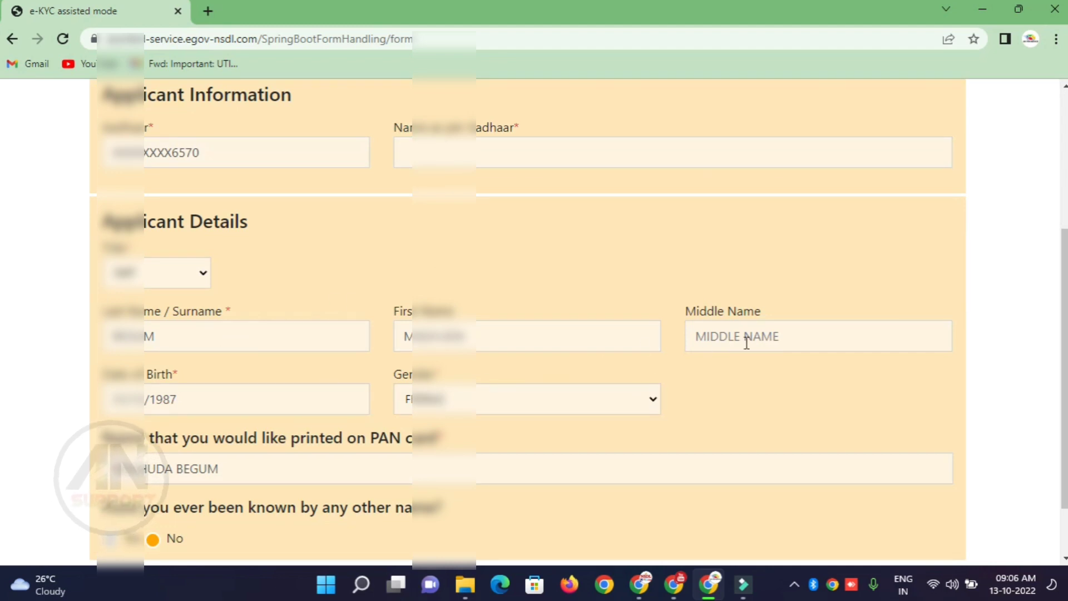
pyautogui.scroll(-1, 228, 497)
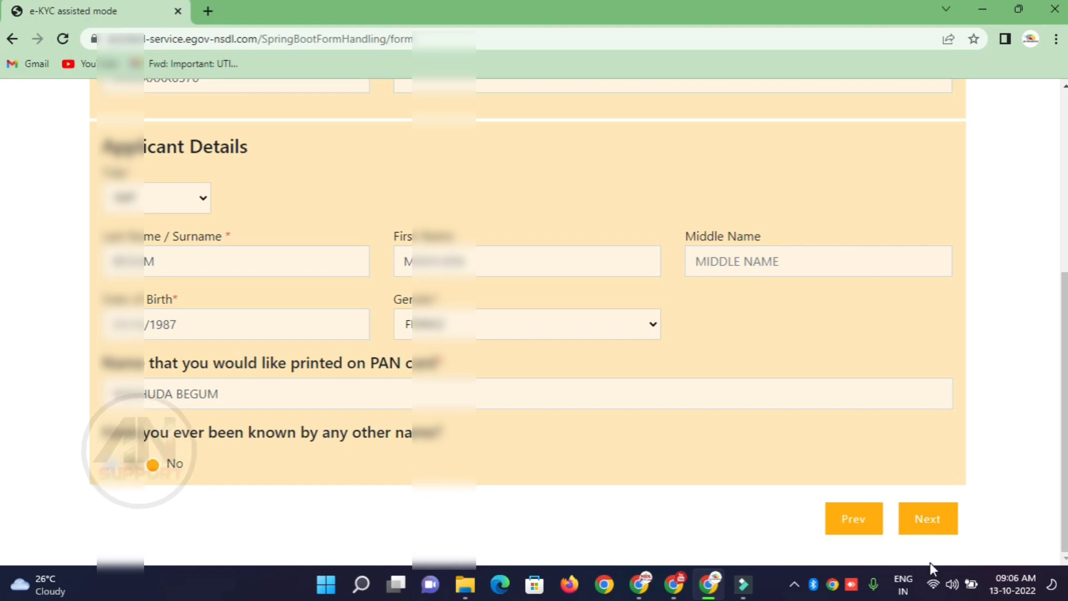
pyautogui.click(923, 526)
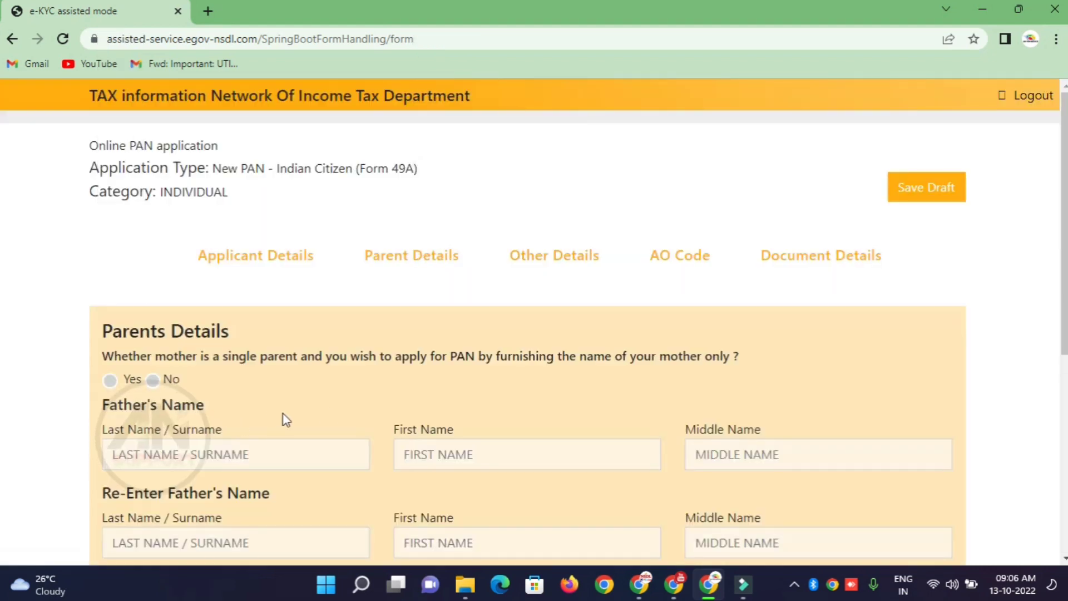
# - Answer No to single mother, fill in the father's name, and proceed to Other Details
pyautogui.scroll(-1, 301, 418)
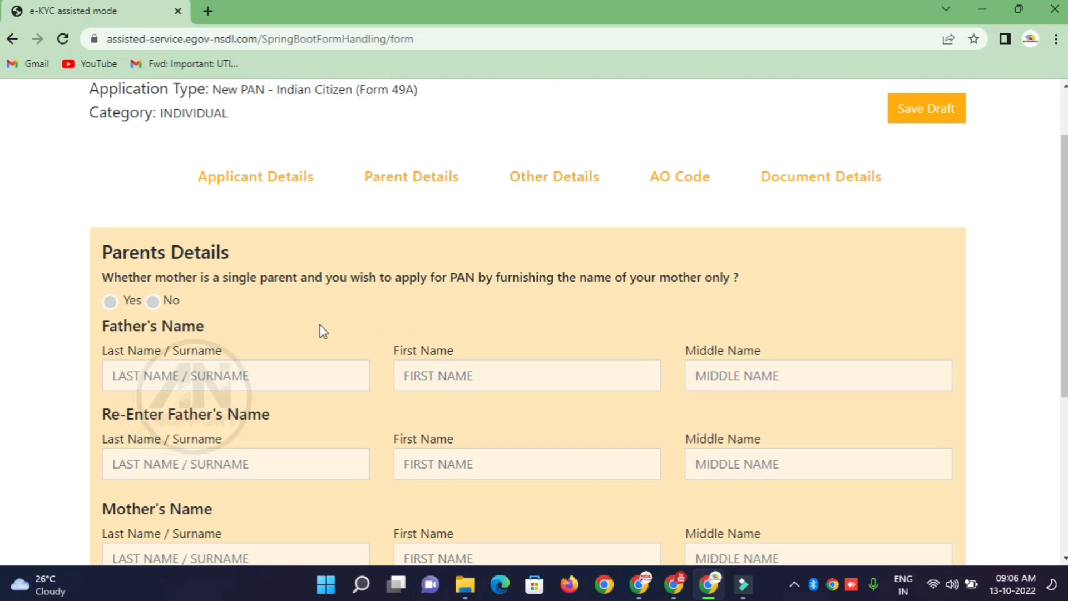
pyautogui.click(154, 303)
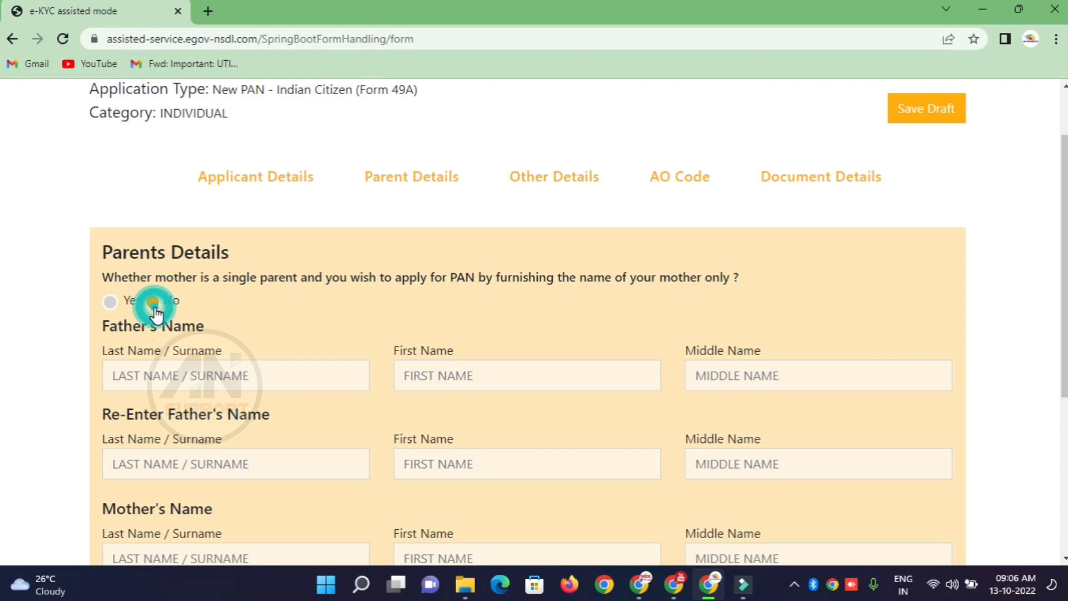
pyautogui.click(130, 378)
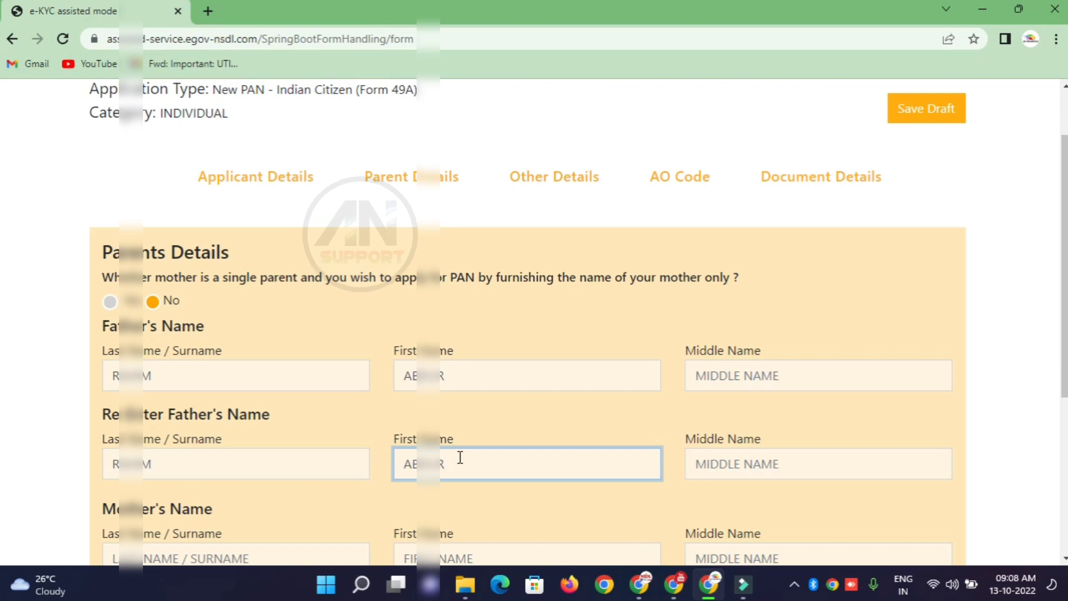
pyautogui.scroll(-3, 460, 458)
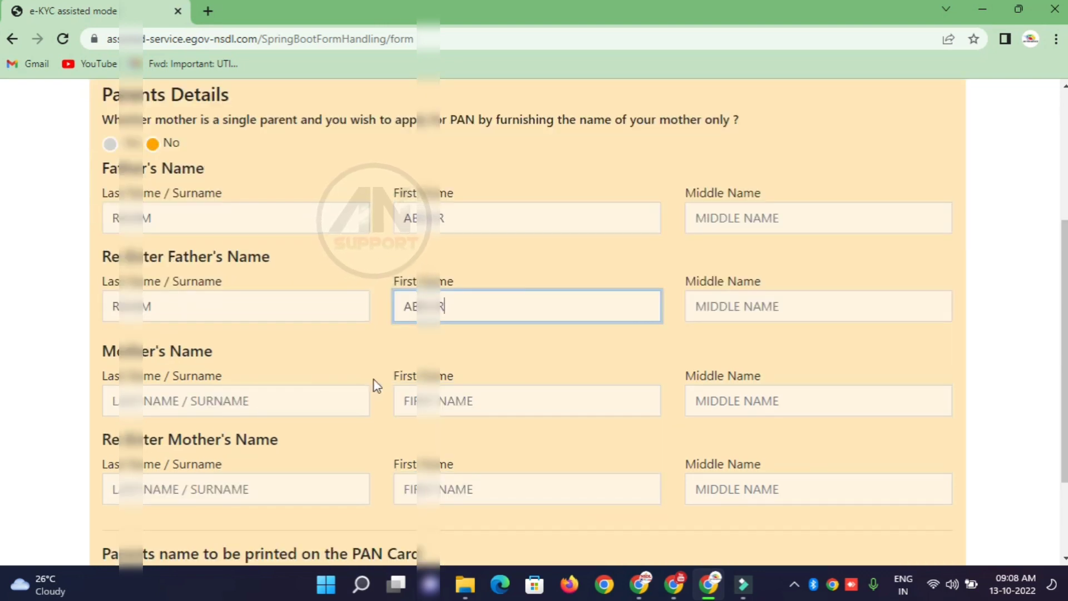
pyautogui.scroll(-2, 471, 409)
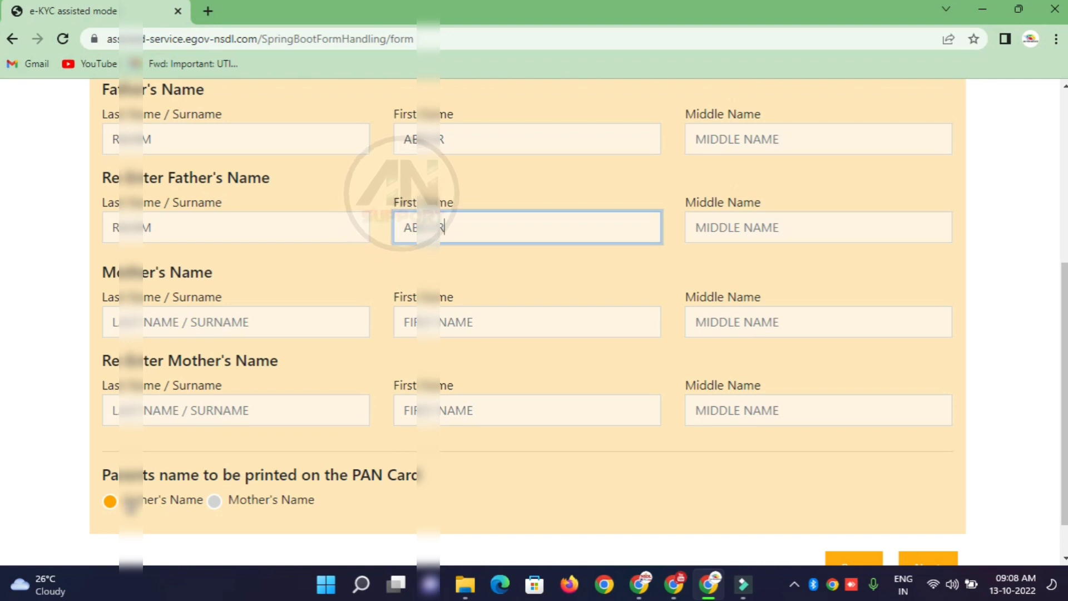
pyautogui.scroll(-1, 698, 535)
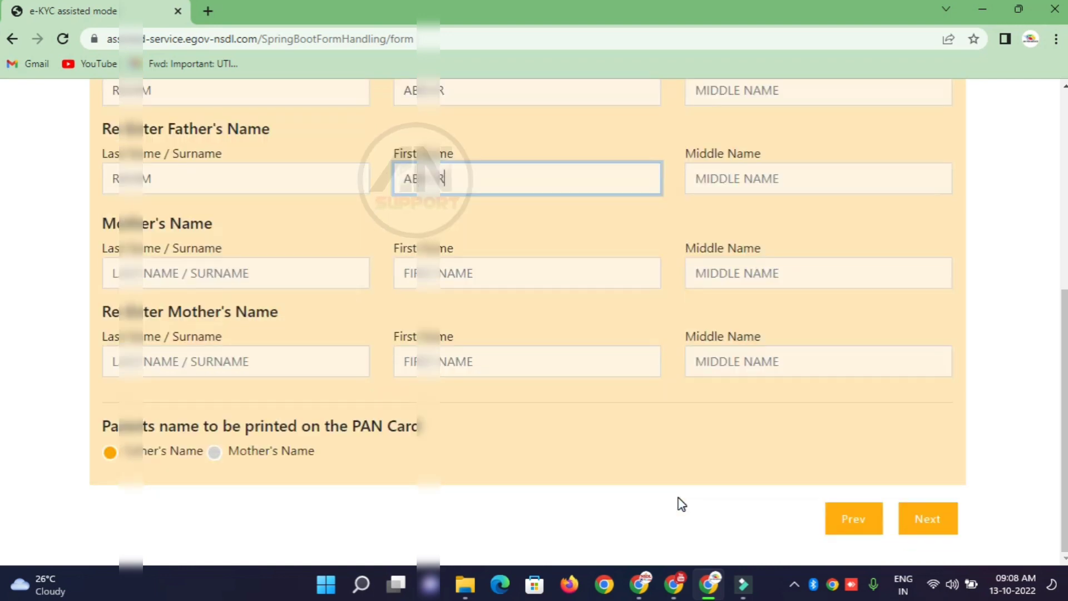
pyautogui.click(937, 527)
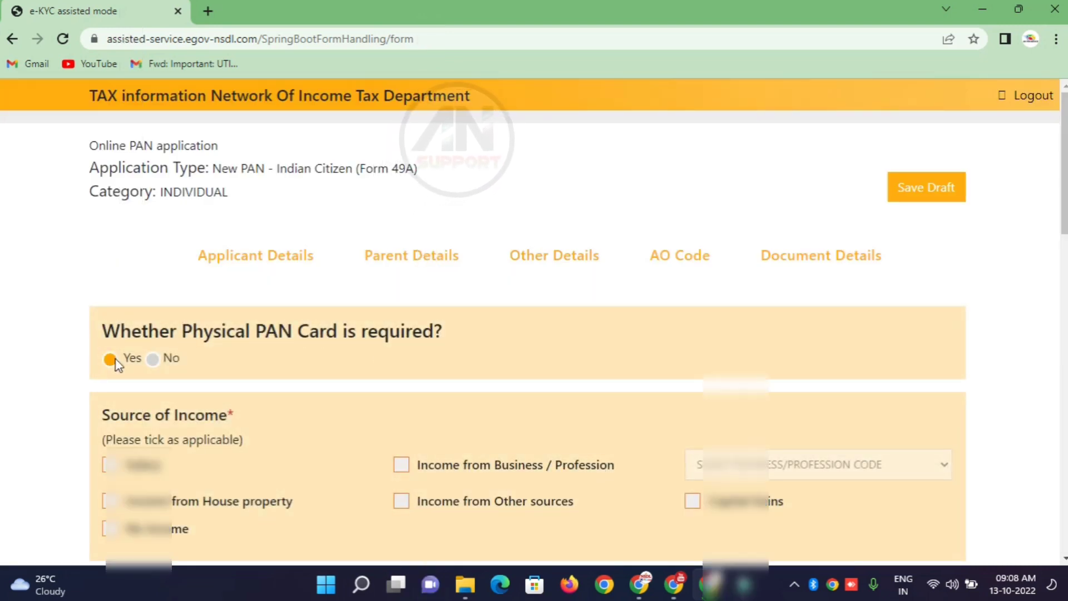
# - Tick No Income as the source of income, then move past the address sections to the AO Code page
pyautogui.scroll(-3, 122, 363)
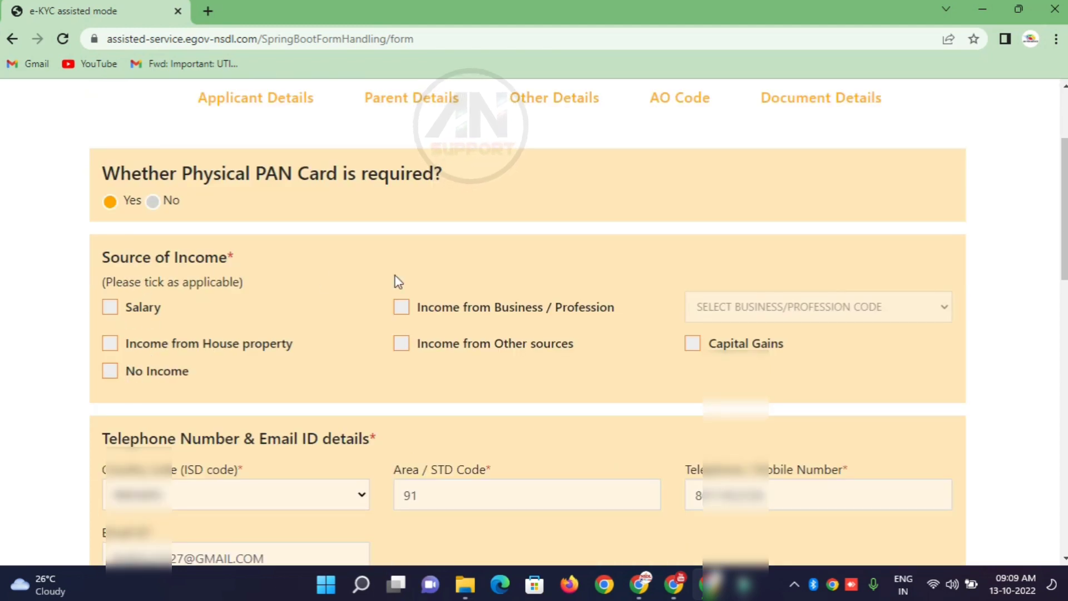
pyautogui.click(107, 368)
pyautogui.scroll(-2, 316, 372)
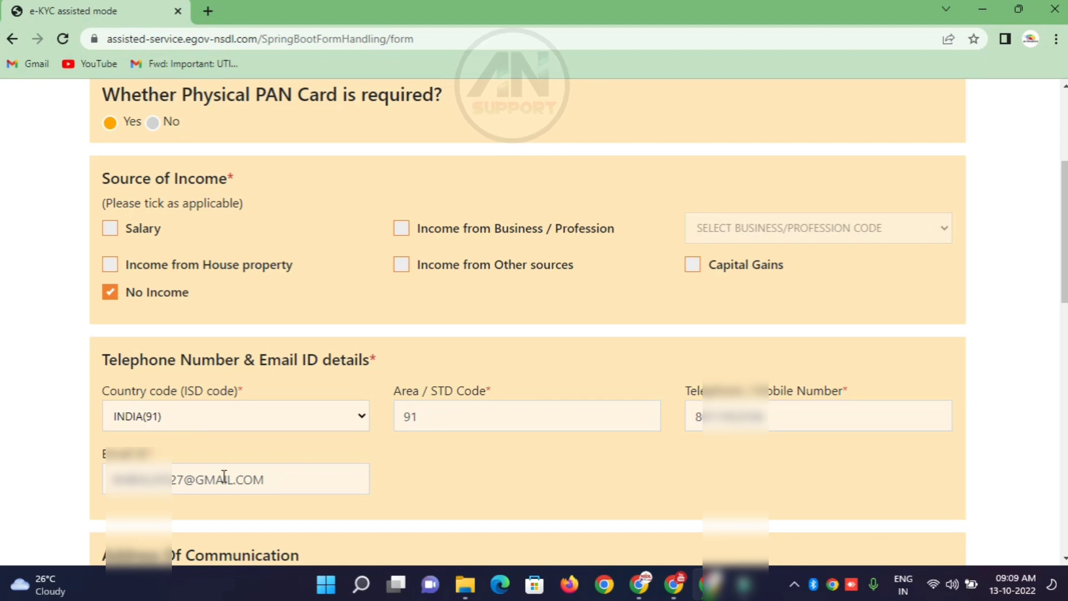
pyautogui.scroll(-2, 370, 474)
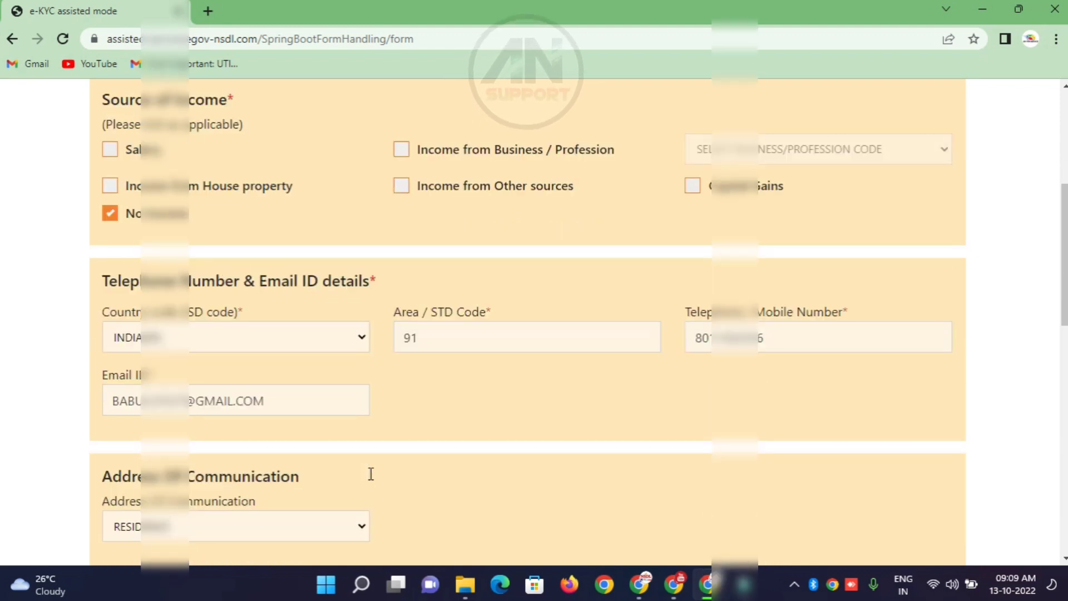
pyautogui.scroll(-8, 372, 480)
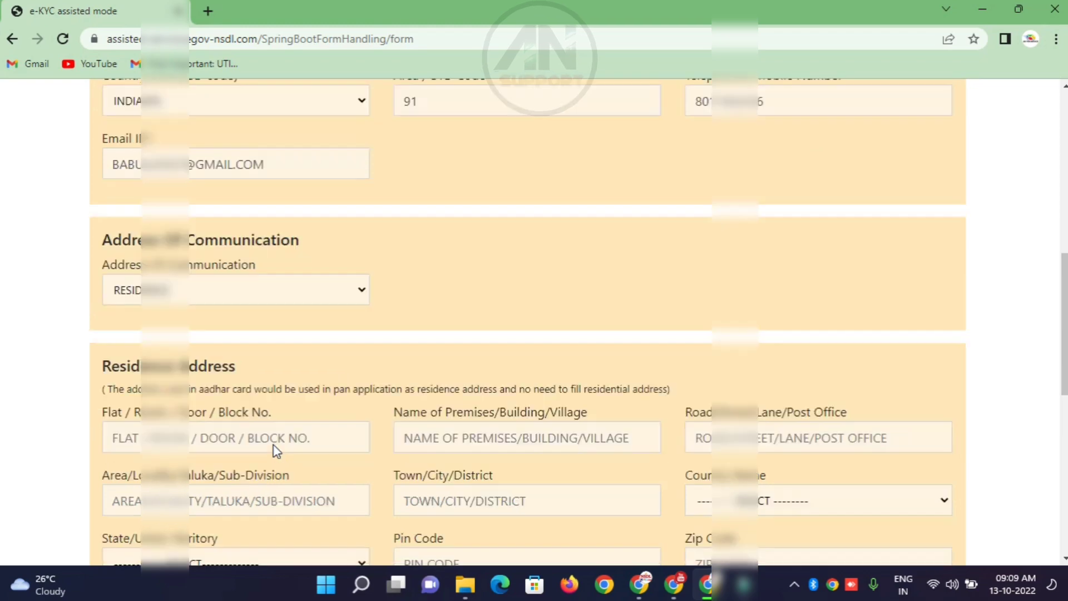
pyautogui.scroll(-10, 329, 429)
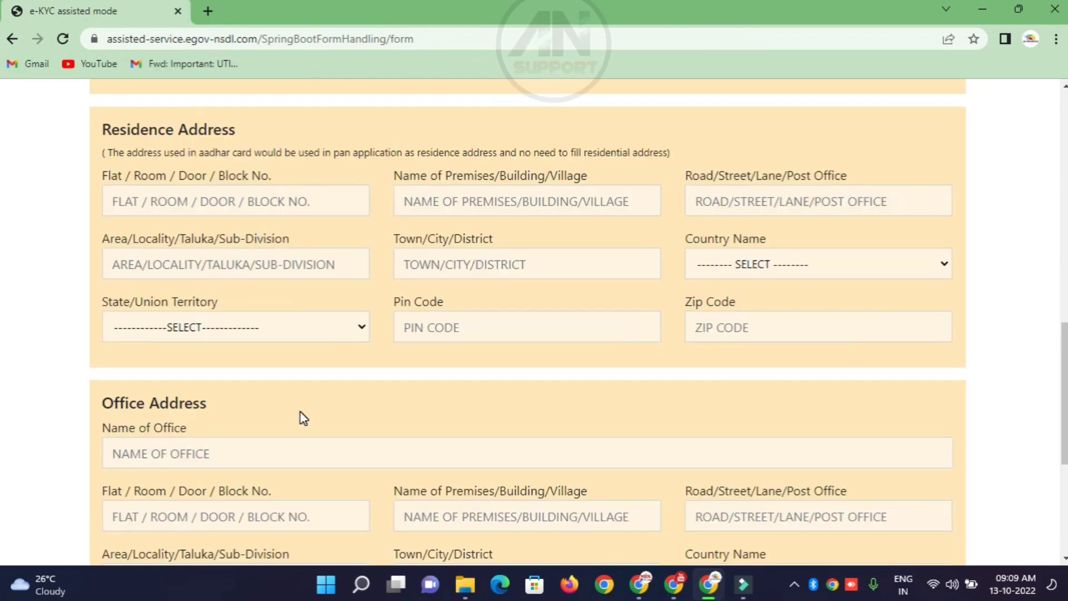
pyautogui.scroll(-1, 300, 413)
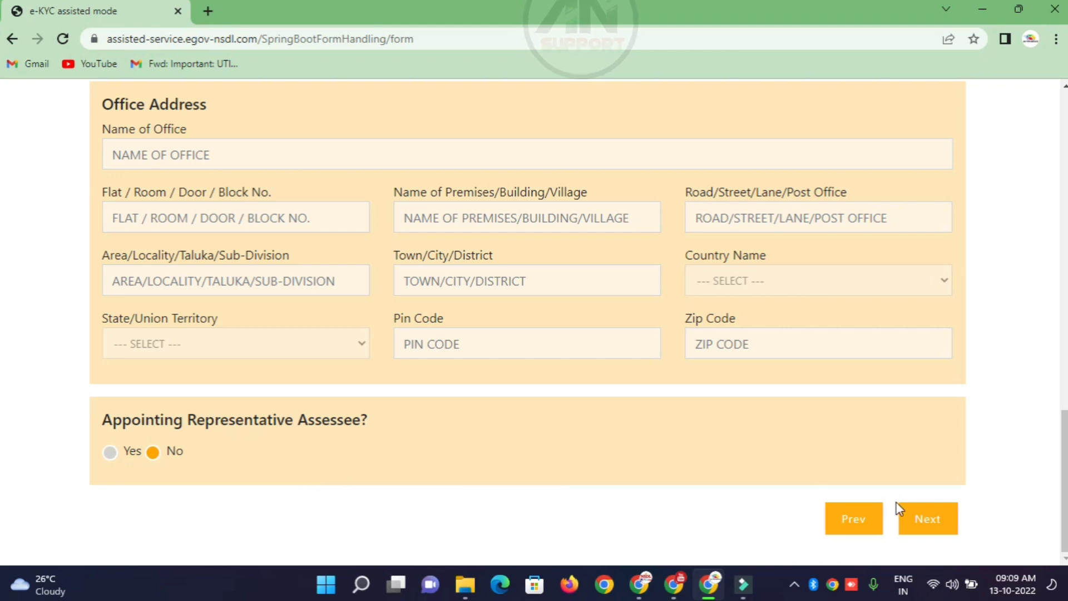
pyautogui.click(918, 517)
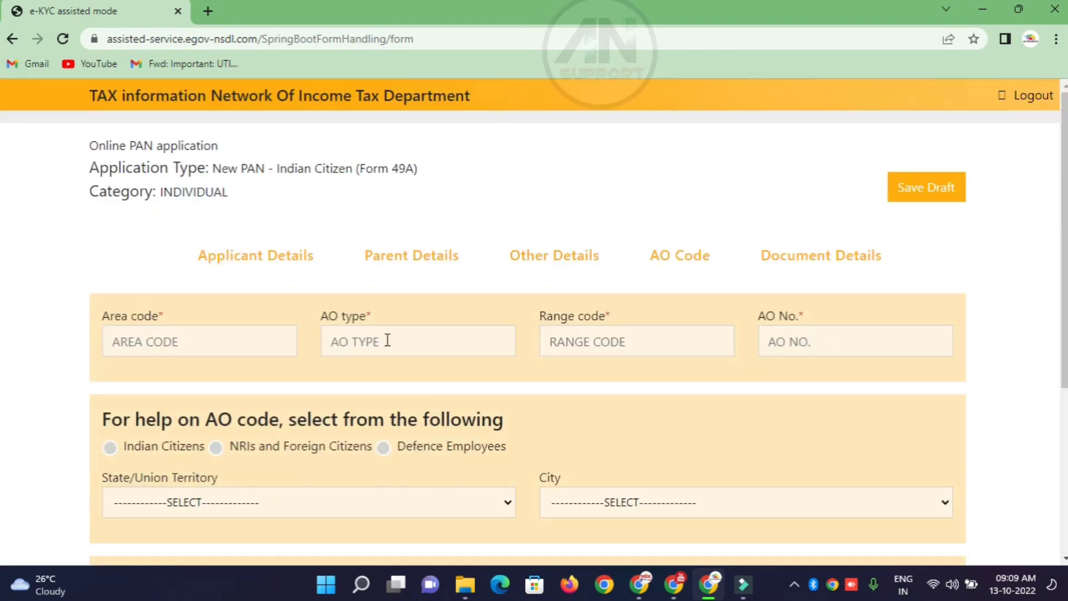
# - Look up AO codes for Indian Citizens, choosing ASSAM as the state
pyautogui.click(203, 340)
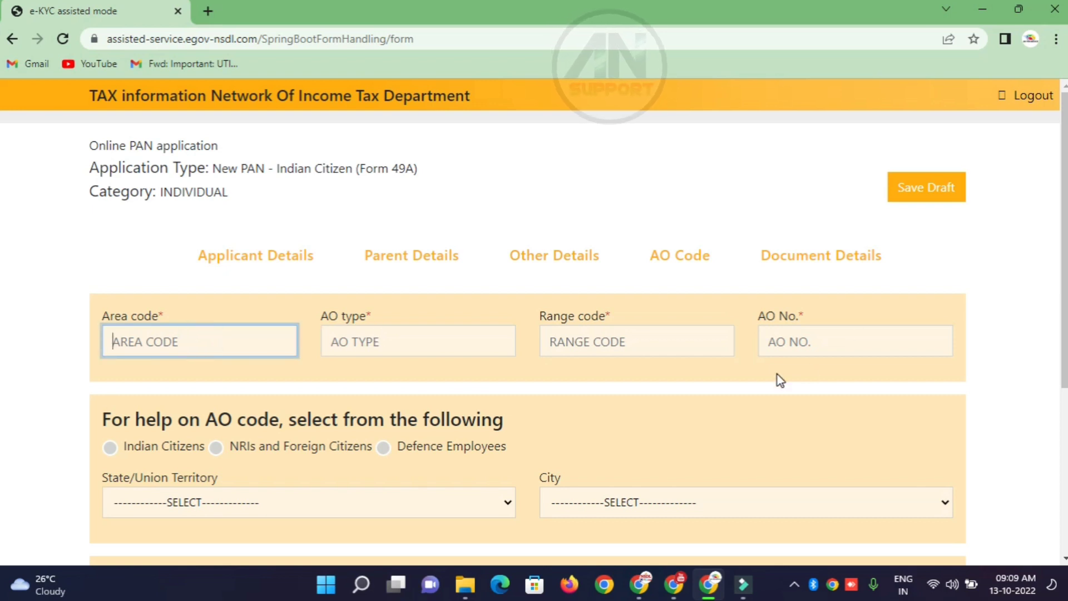
pyautogui.click(111, 449)
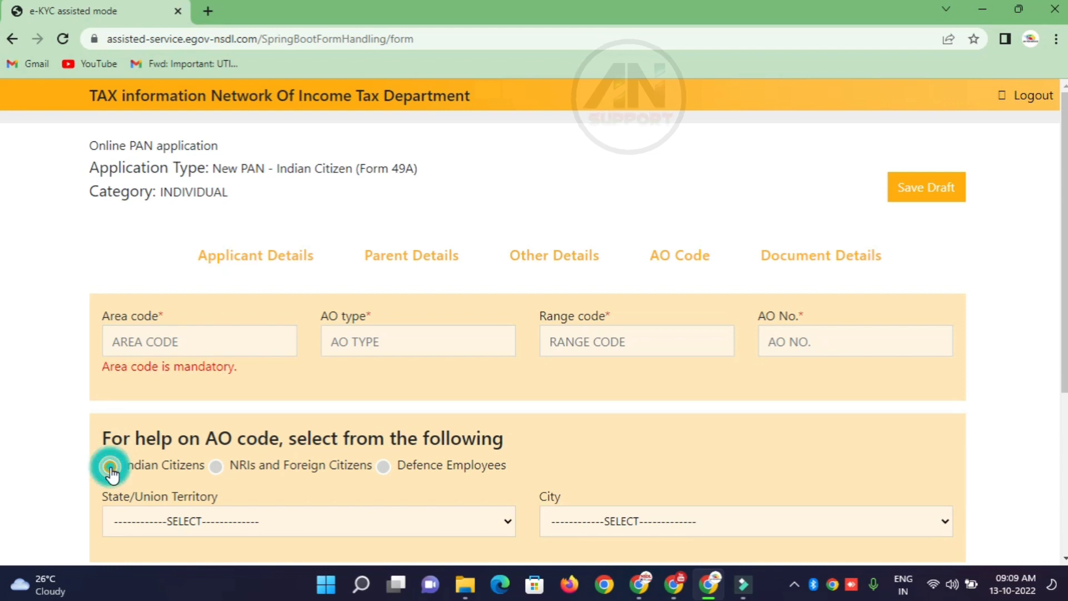
pyautogui.click(111, 467)
pyautogui.scroll(-1, 114, 474)
pyautogui.click(231, 445)
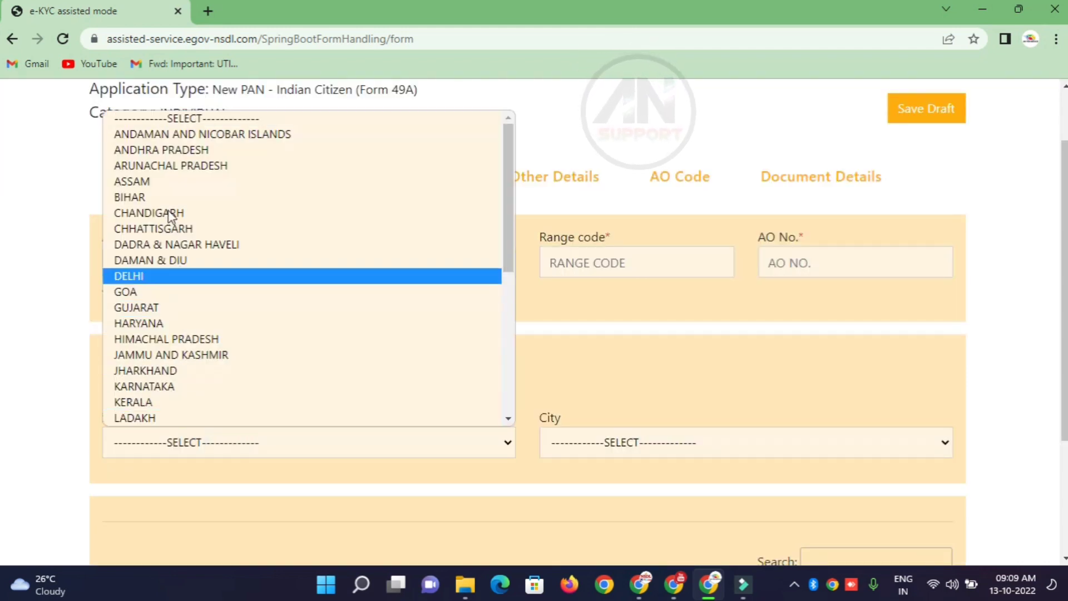
pyautogui.click(135, 182)
# - Choose NAGAON and take the ITO Ward Nagaon row, filling AO code SHL, W, 1, 93
pyautogui.click(623, 442)
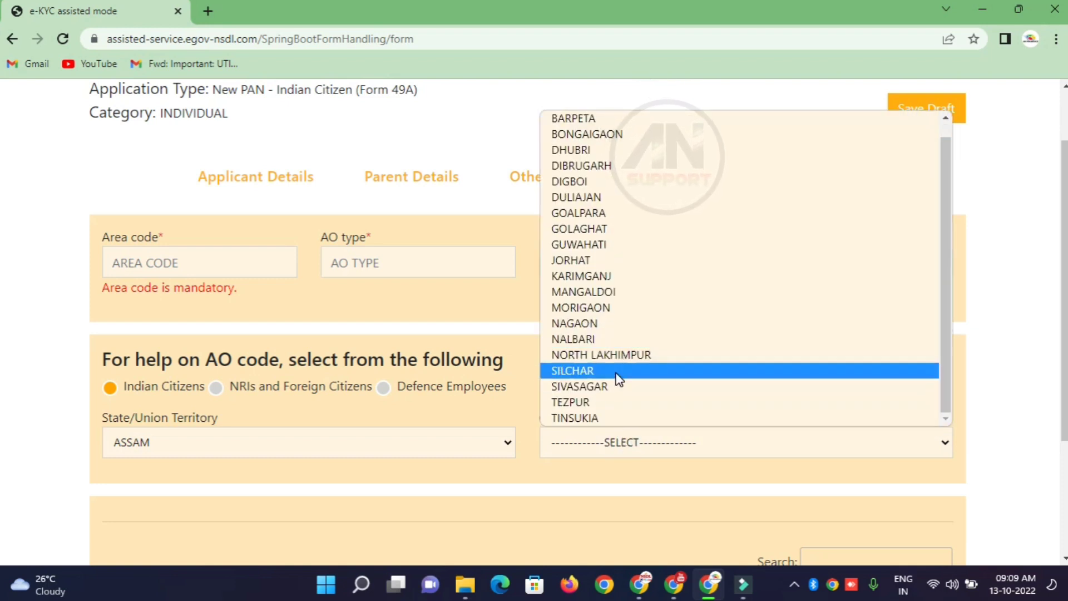
pyautogui.scroll(1, 615, 372)
pyautogui.scroll(-1, 633, 423)
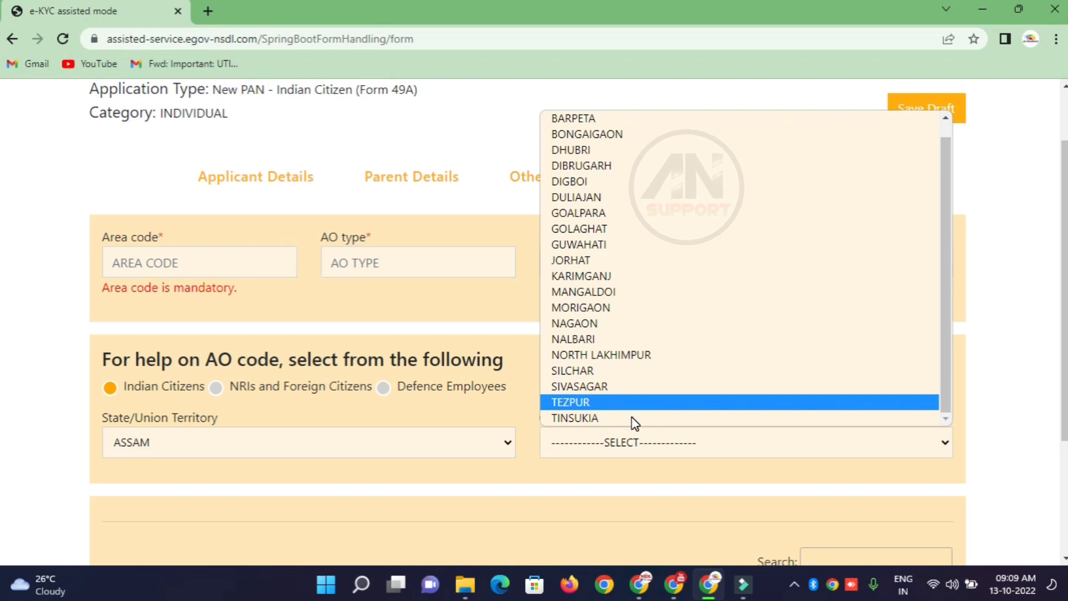
pyautogui.click(597, 324)
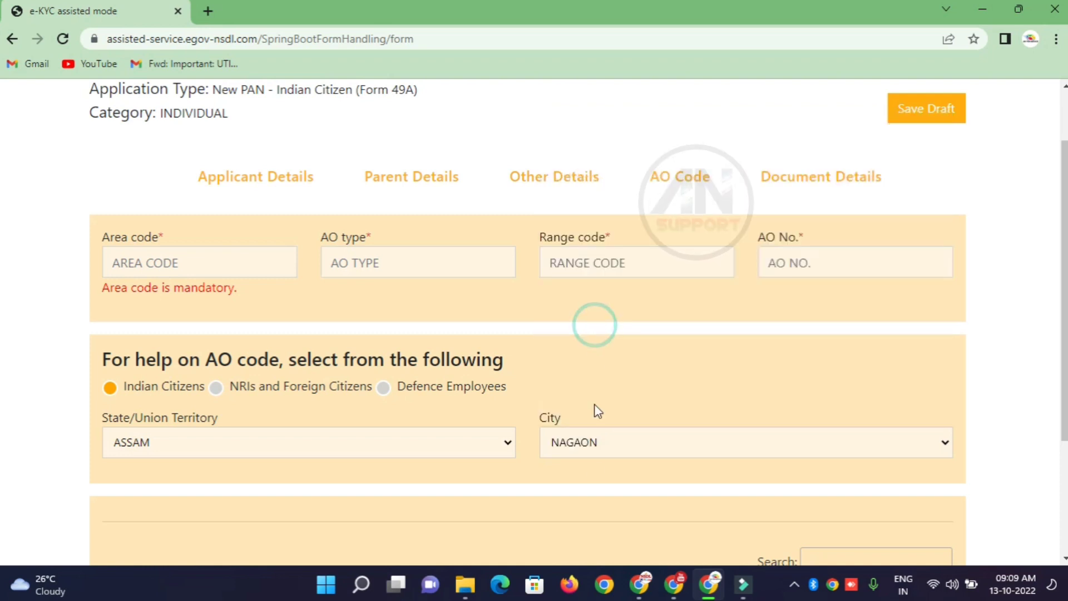
pyautogui.scroll(-3, 586, 490)
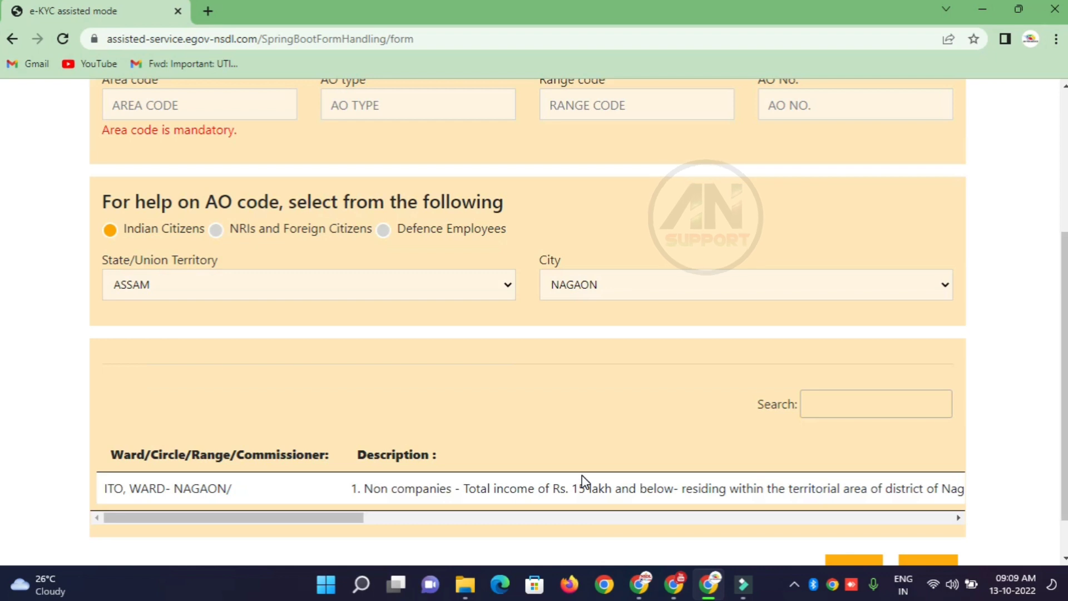
pyautogui.moveTo(345, 517); pyautogui.dragTo(899, 525)
pyautogui.click(756, 500)
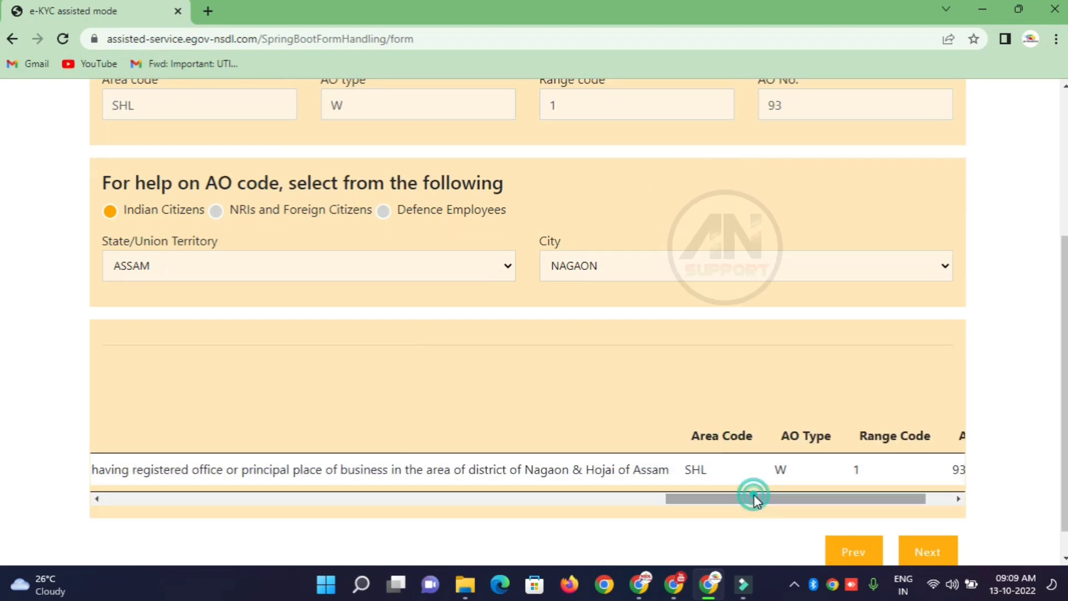
pyautogui.scroll(1, 647, 399)
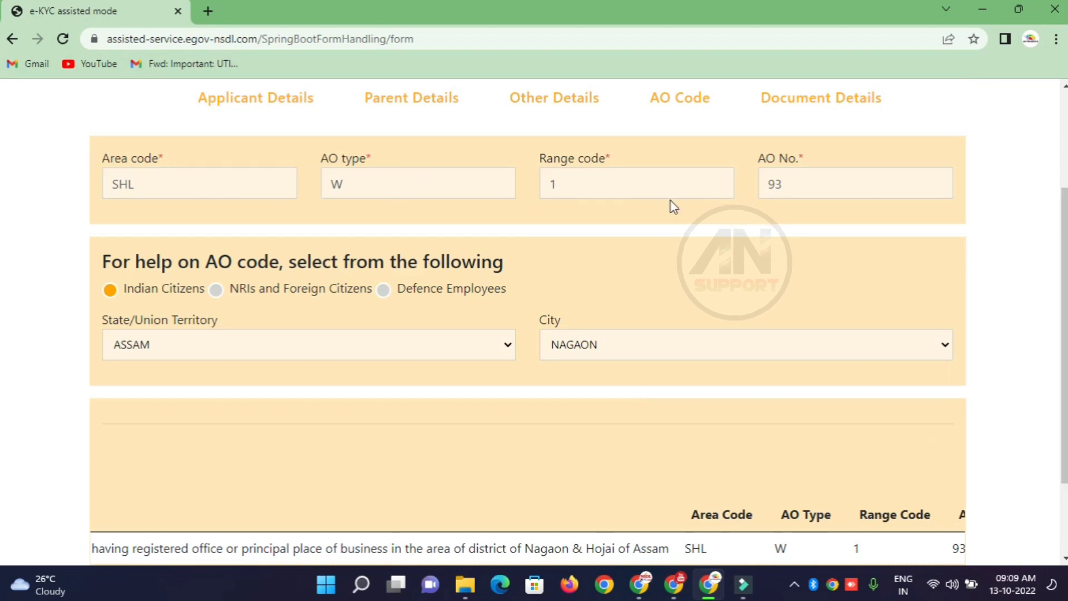
pyautogui.scroll(-1, 672, 304)
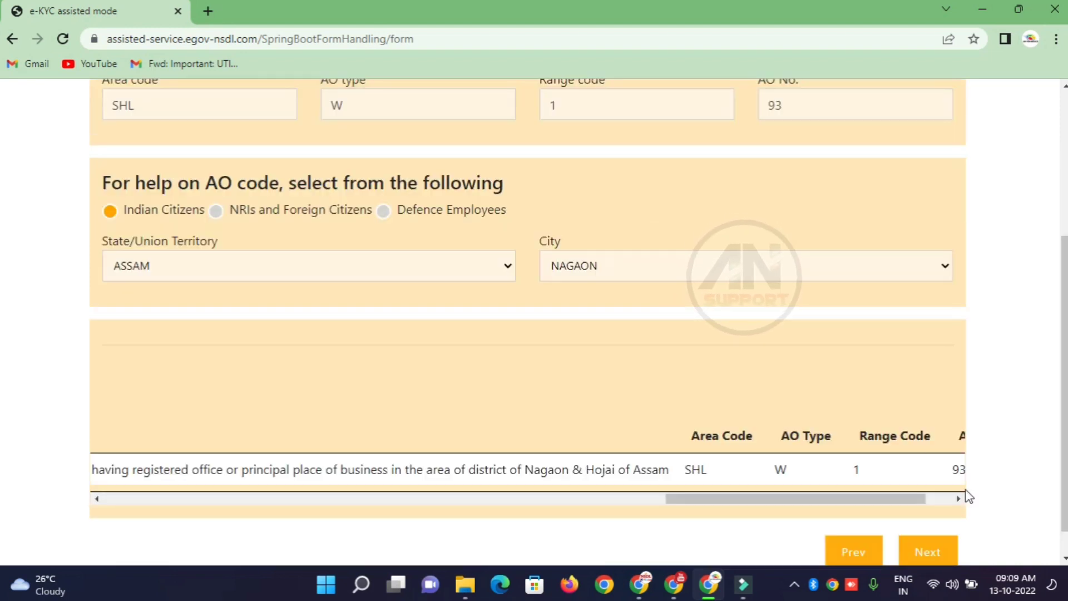
# - Fill in the place of application, keep Aadhaar as the proof documents, and submit the document details
pyautogui.click(921, 553)
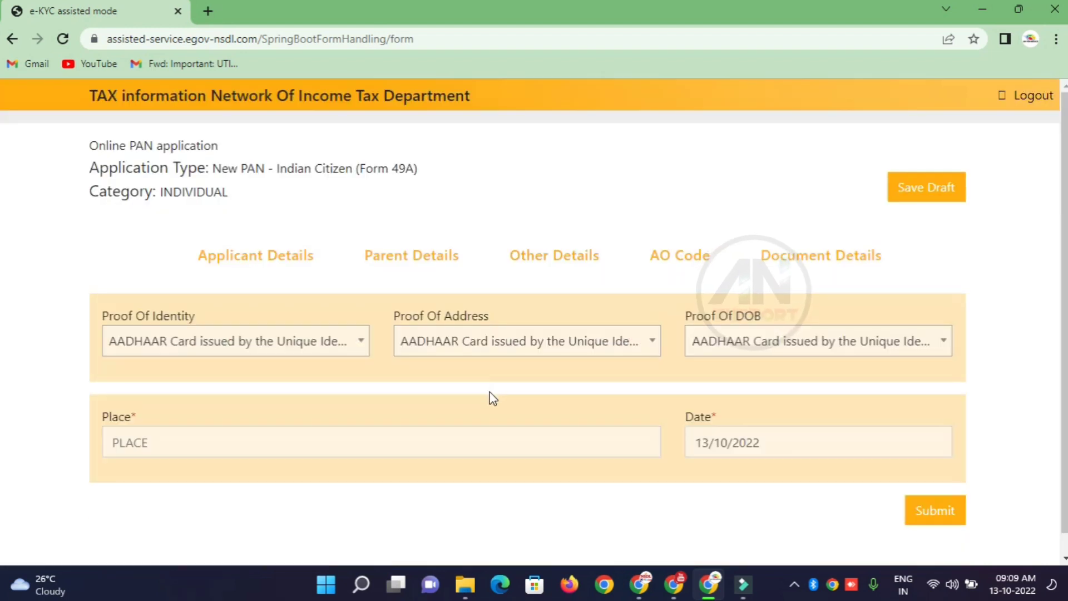
pyautogui.click(357, 434)
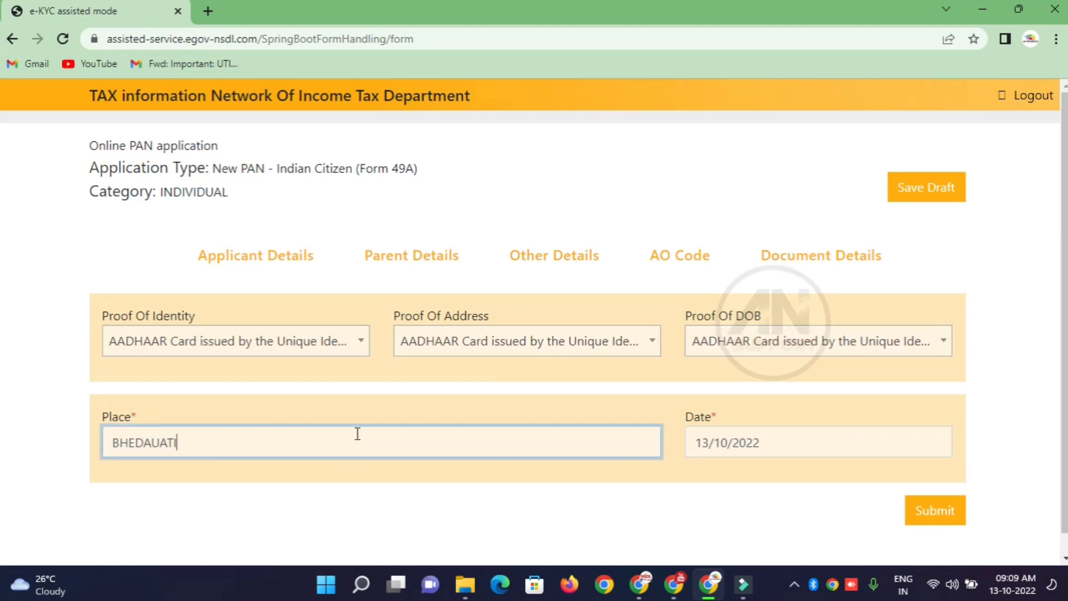
pyautogui.click(440, 501)
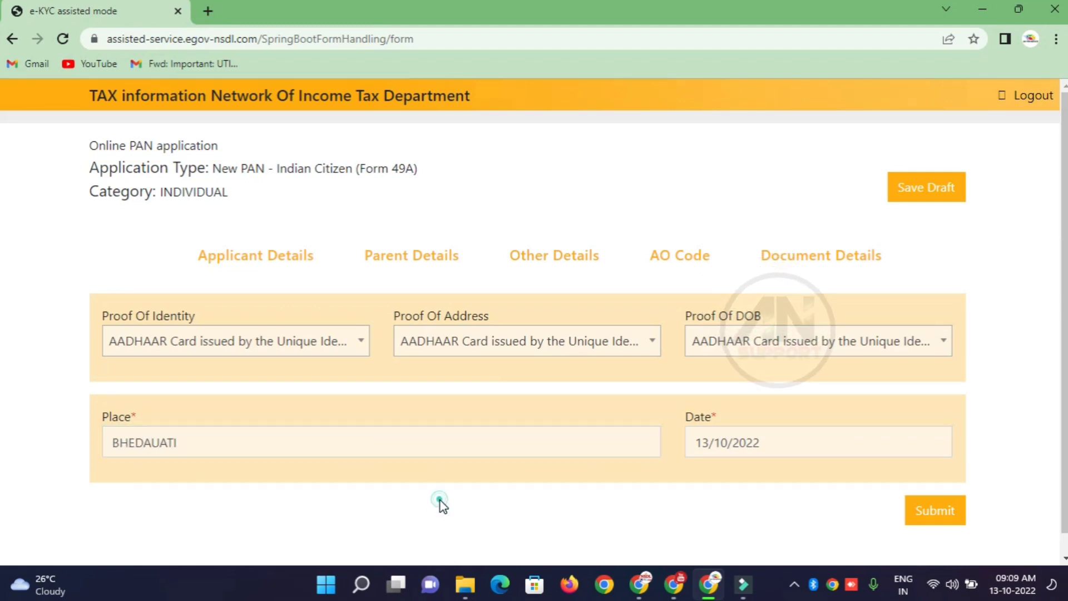
pyautogui.click(348, 351)
pyautogui.click(219, 398)
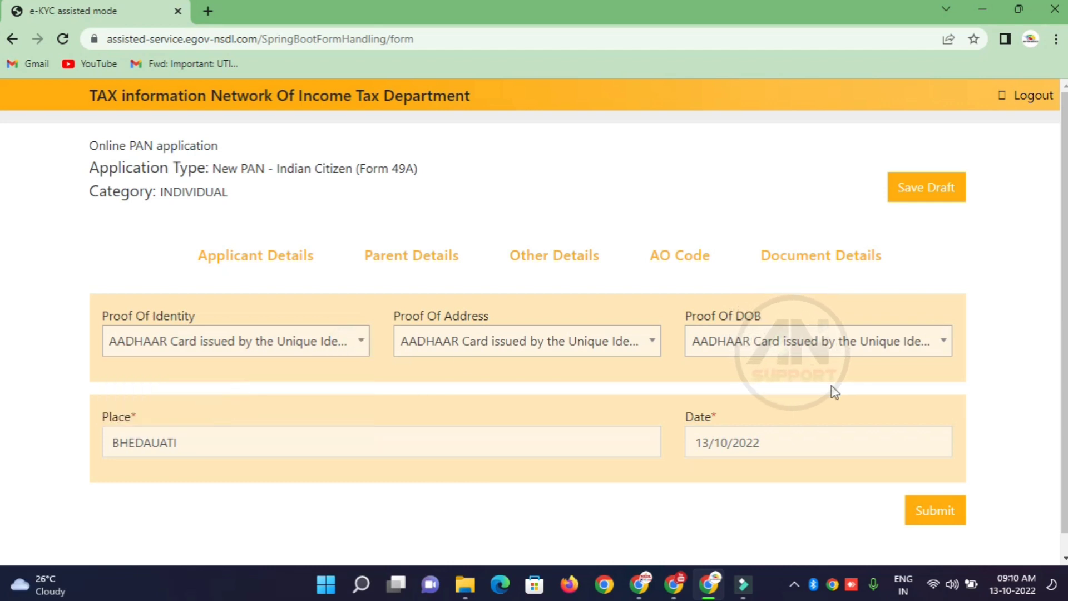
pyautogui.click(938, 506)
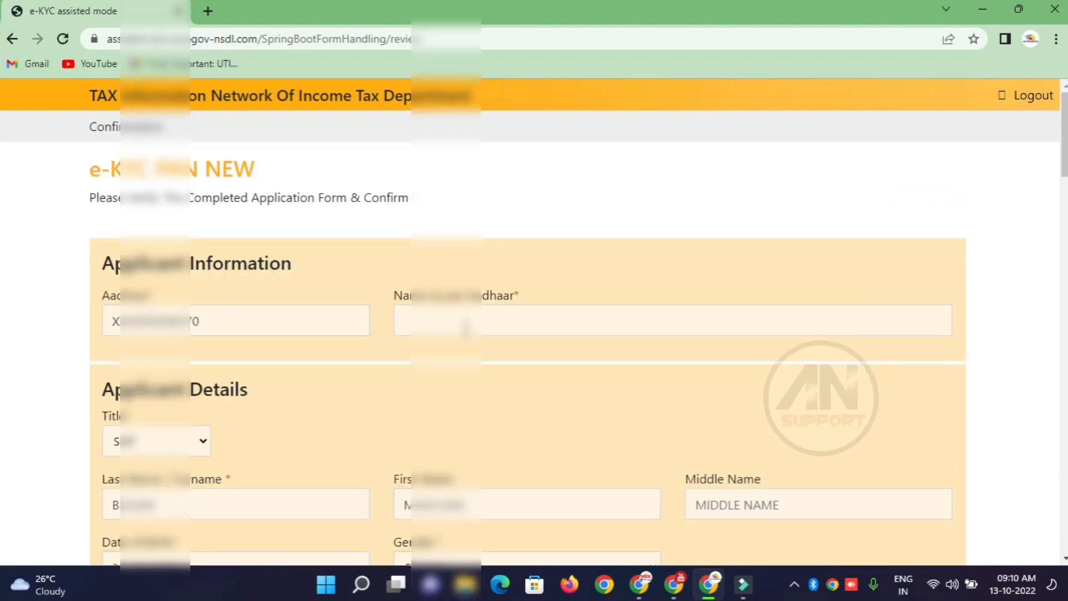
# - Review the full application form and confirm it
pyautogui.click(462, 317)
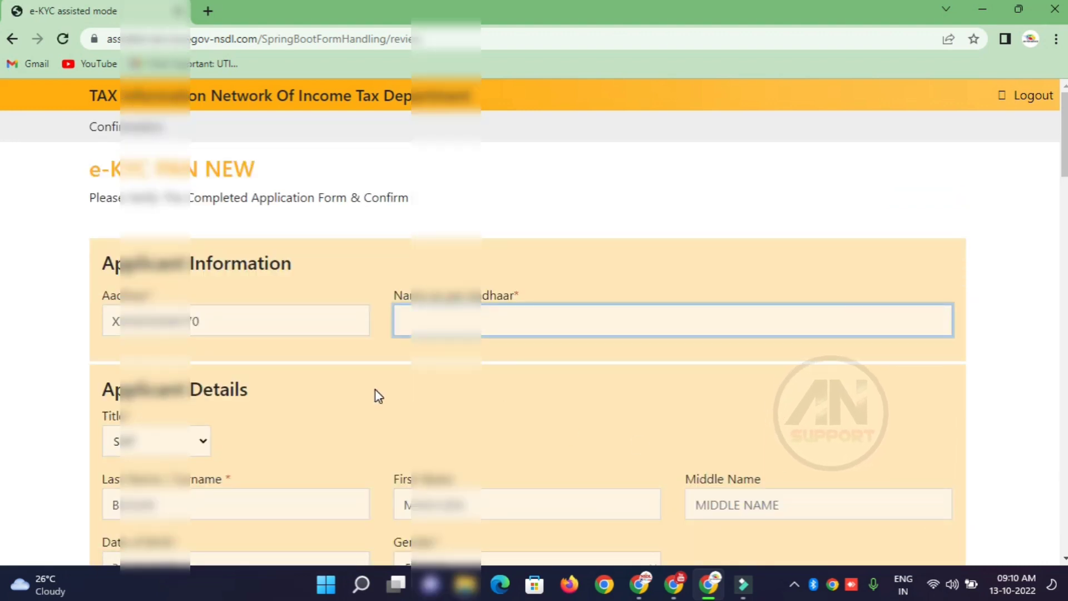
pyautogui.scroll(-3, 379, 397)
pyautogui.scroll(-7, 403, 381)
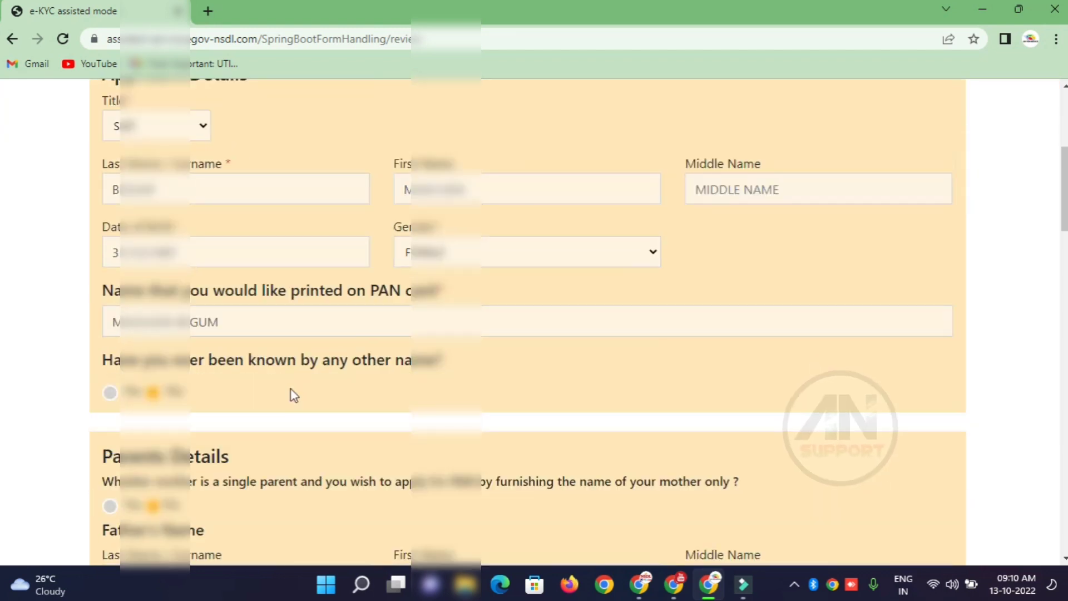
pyautogui.scroll(-14, 314, 398)
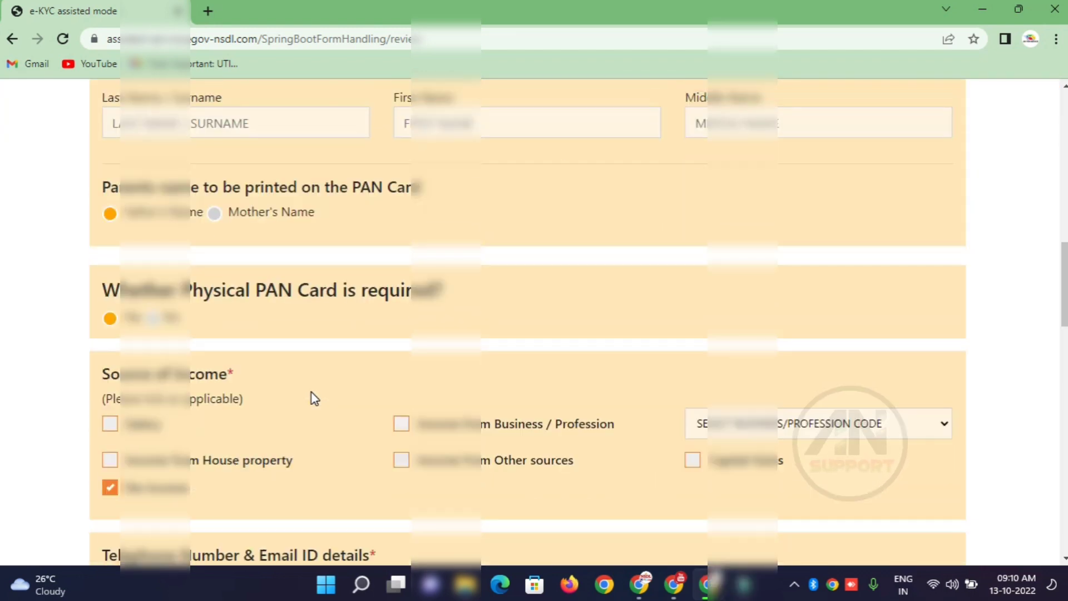
pyautogui.scroll(-8, 314, 398)
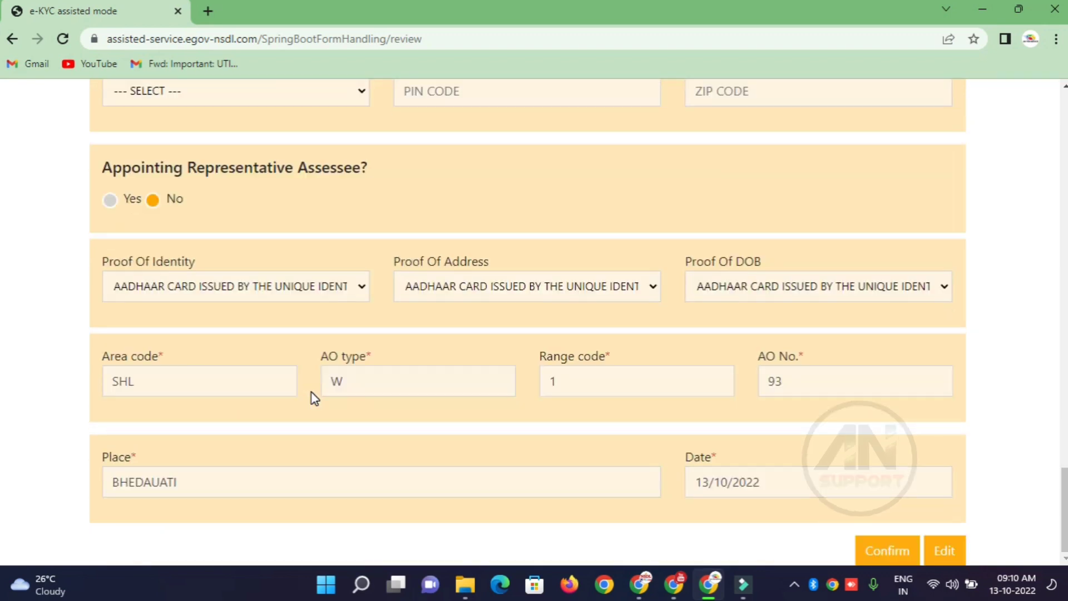
pyautogui.click(897, 551)
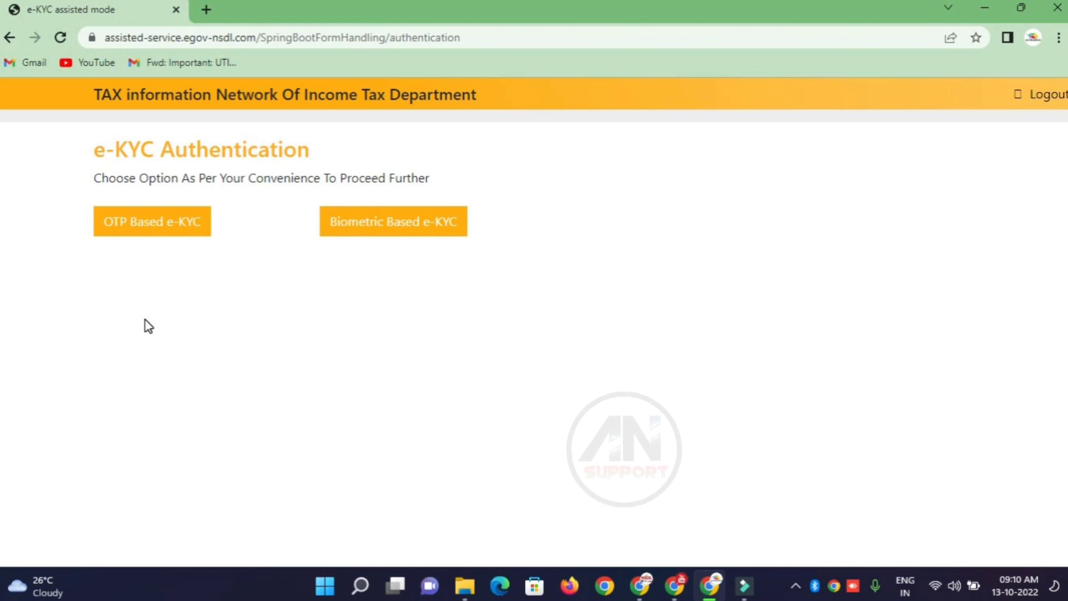
# - Pass OTP-based e-KYC with the received OTP, then choose OTP-based e-signing
pyautogui.click(151, 229)
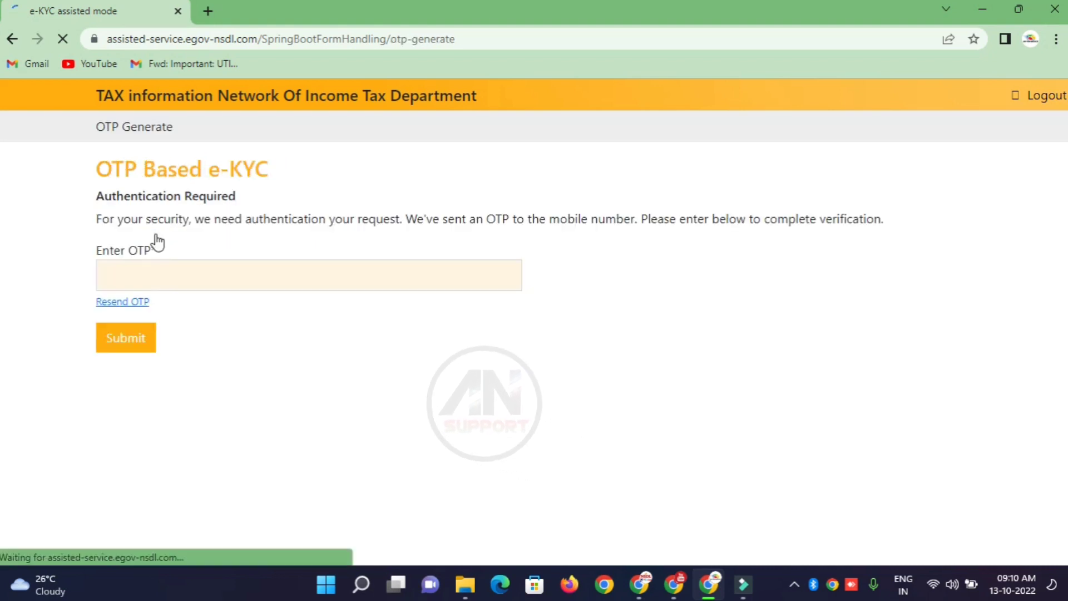
pyautogui.click(163, 274)
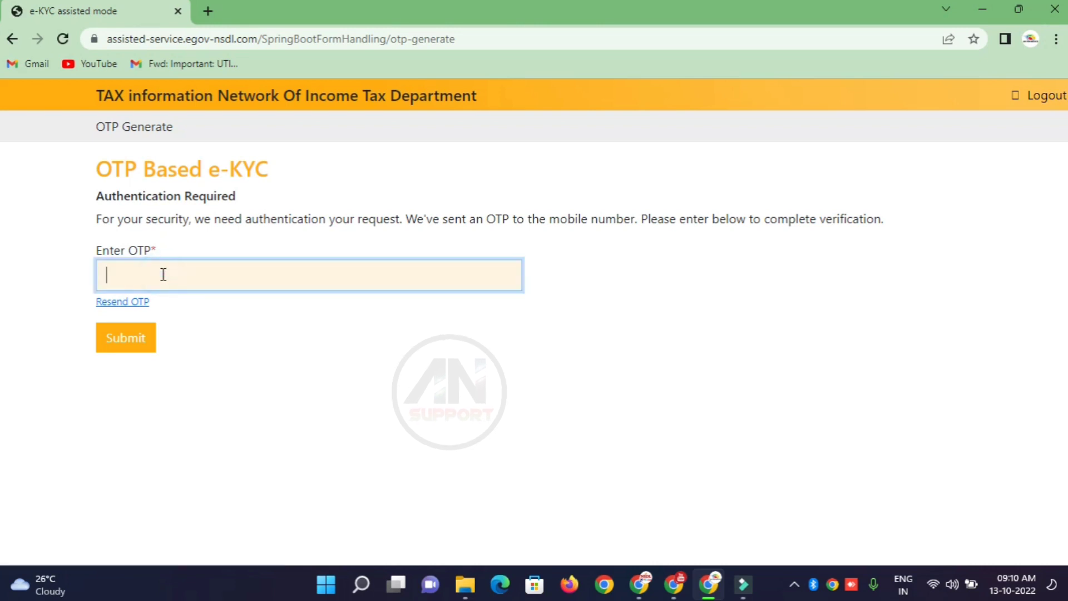
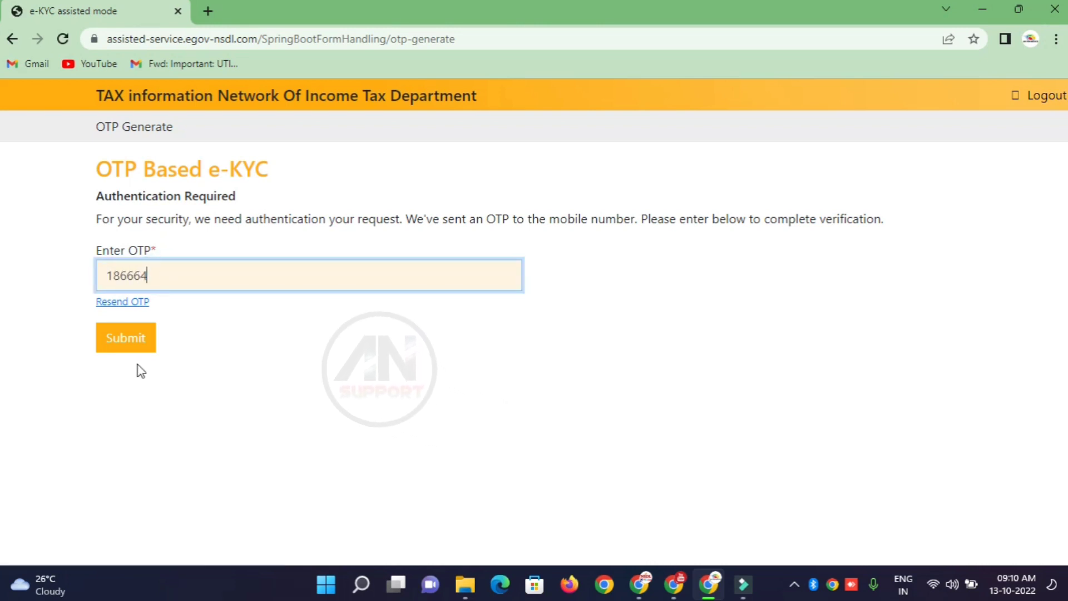
pyautogui.click(129, 352)
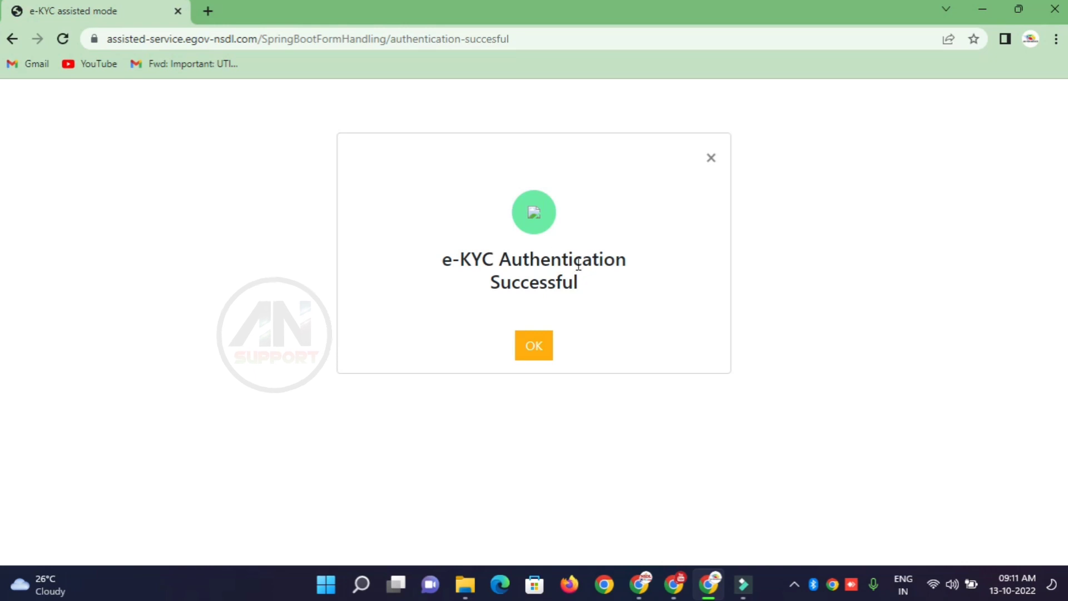
pyautogui.click(538, 358)
pyautogui.click(537, 358)
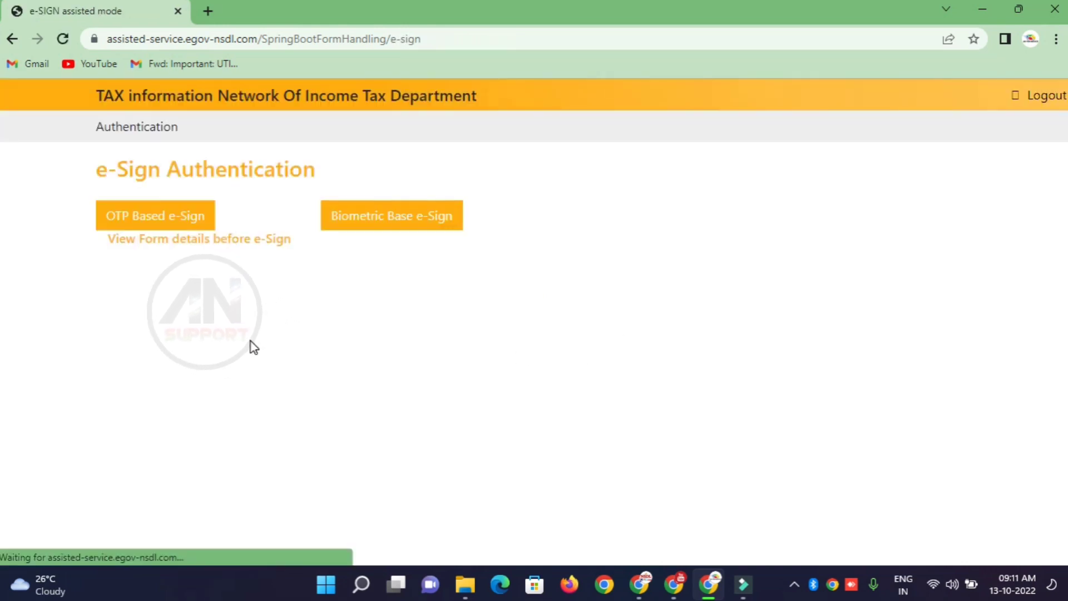
pyautogui.click(145, 225)
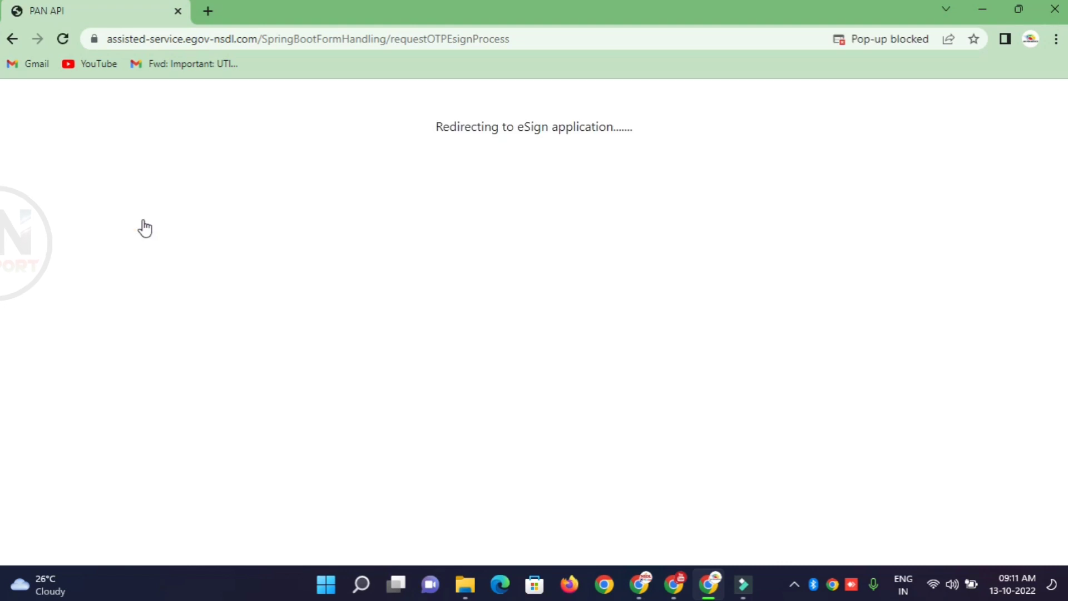
# - Always allow pop-ups from the PAN site and maximize the e-Sign window
pyautogui.click(925, 43)
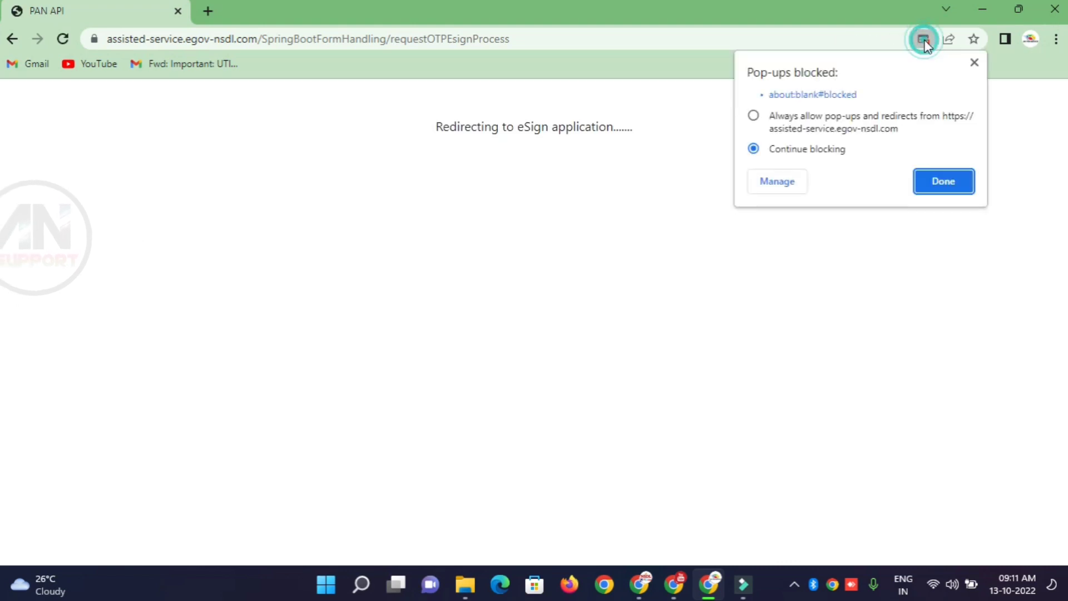
pyautogui.click(754, 117)
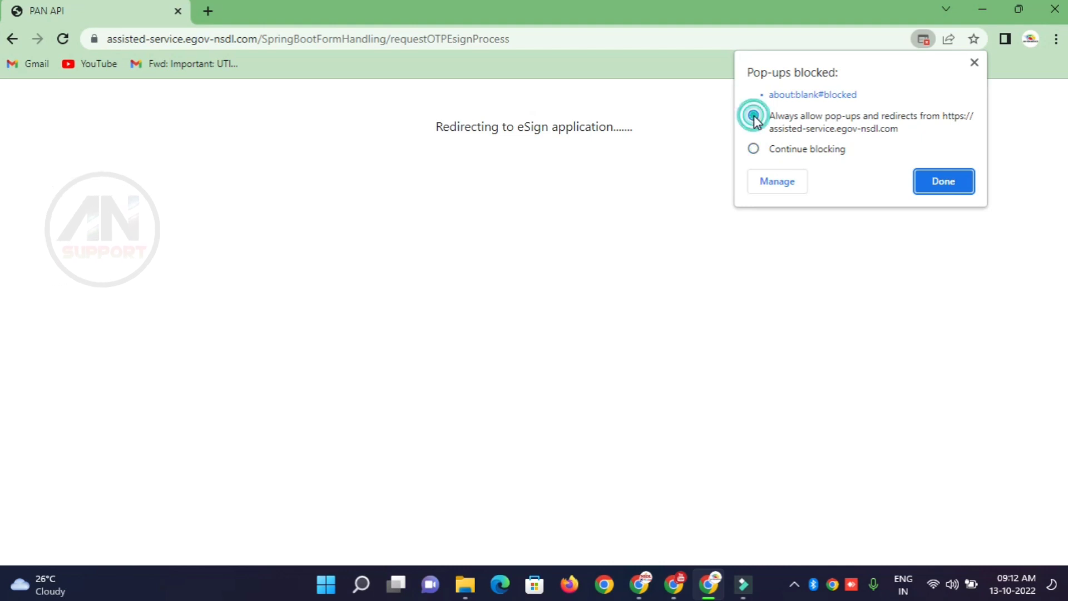
pyautogui.click(944, 182)
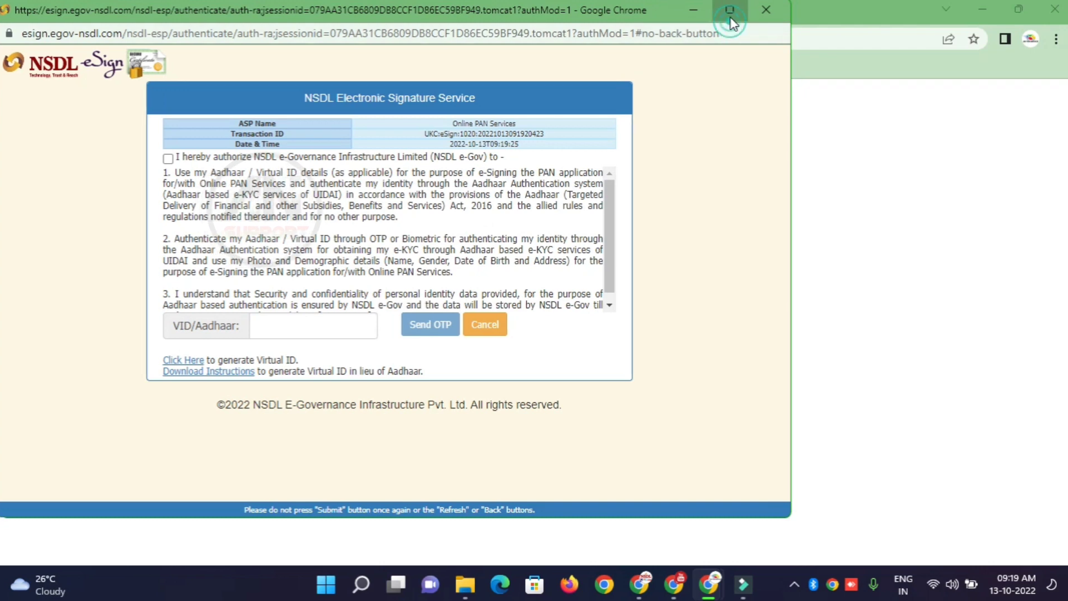
pyautogui.click(735, 10)
# - Enter the Aadhaar or Virtual ID, give signing consent, then request and verify the e-Sign OTP
pyautogui.click(363, 370)
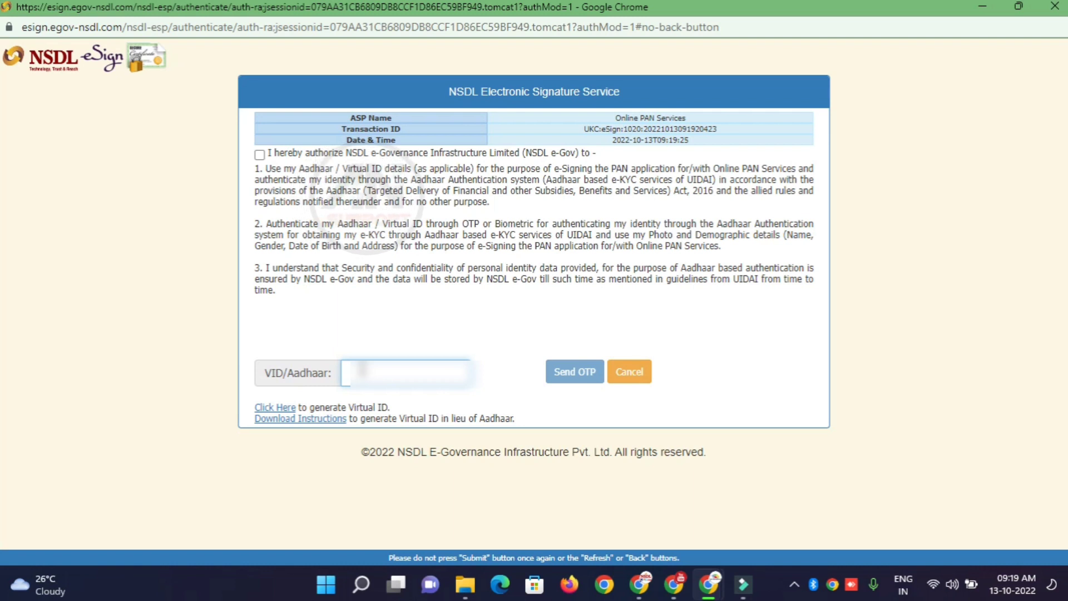
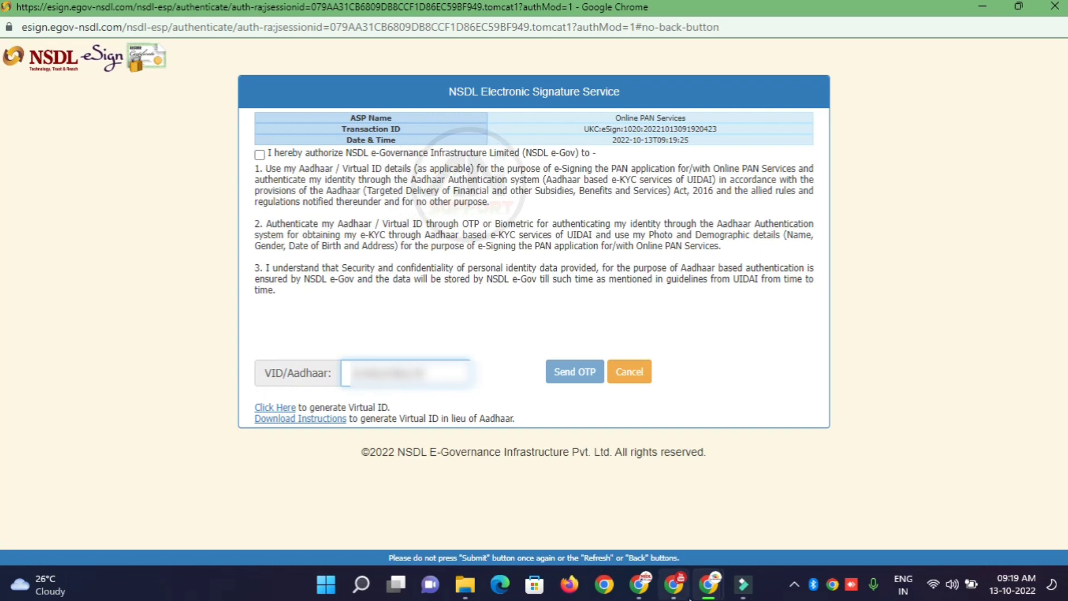
pyautogui.click(570, 380)
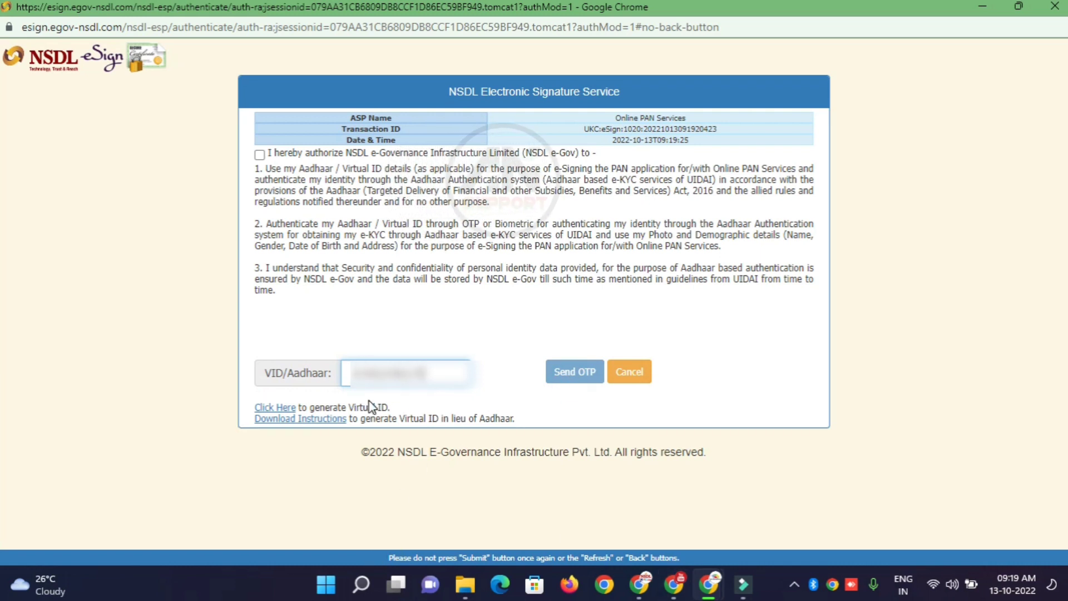
pyautogui.click(260, 156)
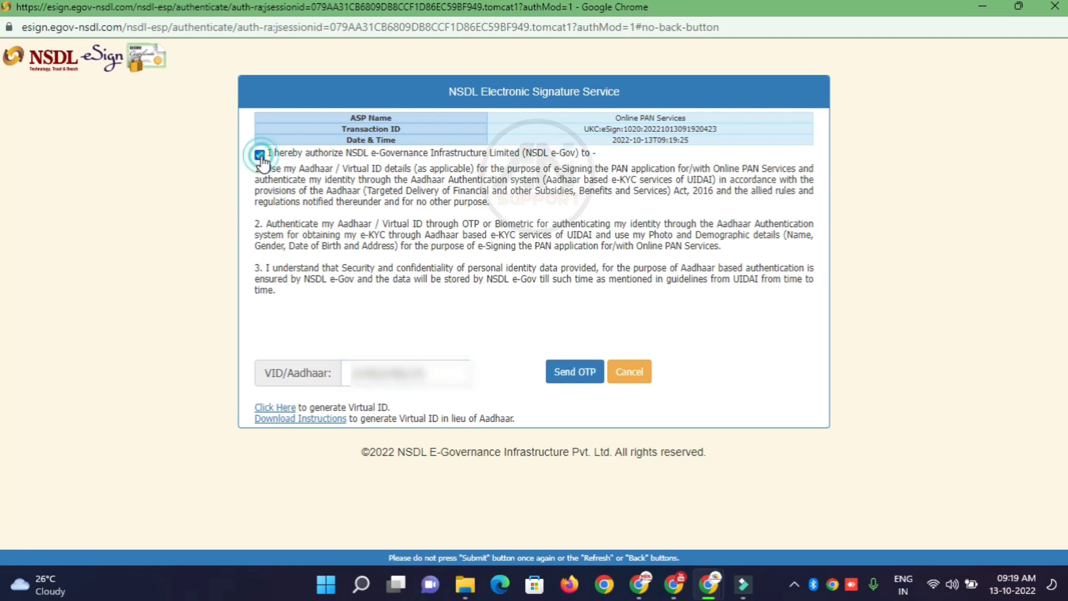
pyautogui.click(574, 379)
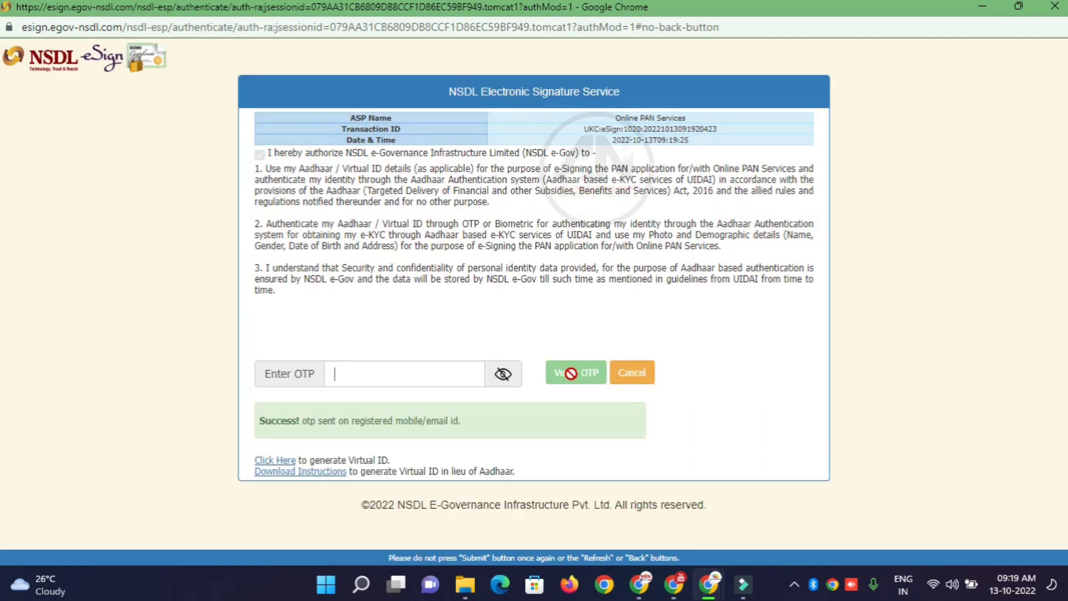
pyautogui.click(427, 370)
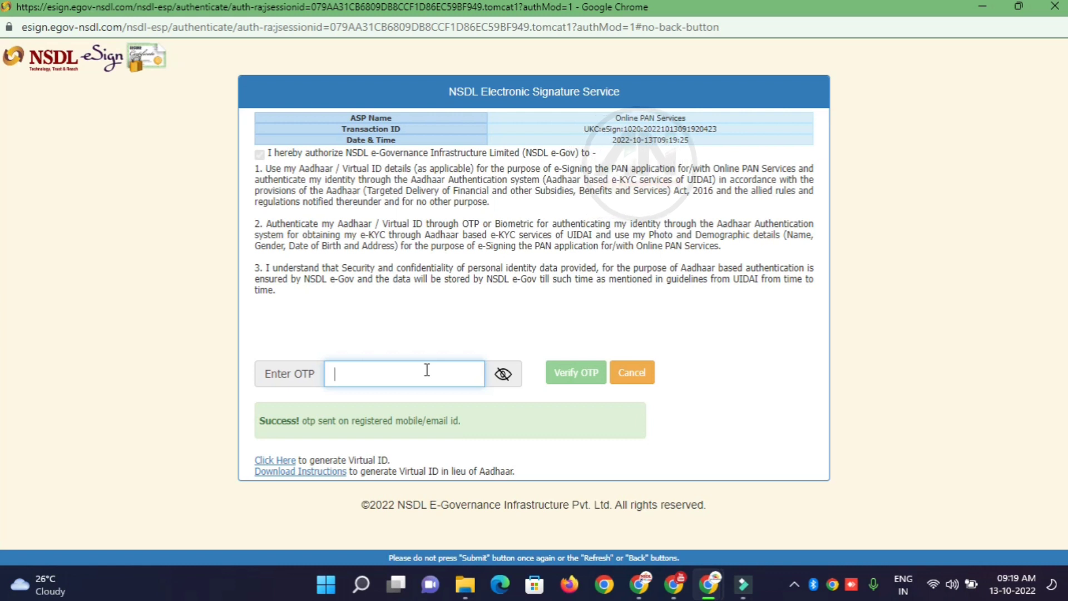
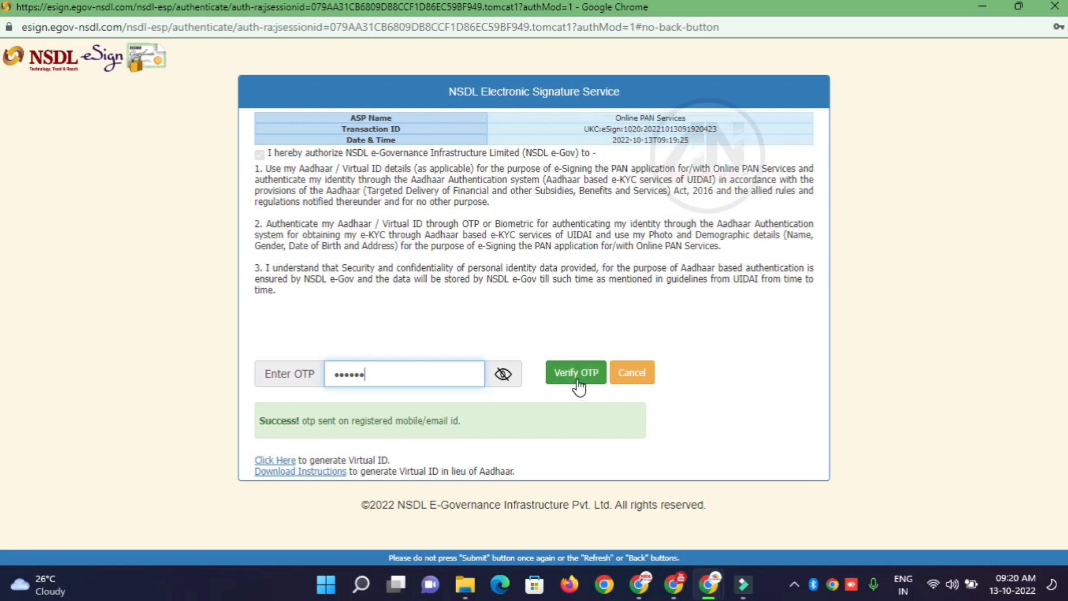
pyautogui.click(577, 379)
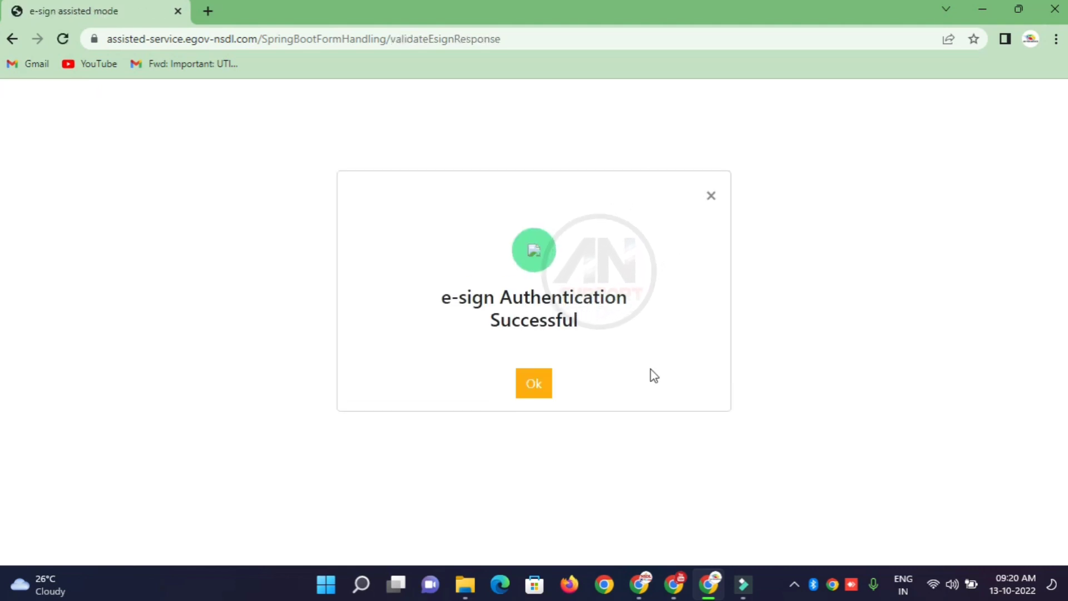
# - Dismiss the e-sign success message, review the PAN acknowledgement's order ID, close it and return to the dashboard
pyautogui.click(534, 385)
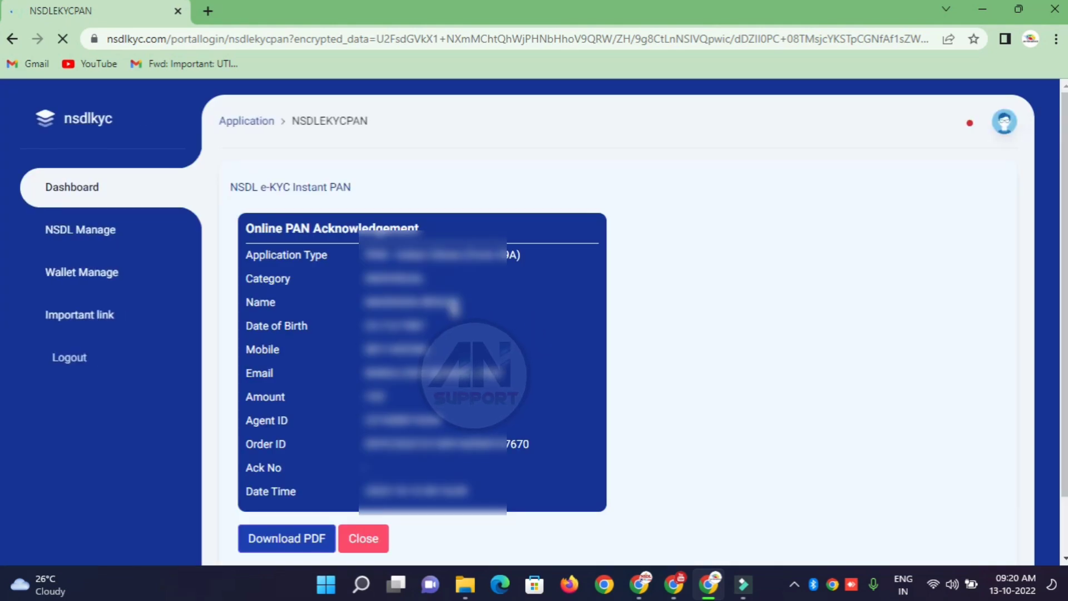
pyautogui.scroll(-1, 539, 250)
pyautogui.doubleClick(445, 378)
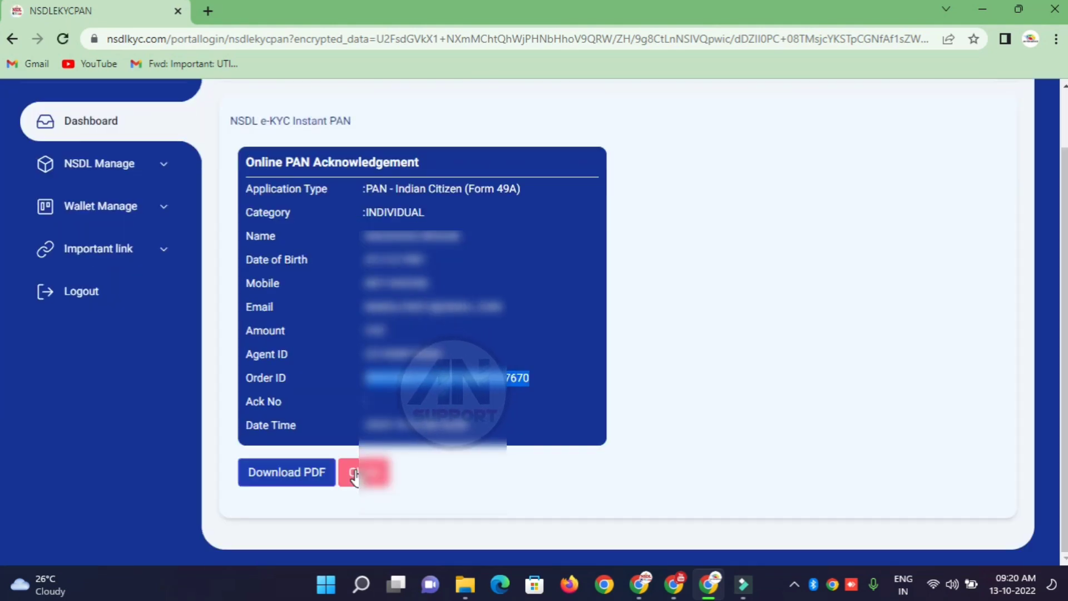
pyautogui.click(356, 475)
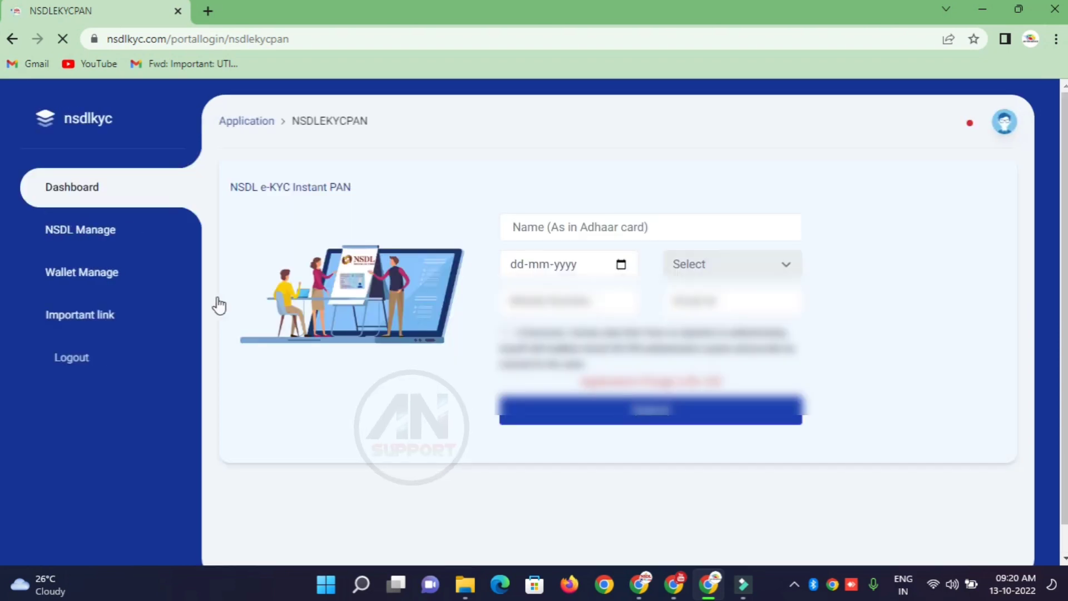
pyautogui.click(80, 192)
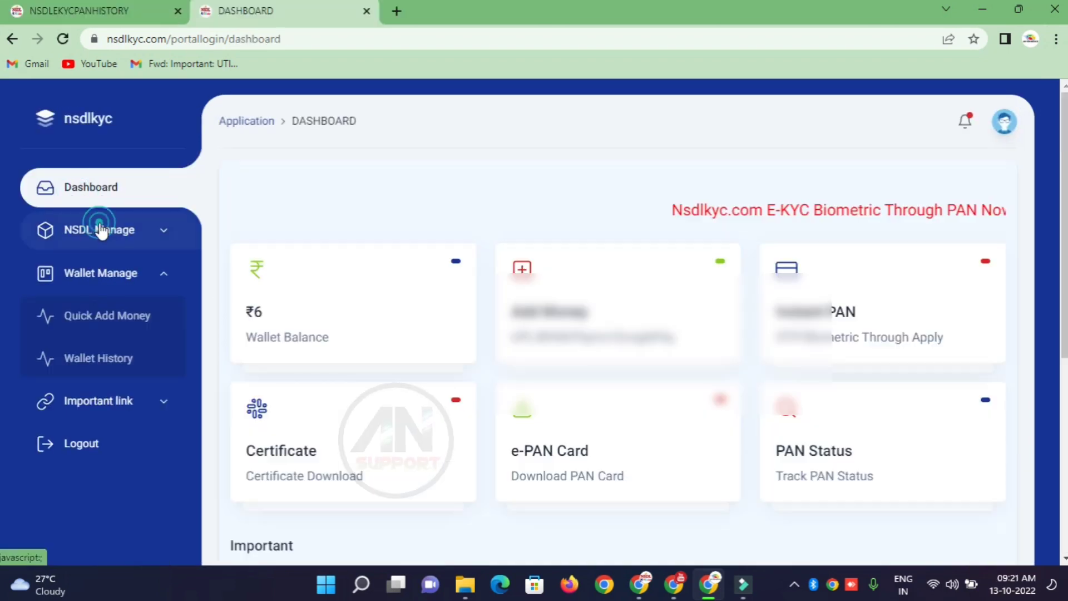
# - Copy the application's acknowledgement number from the E-KYC History list
pyautogui.click(106, 229)
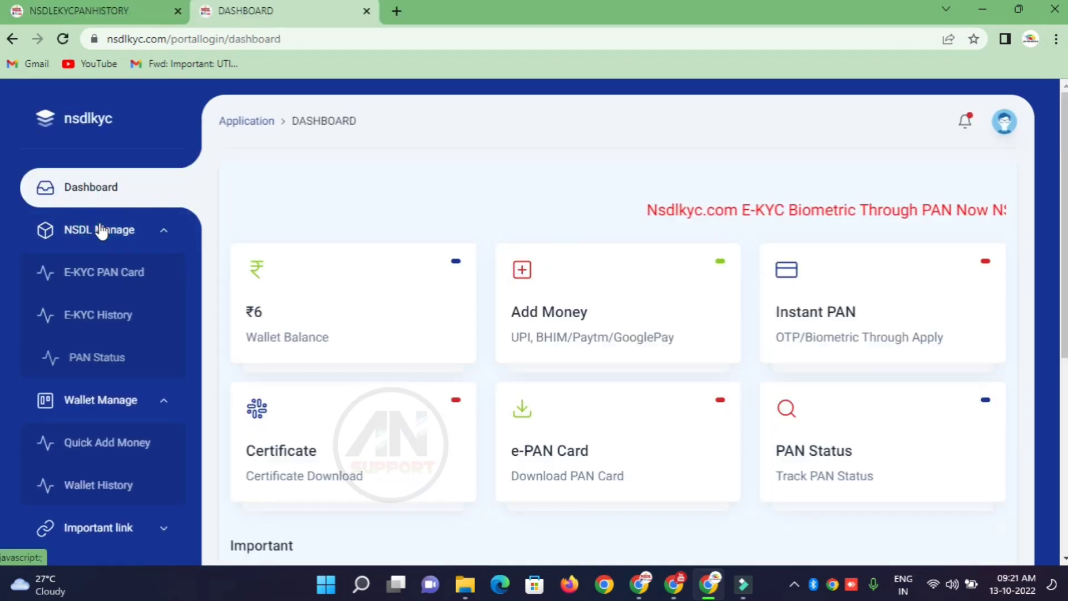
pyautogui.click(96, 316)
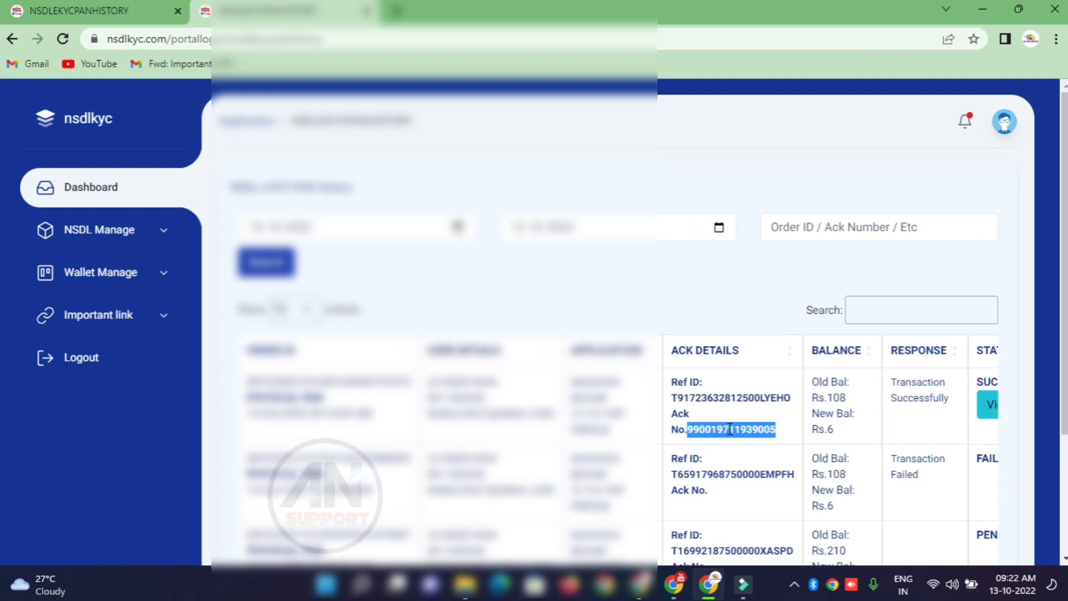
pyautogui.rightClick(730, 429)
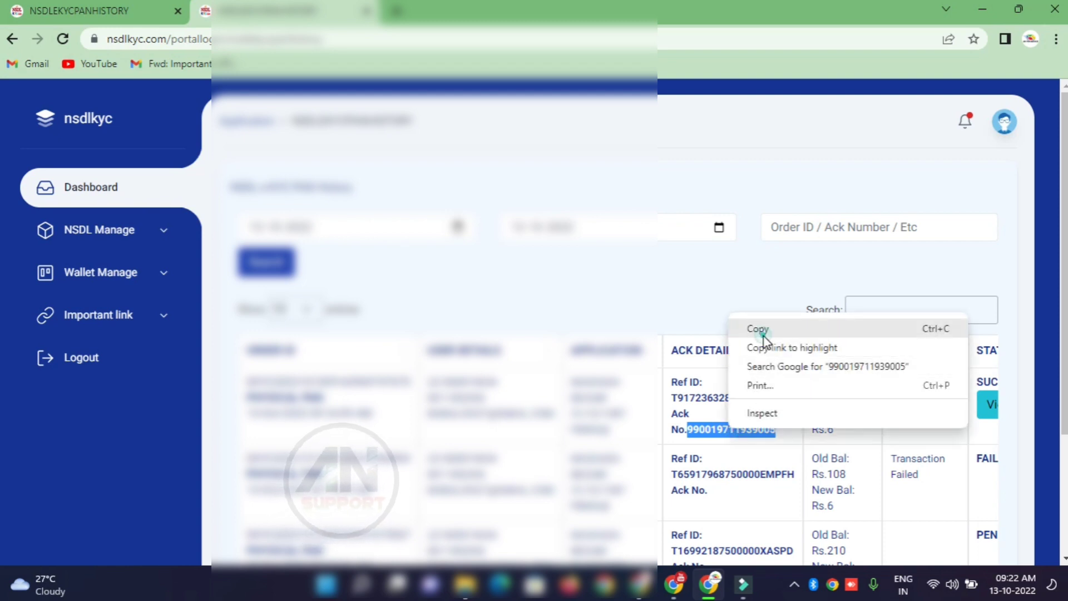
pyautogui.click(759, 329)
pyautogui.rightClick(726, 426)
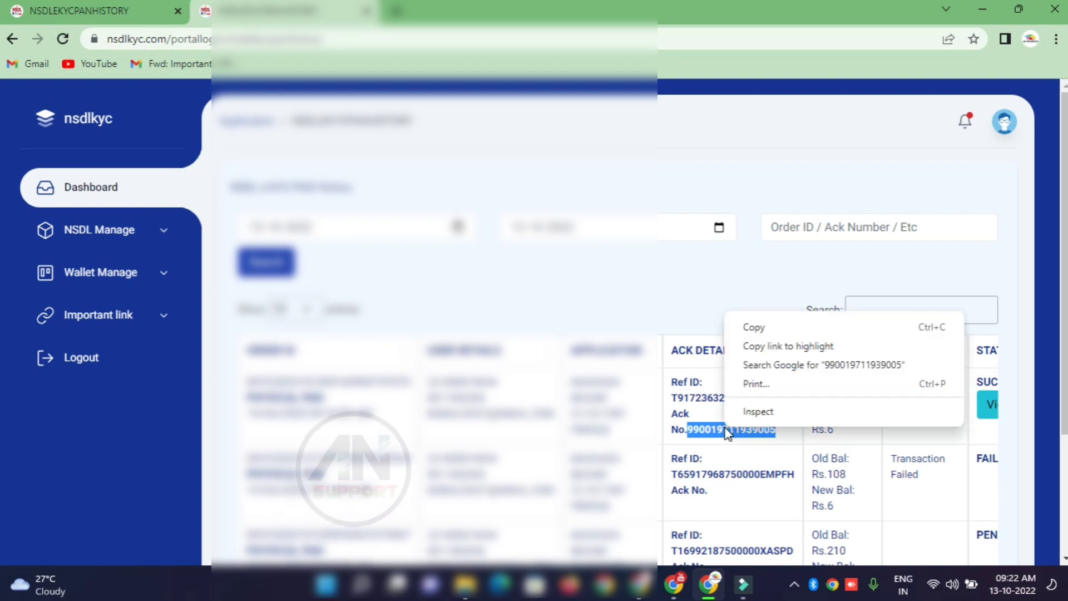
pyautogui.click(759, 329)
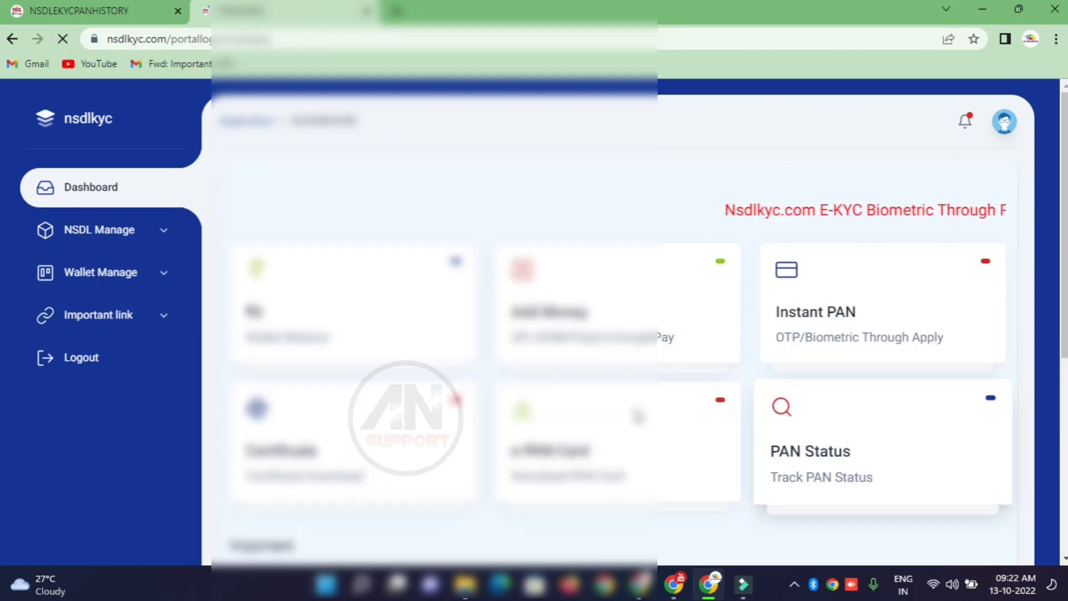
# - Paste the acknowledgement number into PAN Status tracking and submit it
pyautogui.click(822, 445)
pyautogui.click(318, 248)
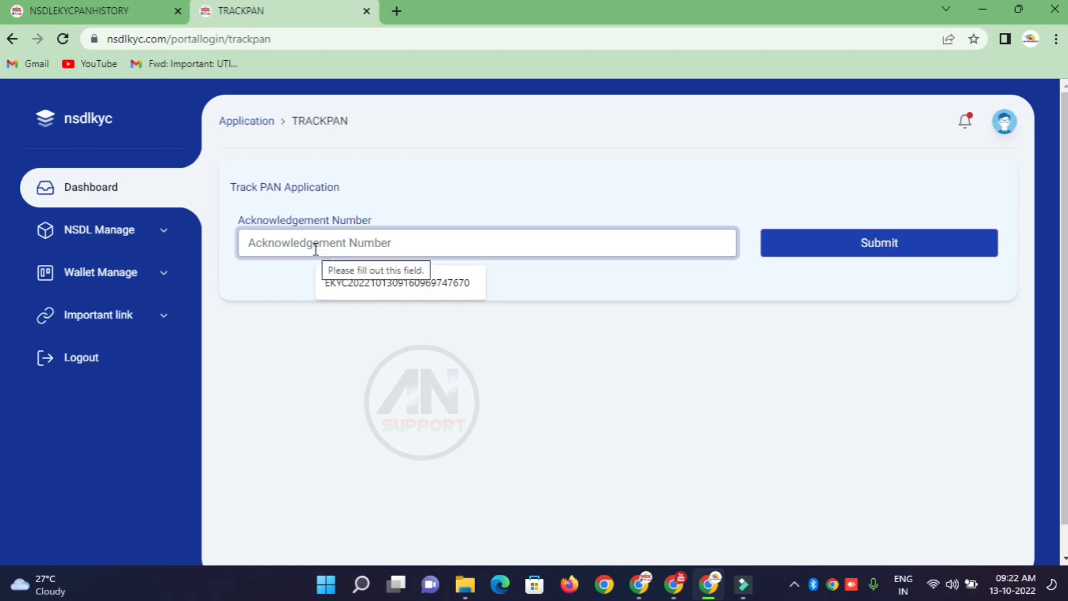
pyautogui.hotkey('ctrl', 'v')
pyautogui.click(763, 253)
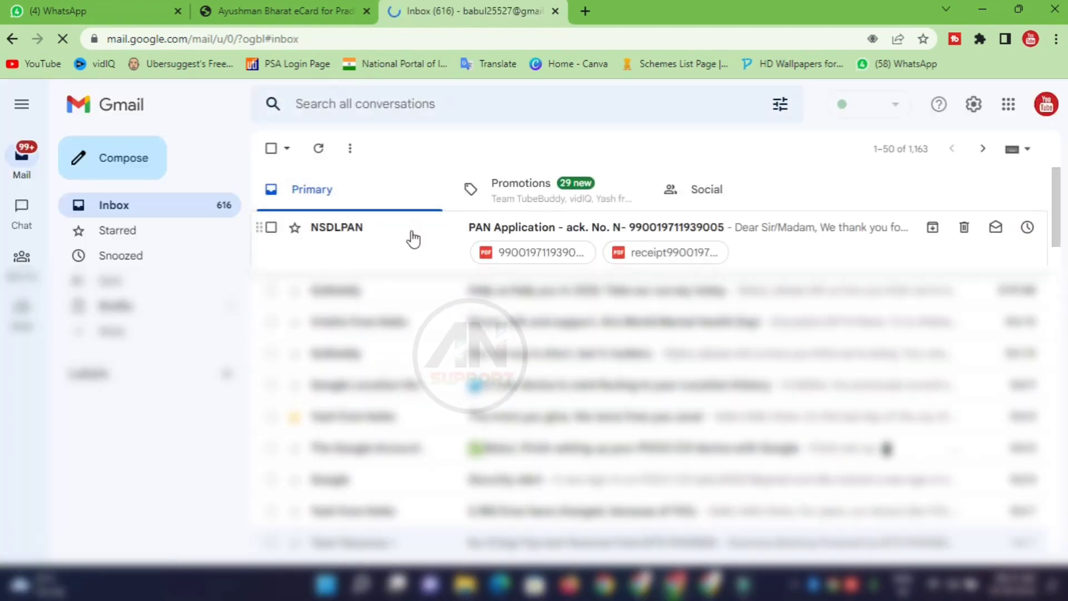
# - Open the NSDLPAN 'PAN Application' email, unlock its receipt PDF with the password and read it
pyautogui.click(660, 237)
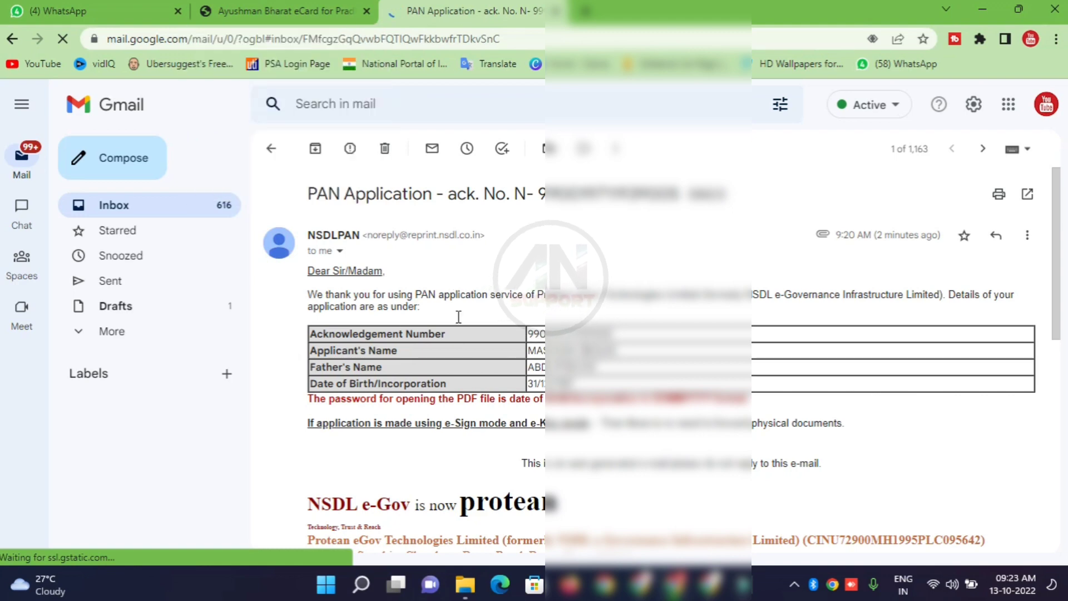
pyautogui.scroll(-8, 524, 441)
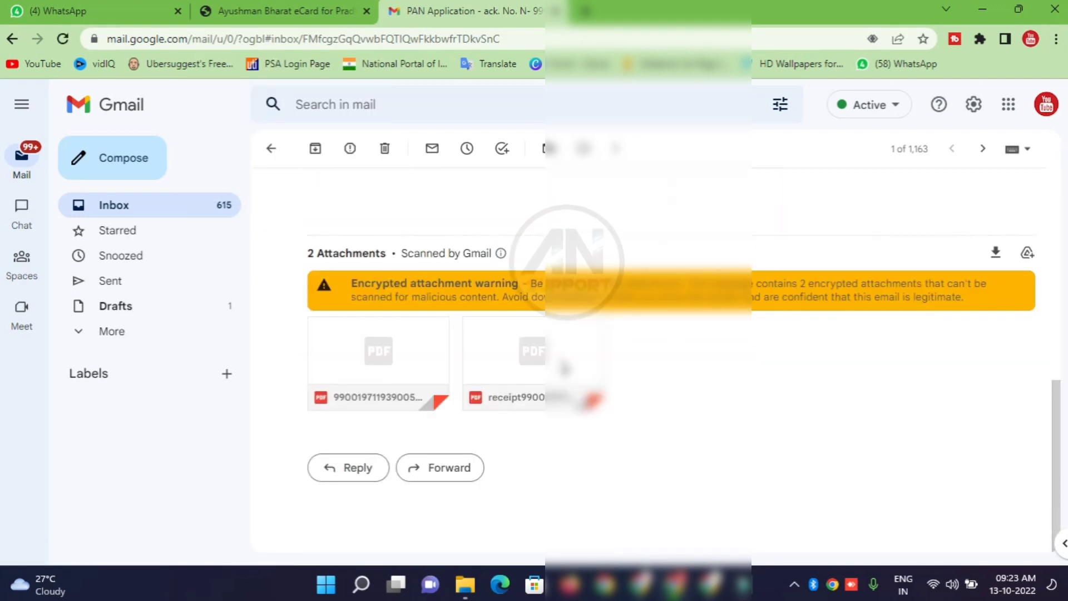
pyautogui.click(382, 361)
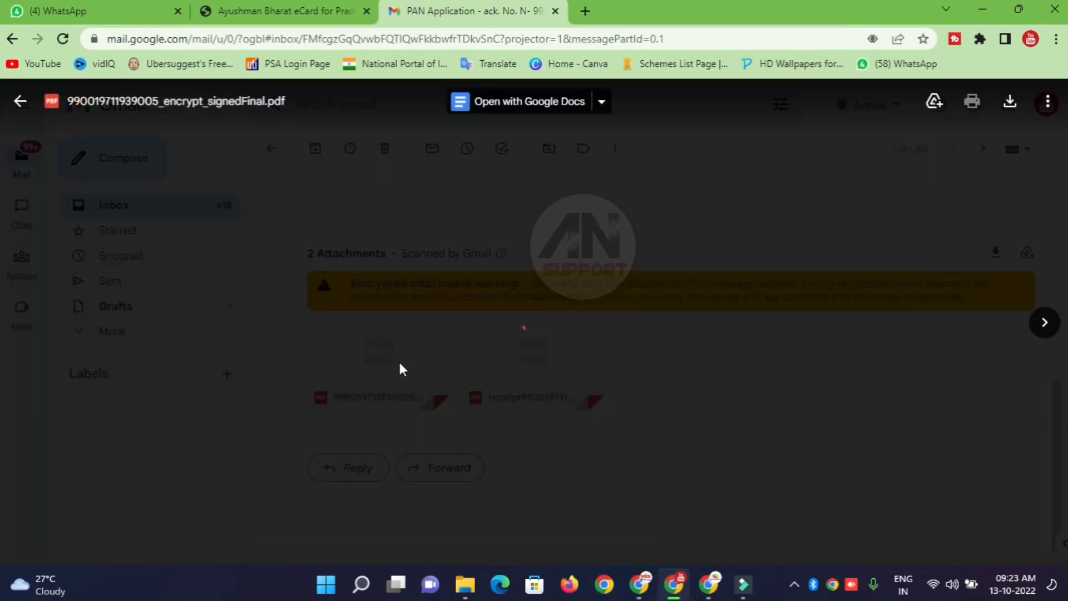
pyautogui.write('********')
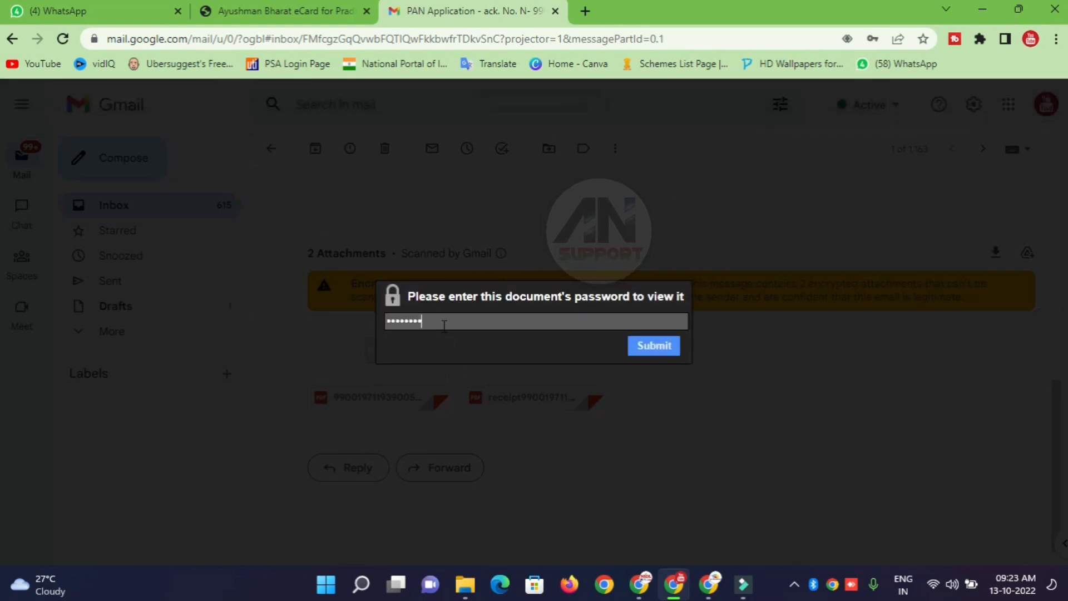
pyautogui.press('Return')
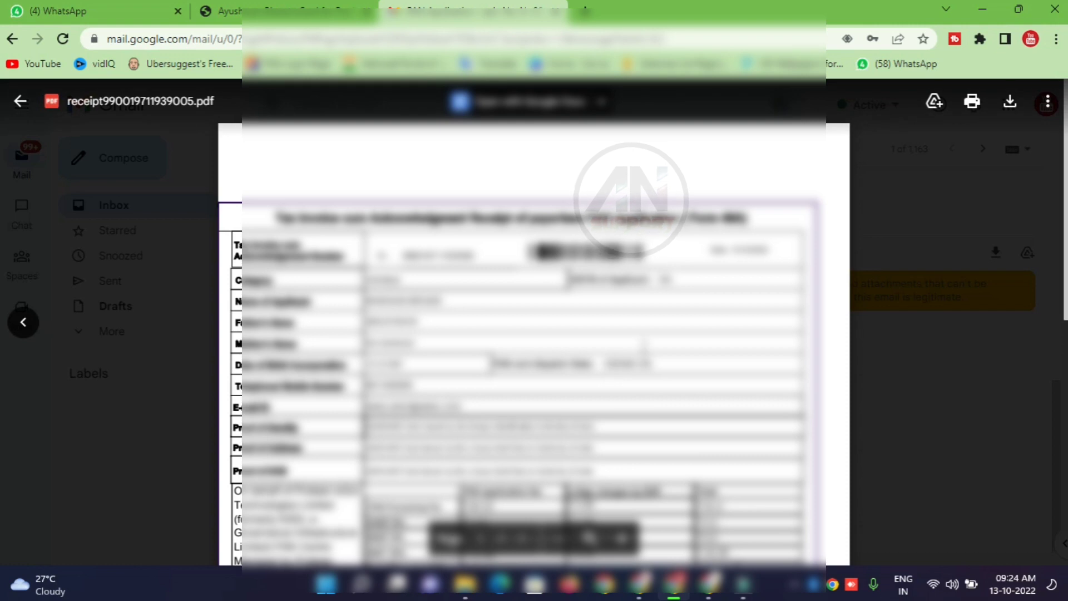
pyautogui.scroll(-3, 534, 323)
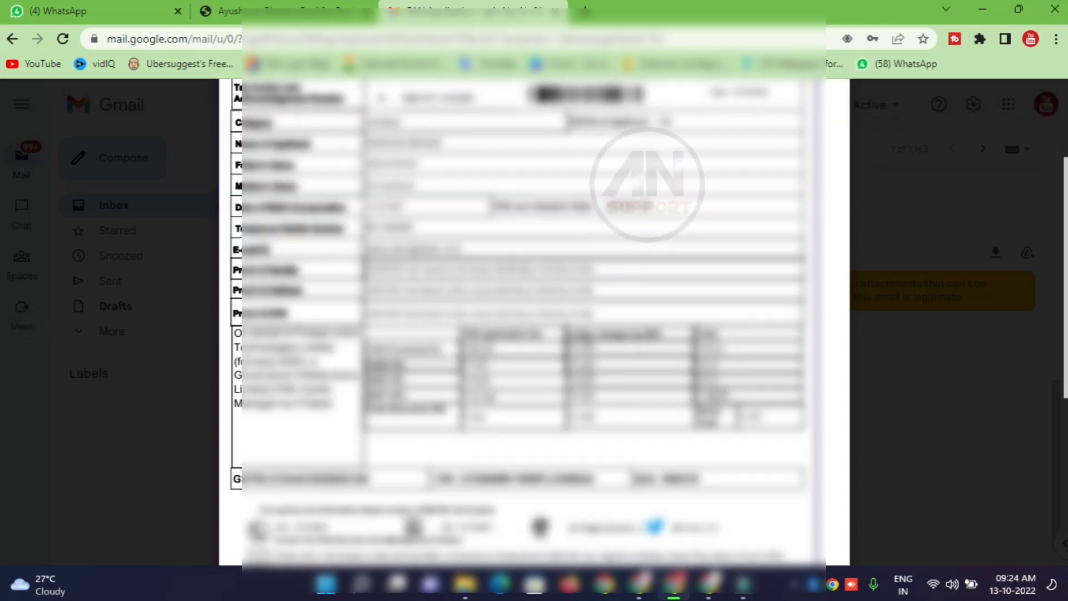
pyautogui.scroll(1, 534, 323)
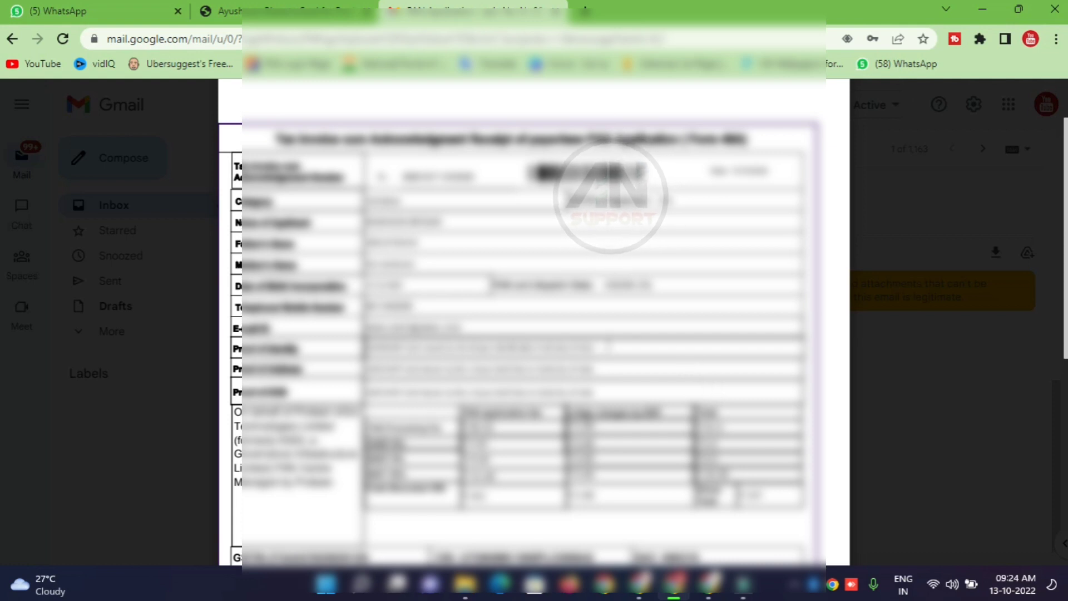
pyautogui.scroll(-3, 534, 323)
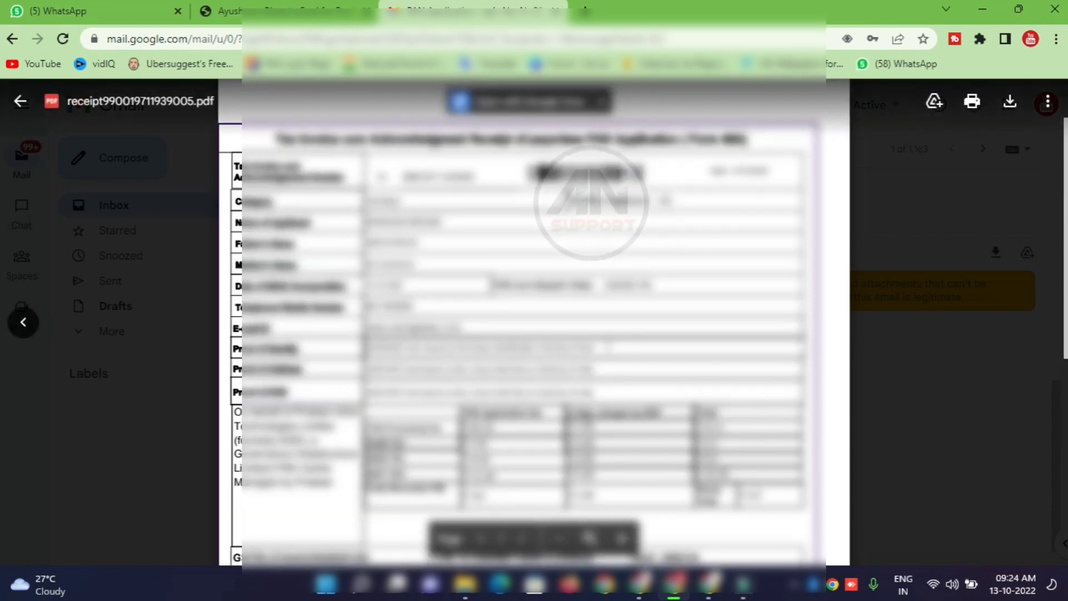
pyautogui.scroll(-1, 534, 323)
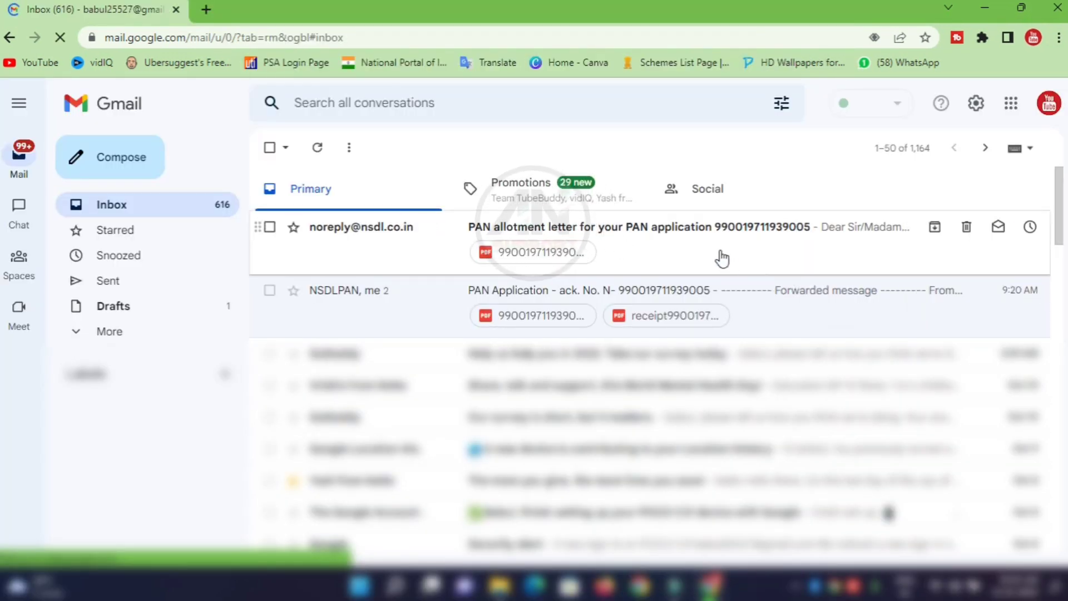
# - Open the 'PAN allotment letter' email, download its signed PDF and open the downloaded file
pyautogui.click(665, 238)
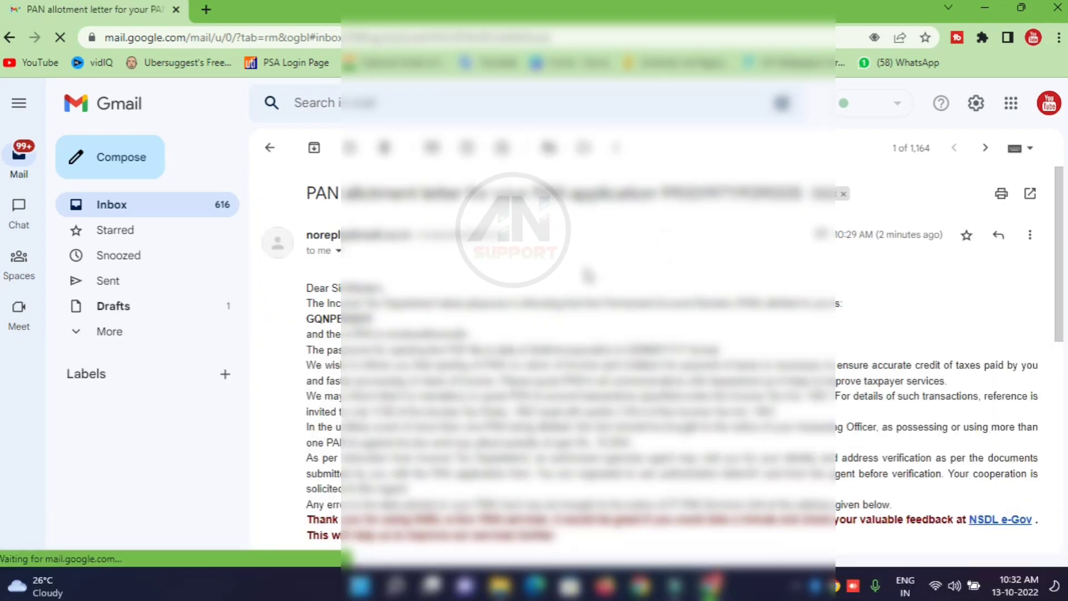
pyautogui.scroll(-10, 667, 334)
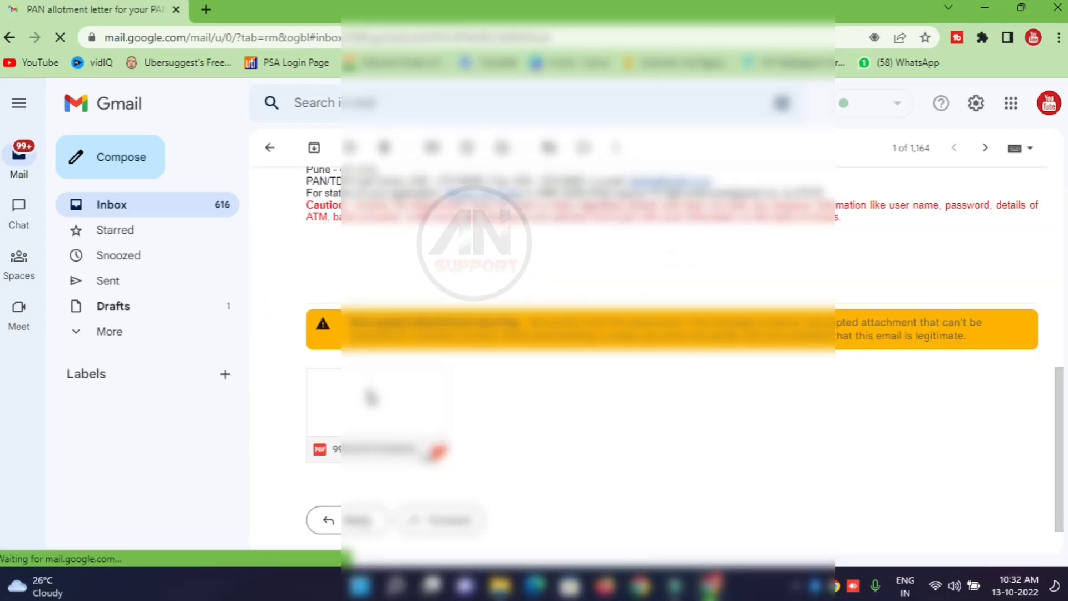
pyautogui.moveTo(349, 453)
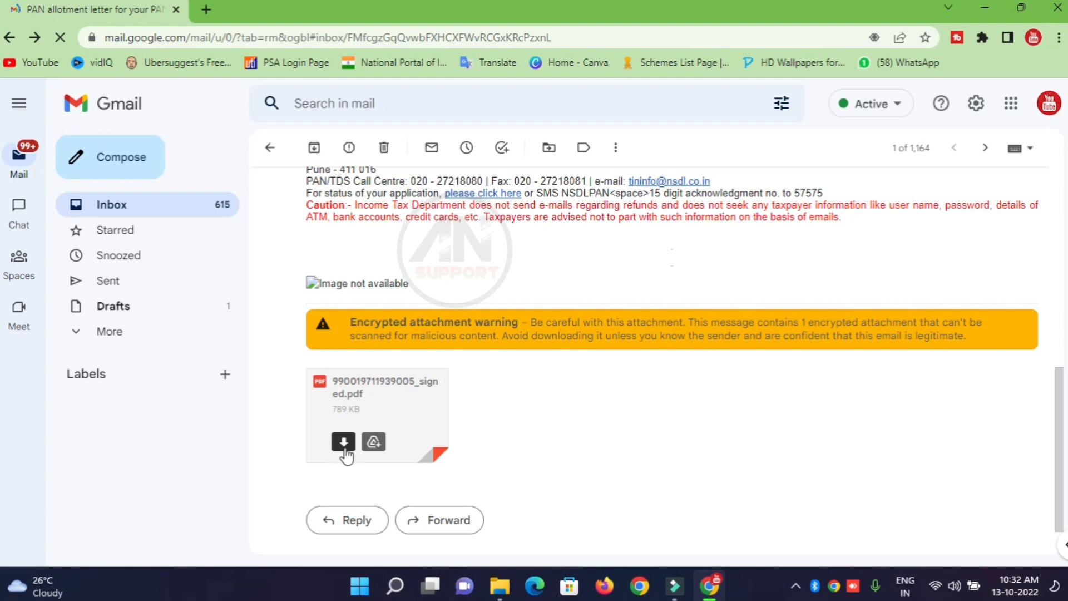
pyautogui.click(343, 445)
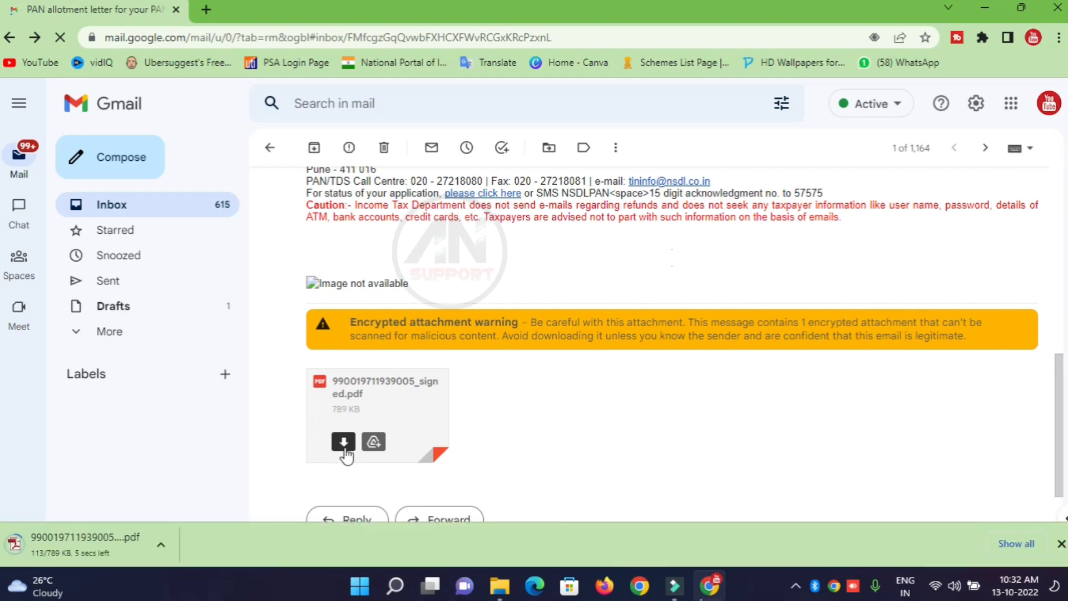
pyautogui.click(92, 543)
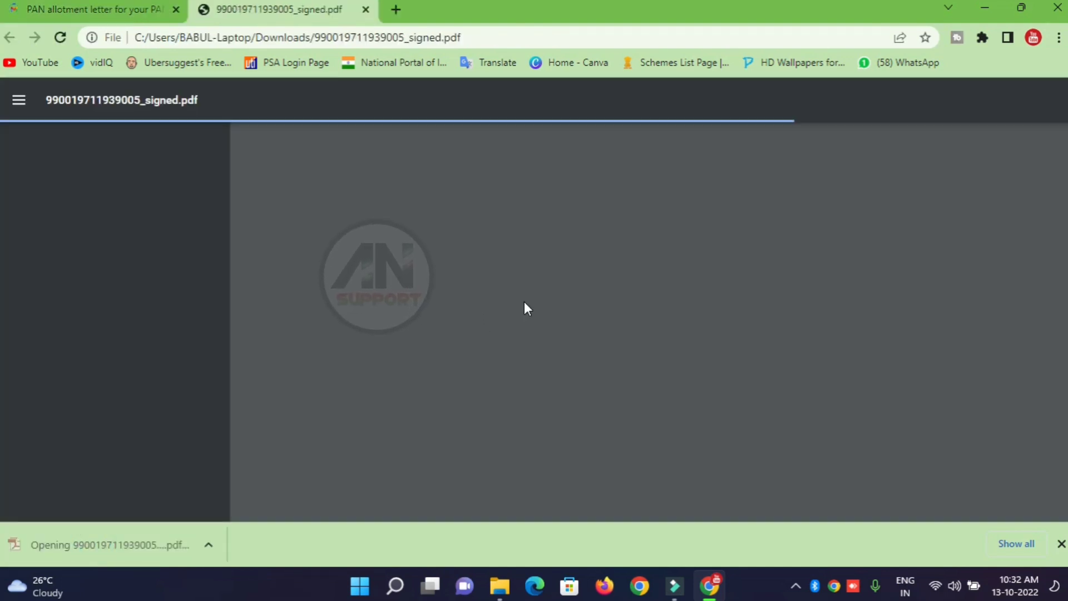
# - Unlock the e-PAN PDF with its password and look through the applicant details and card images
pyautogui.write('••')
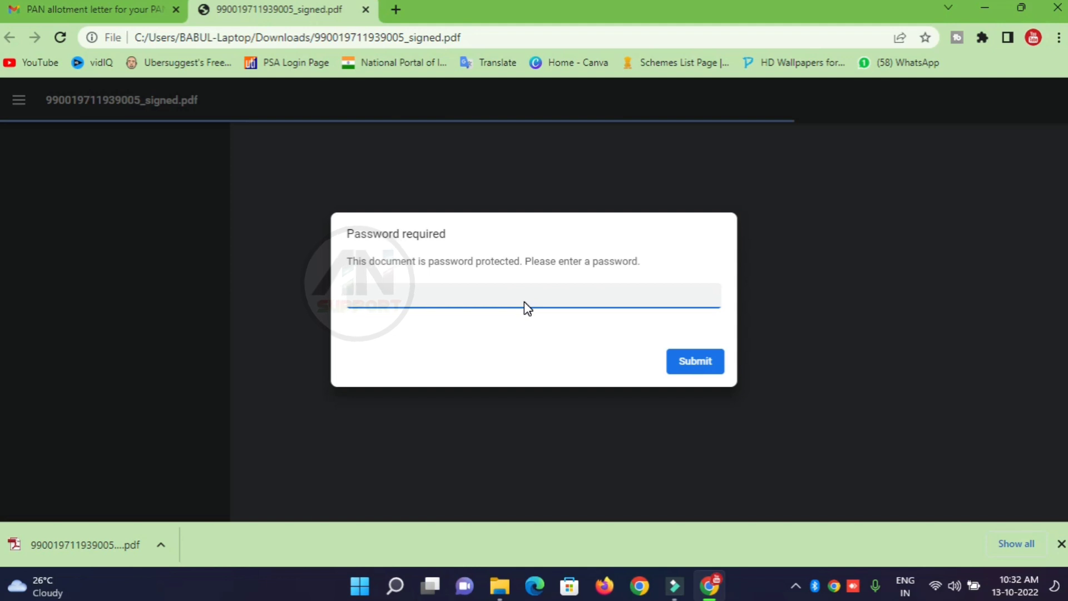
pyautogui.write('••••••')
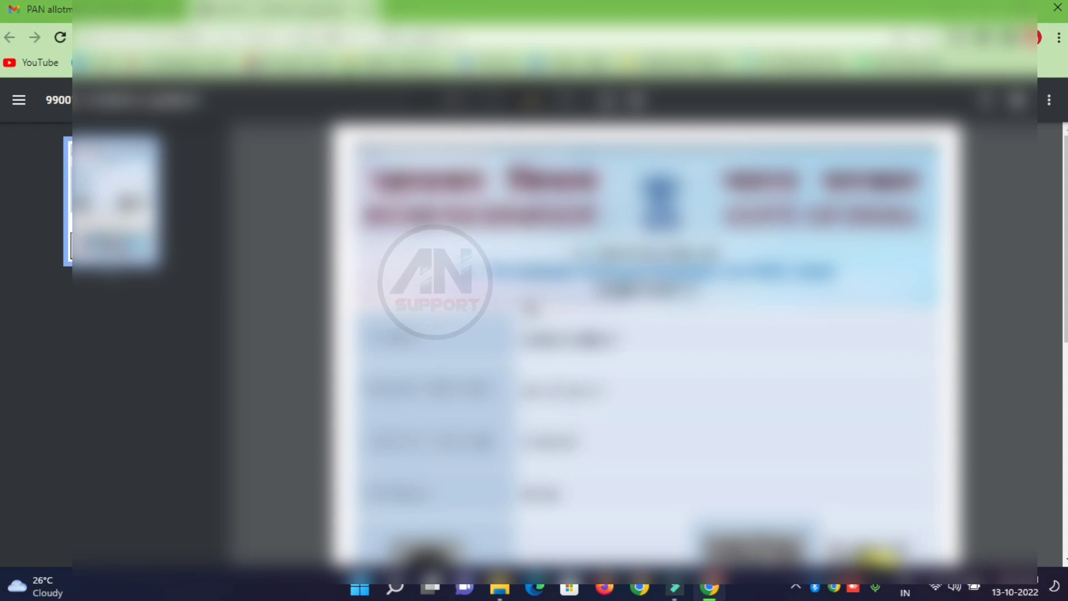
pyautogui.scroll(-8, 645, 334)
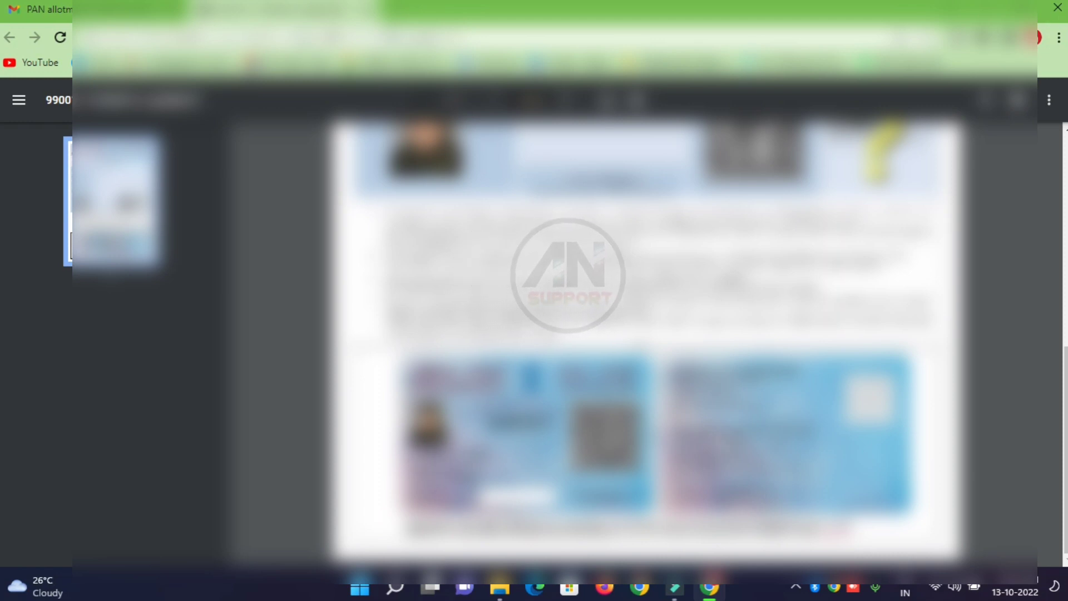
pyautogui.scroll(2, 646, 339)
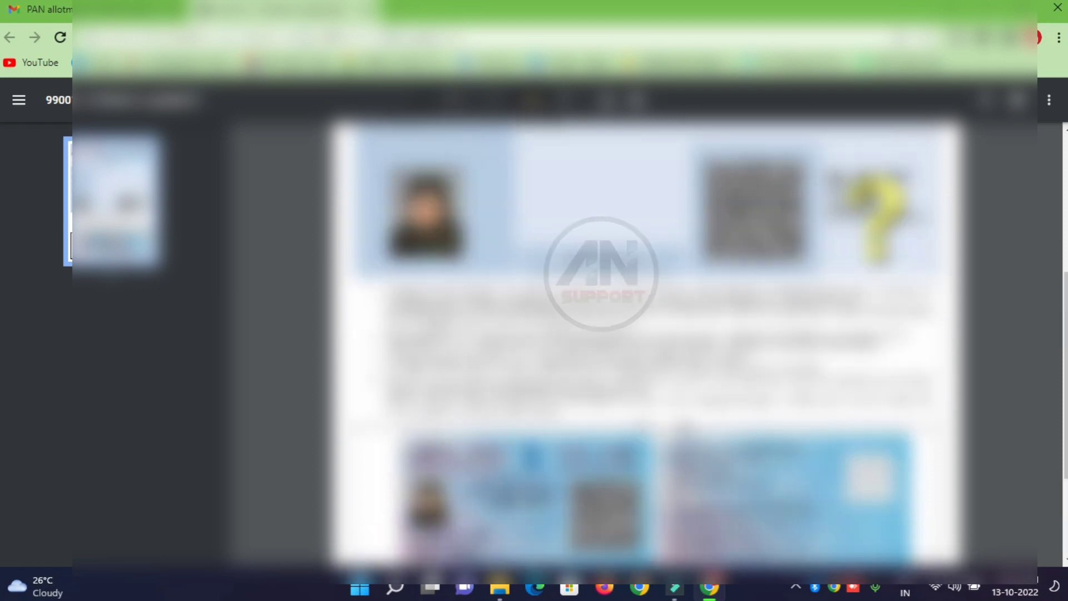
pyautogui.scroll(2, 646, 340)
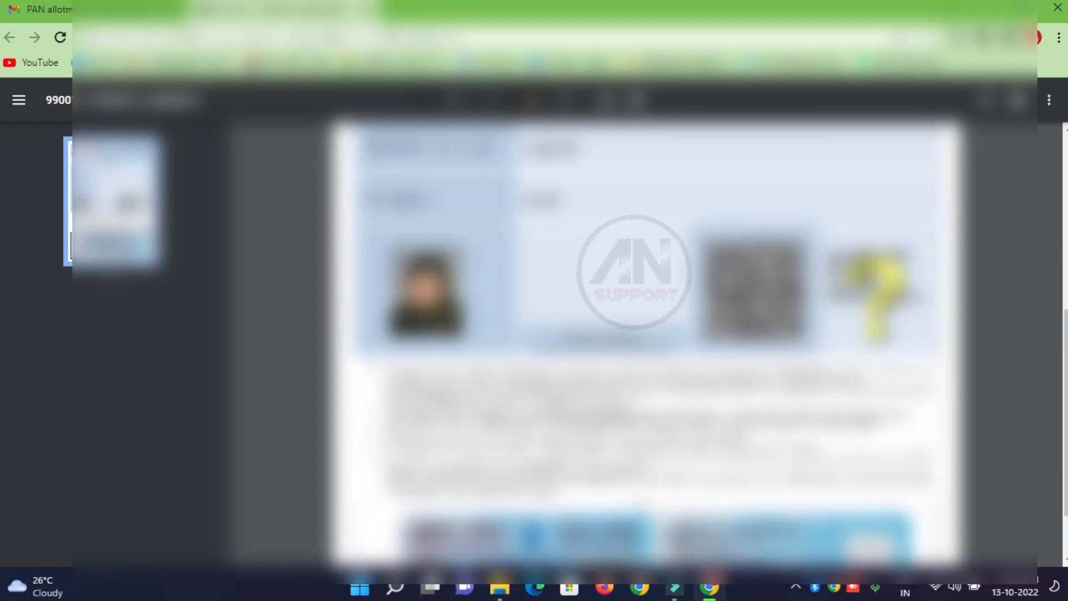
pyautogui.scroll(-4, 646, 340)
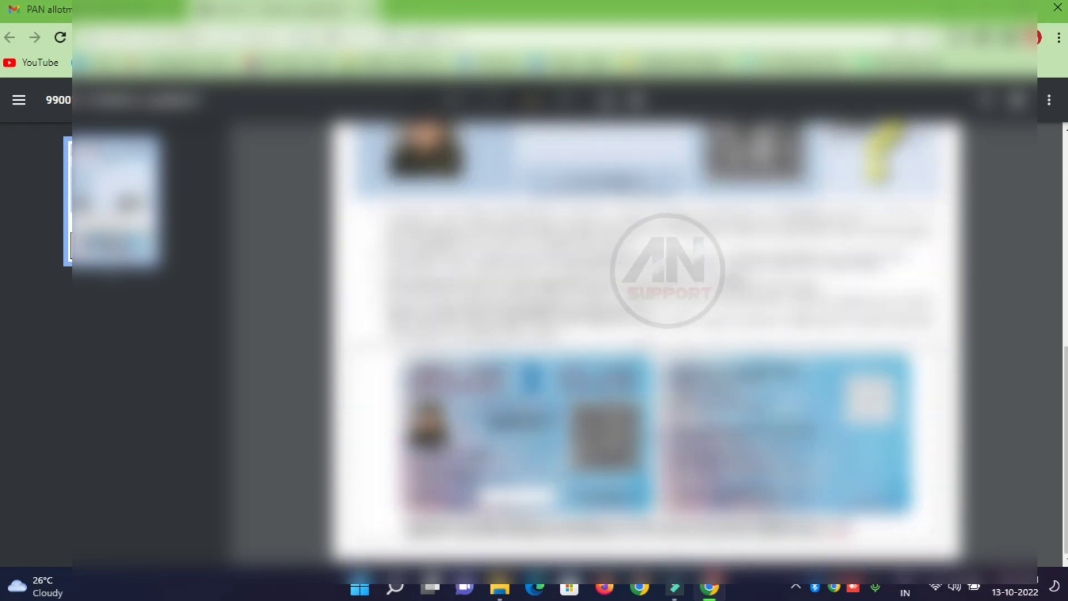
pyautogui.scroll(6, 646, 340)
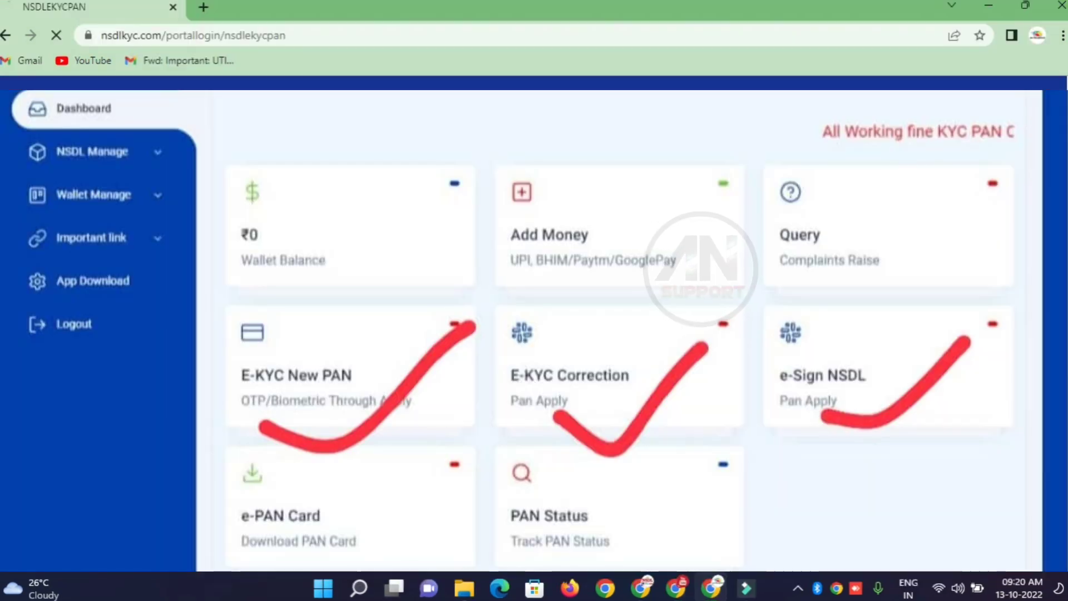